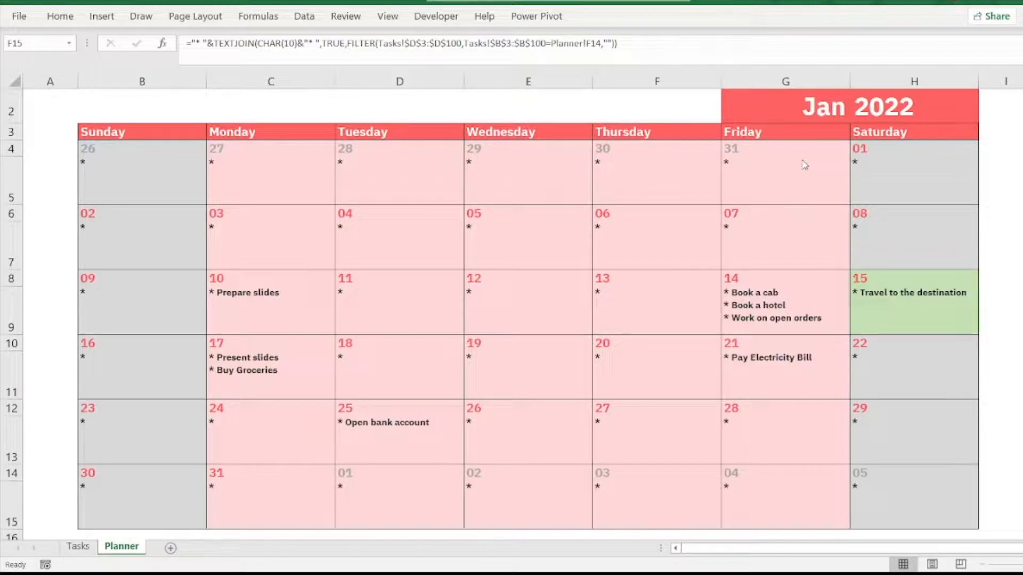
Step: Set the planner's month in G2 to Jun and its year in H2 to 2023
{"action": "left_click", "coordinate": [835, 112]}
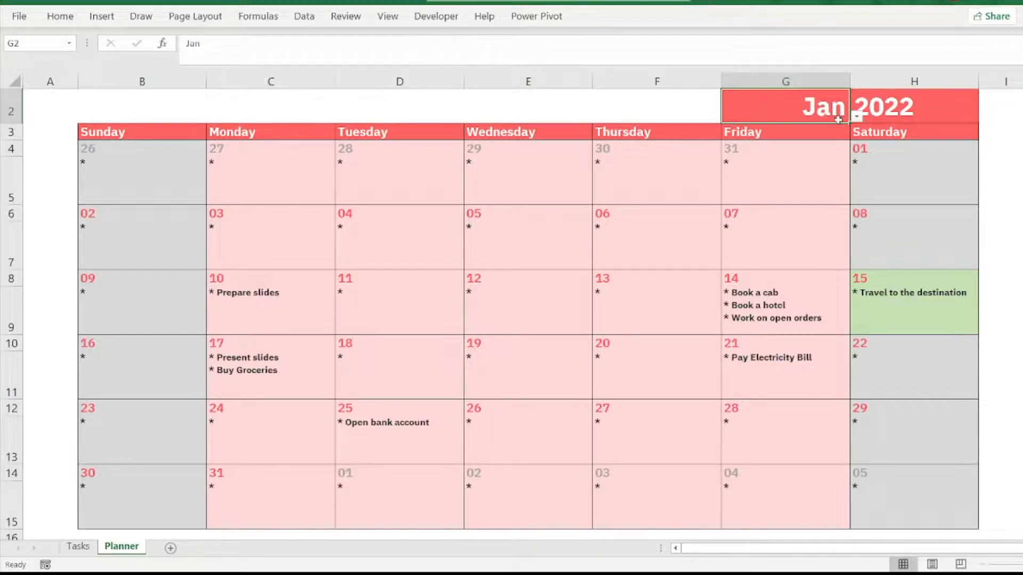
{"action": "left_click", "coordinate": [857, 116]}
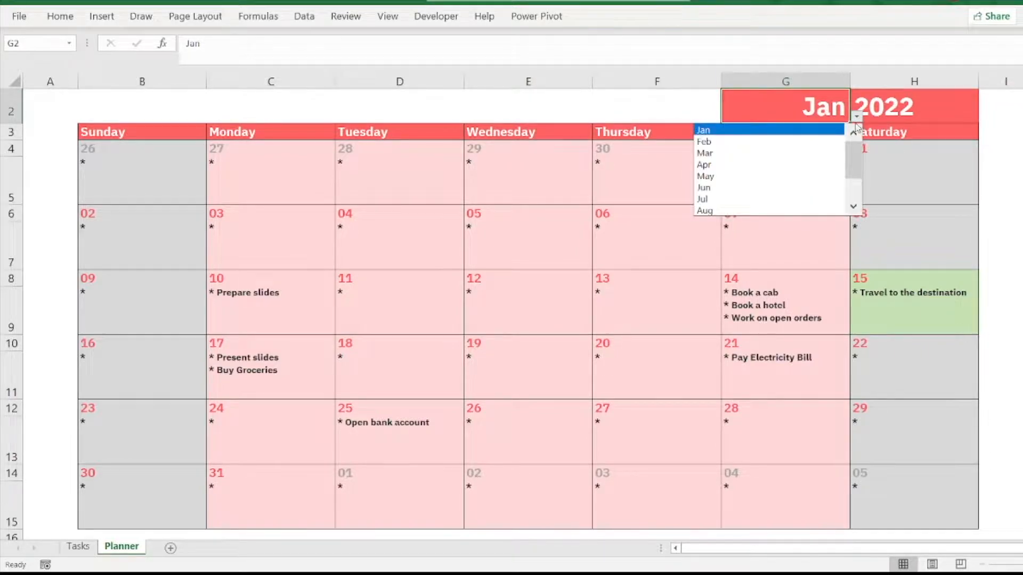
{"action": "left_click", "coordinate": [768, 187]}
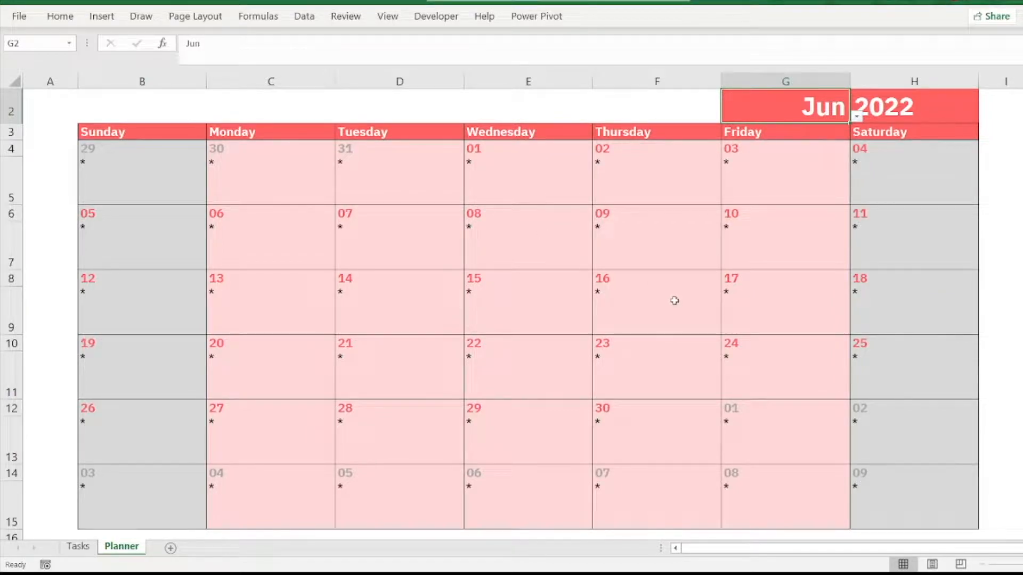
{"action": "left_click", "coordinate": [923, 112]}
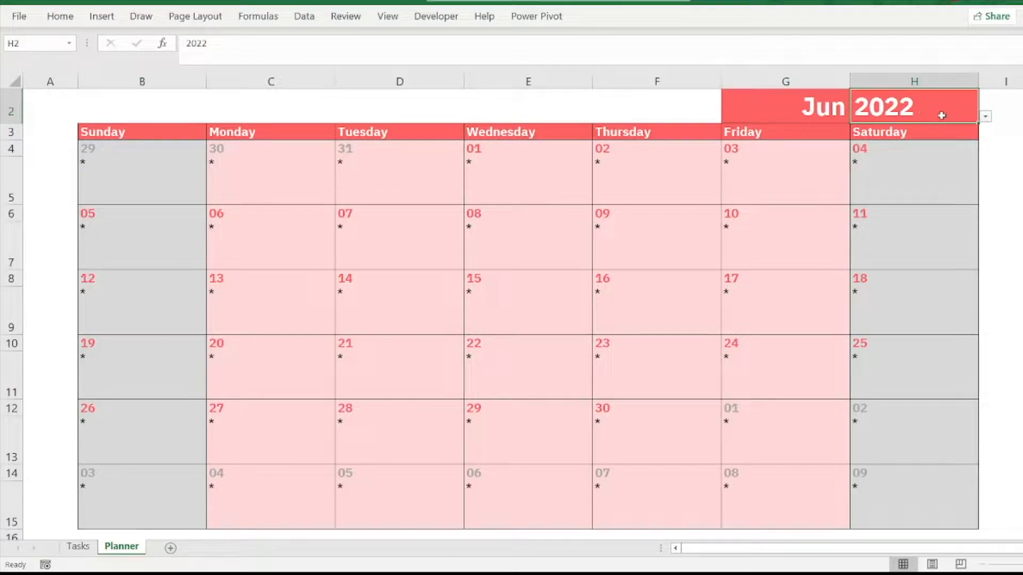
{"action": "left_click", "coordinate": [985, 116]}
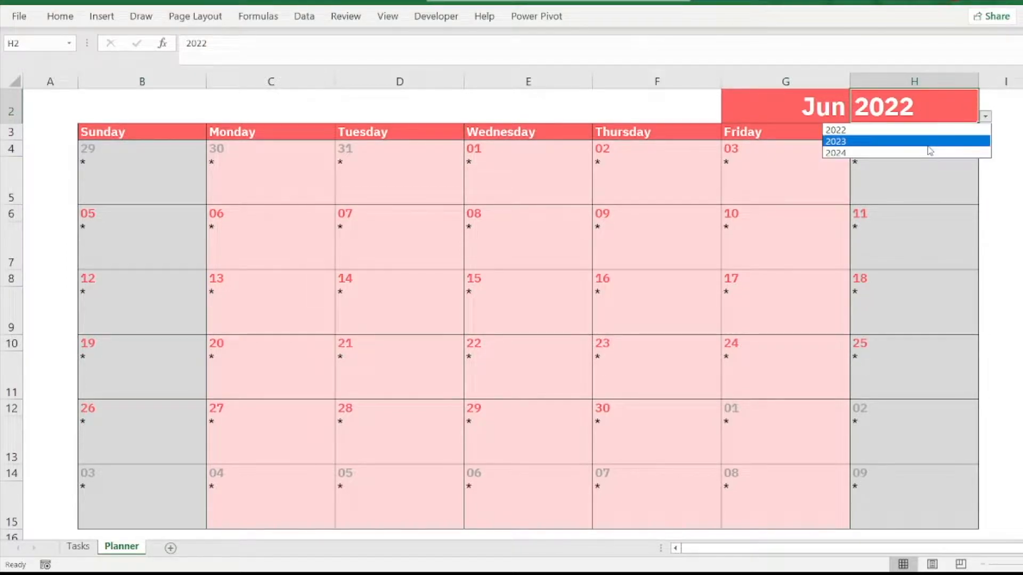
{"action": "left_click", "coordinate": [929, 142]}
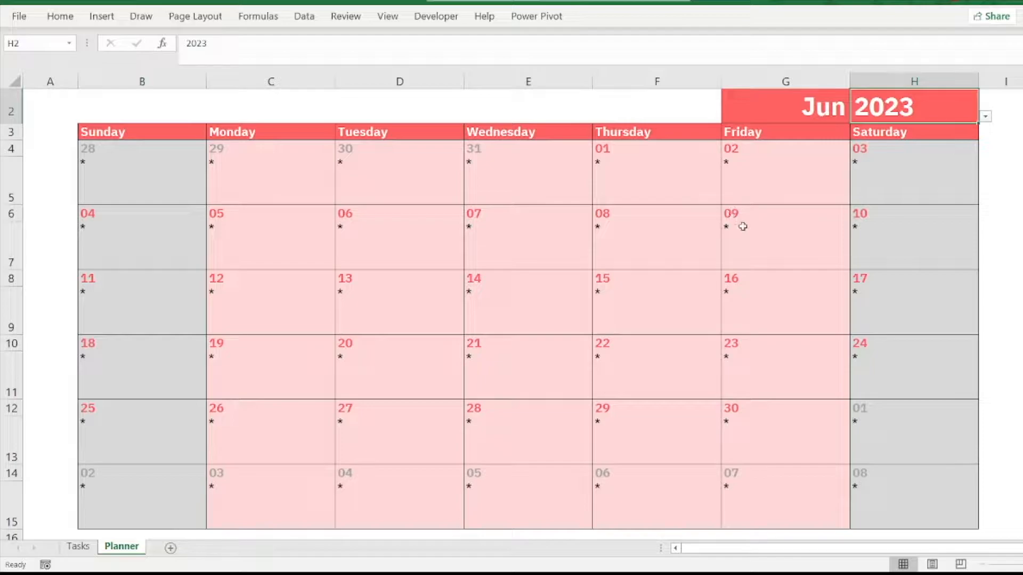
Step: Review the task list on the Tasks sheet against the calendar on the Planner sheet
{"action": "left_click", "coordinate": [87, 550]}
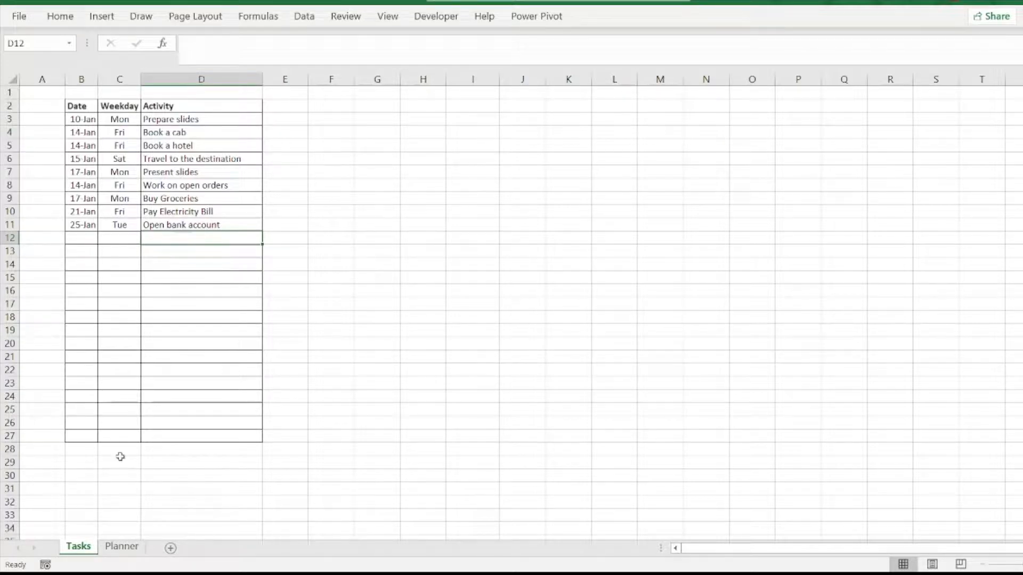
{"action": "left_click", "coordinate": [122, 547]}
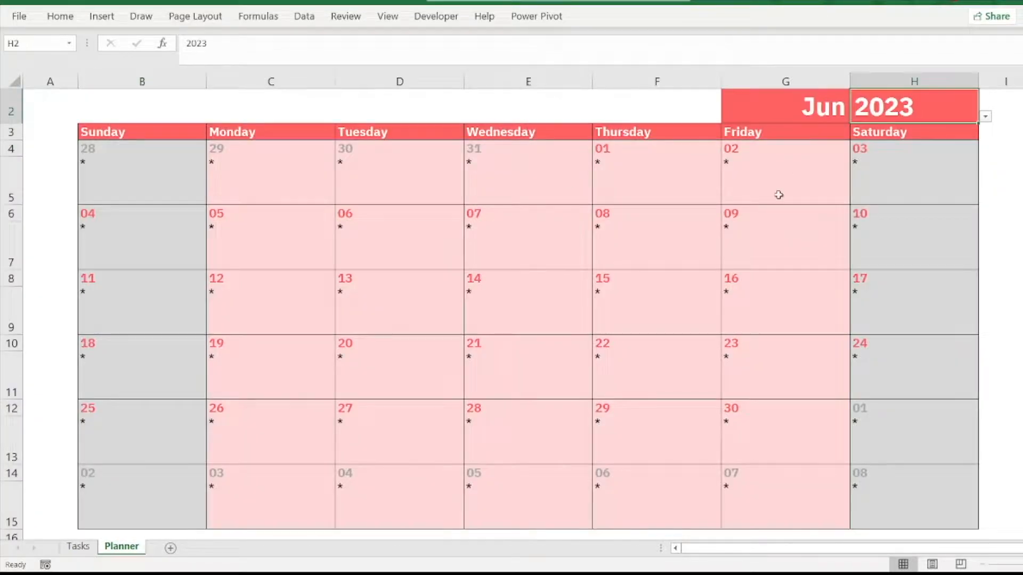
{"action": "left_click", "coordinate": [79, 547]}
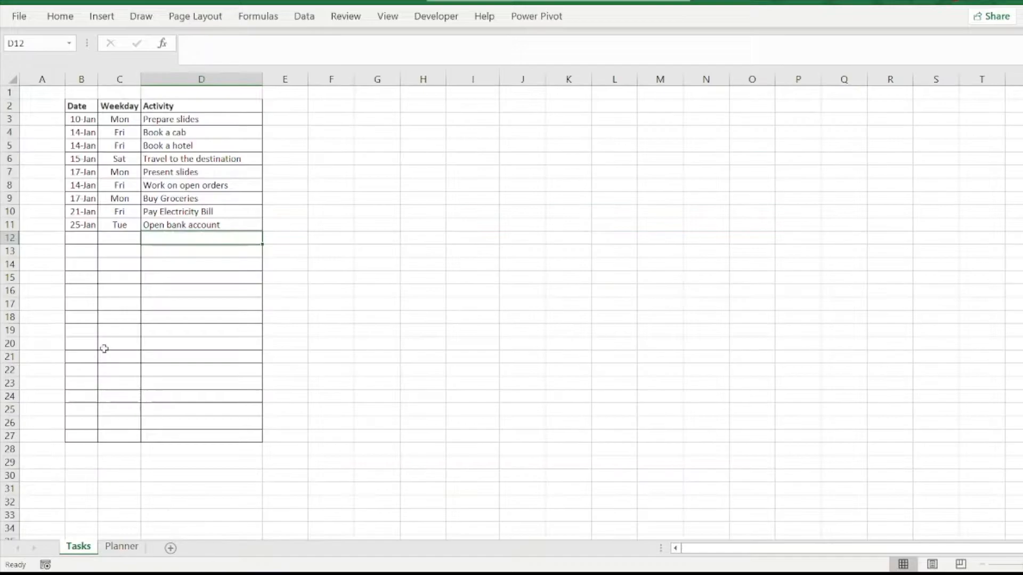
{"action": "left_click", "coordinate": [122, 546]}
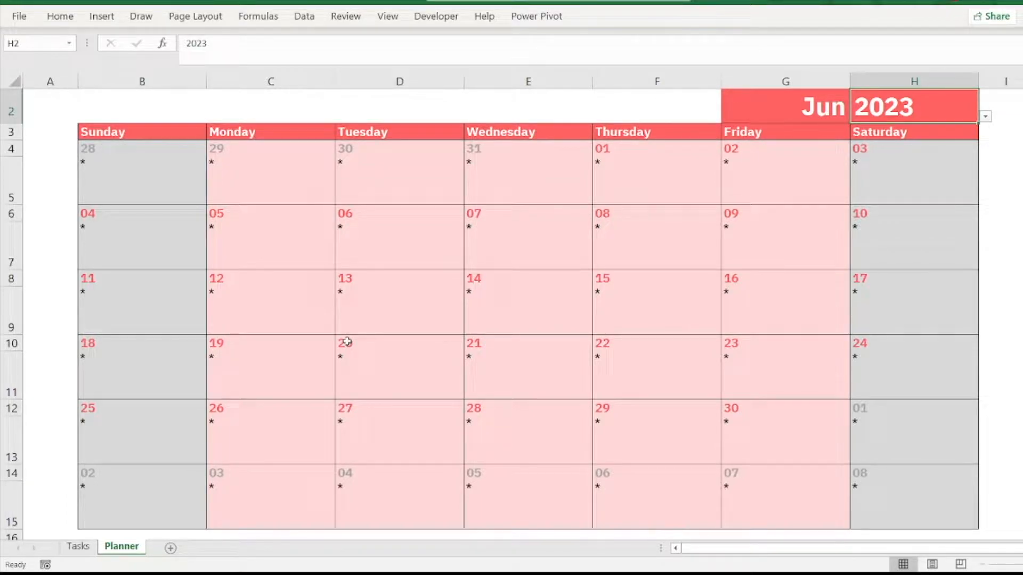
Step: Add a new worksheet and enter the labels Month in G2 and Year in H2
{"action": "left_click", "coordinate": [171, 550]}
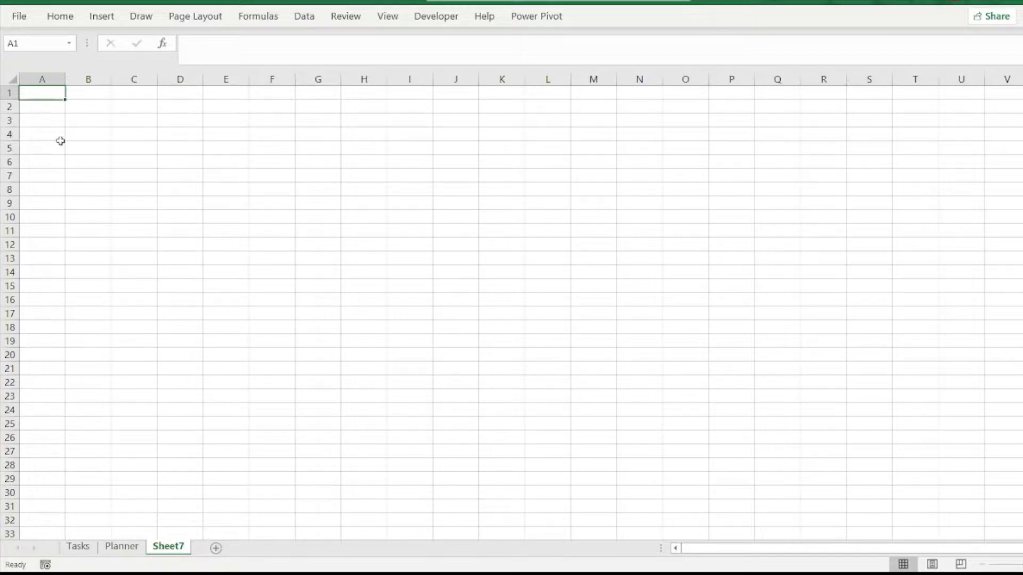
{"action": "left_click", "coordinate": [89, 121]}
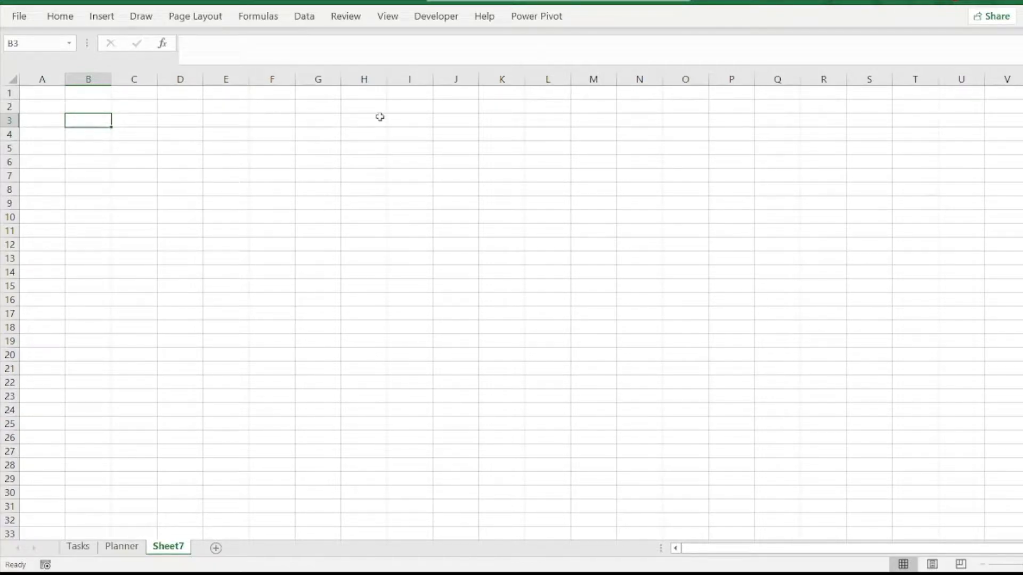
{"action": "left_click", "coordinate": [322, 110]}
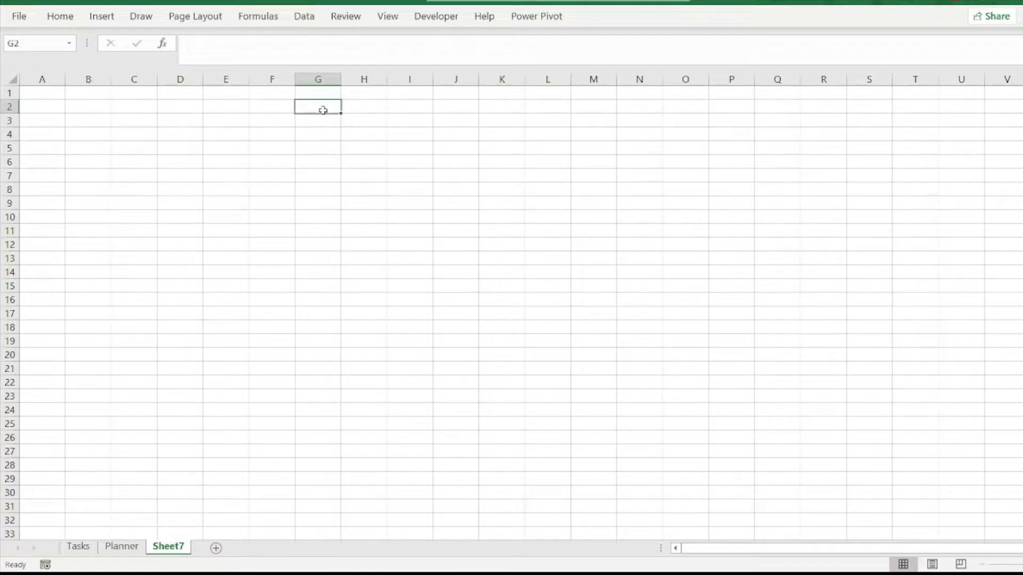
{"action": "type", "text": "Month"}
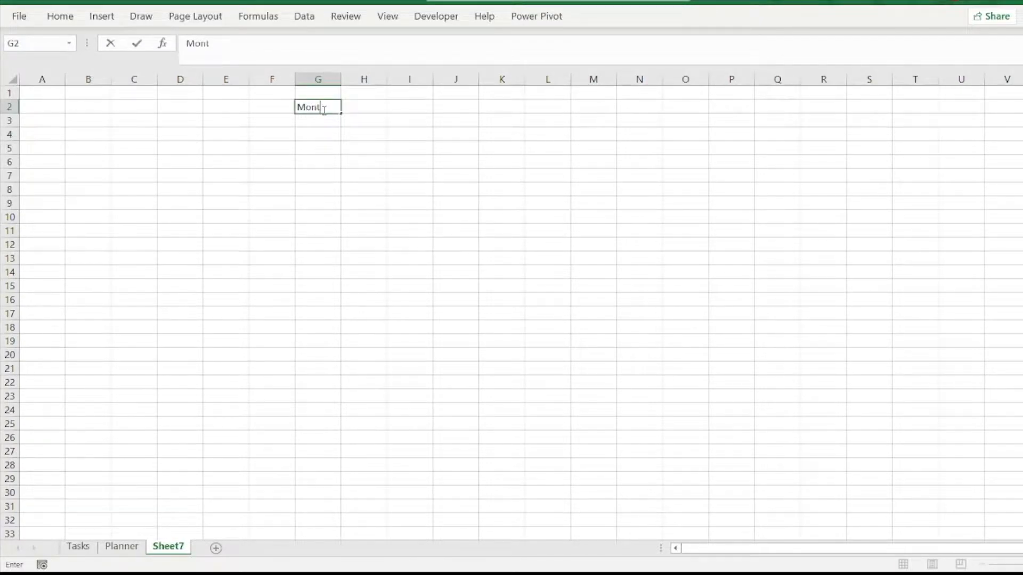
{"action": "left_click", "coordinate": [372, 107]}
{"action": "type", "text": "year"}
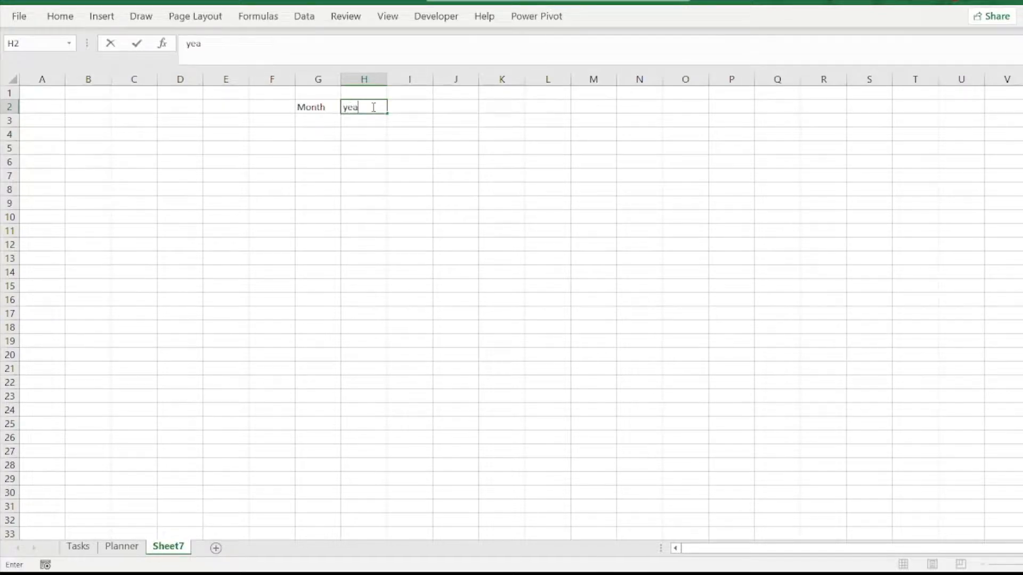
{"action": "key", "text": "BackSpace"}
{"action": "key", "text": "BackSpace"}
{"action": "key", "text": "BackSpace"}
{"action": "key", "text": "BackSpace"}
{"action": "type", "text": "Year"}
{"action": "left_click", "coordinate": [392, 189]}
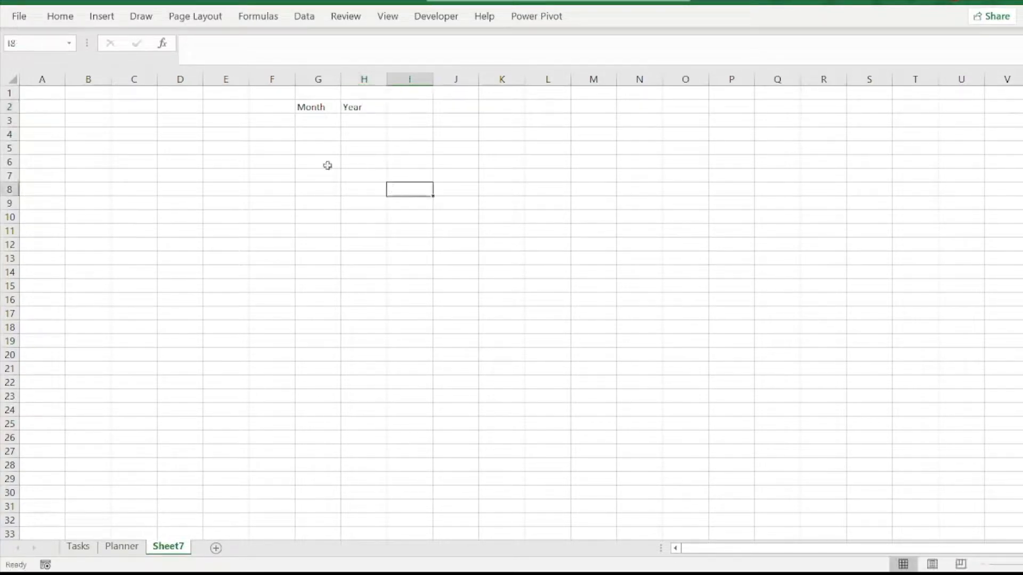
Step: Enter Sunday in B3 and autofill the weekday names across to Saturday in H3
{"action": "left_click", "coordinate": [88, 119]}
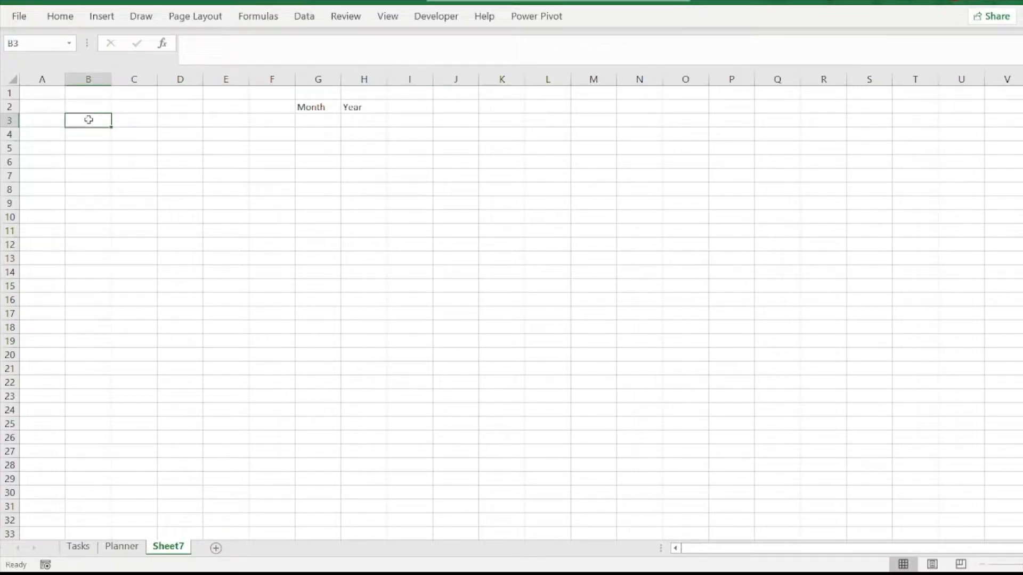
{"action": "type", "text": "Sunday"}
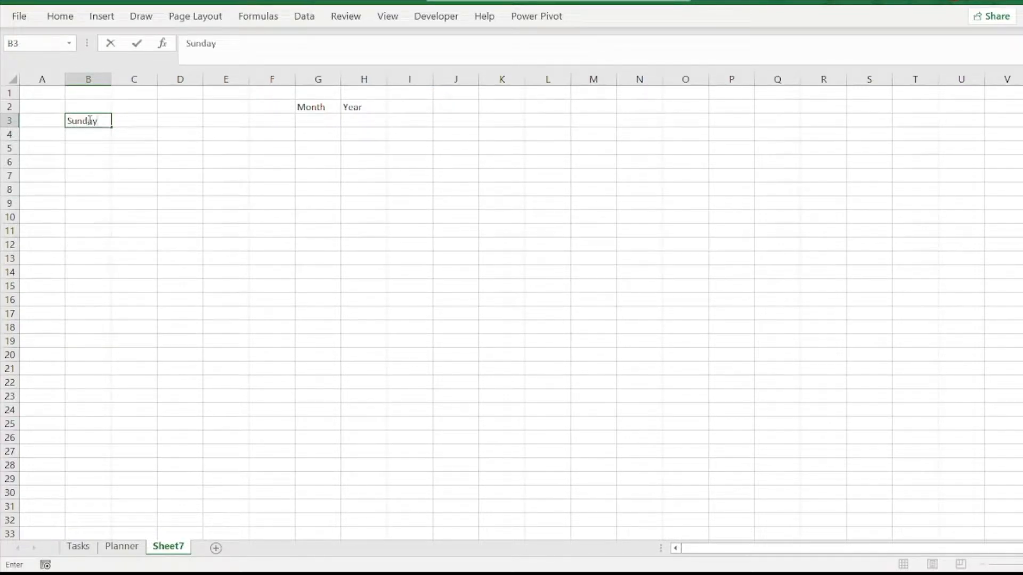
{"action": "left_click", "coordinate": [116, 162]}
{"action": "left_click", "coordinate": [102, 123]}
{"action": "left_click_drag", "start_coordinate": [114, 127], "coordinate": [372, 123]}
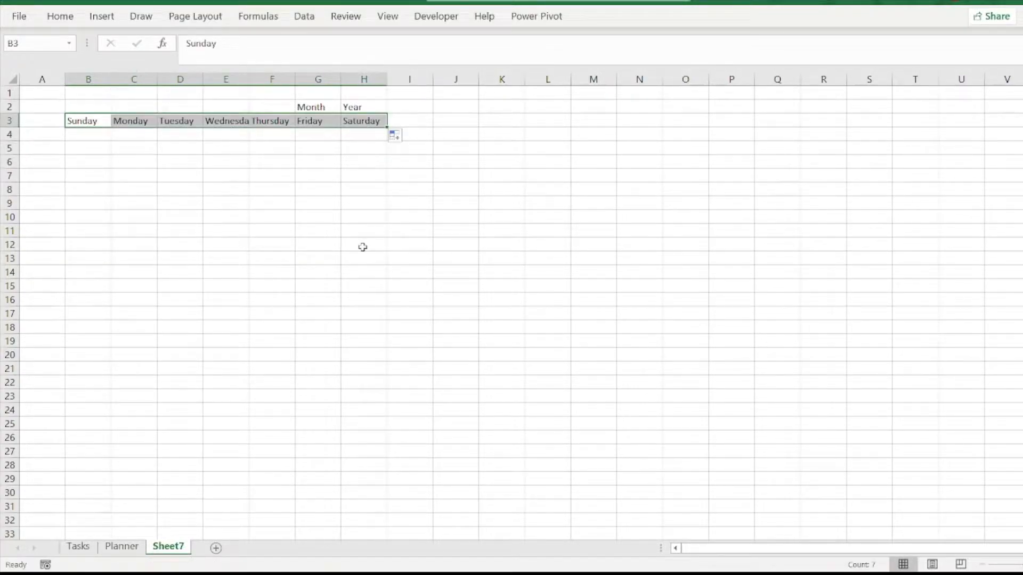
Step: Change the font of the entire new sheet to IBM Plex Sans
{"action": "left_click", "coordinate": [11, 80]}
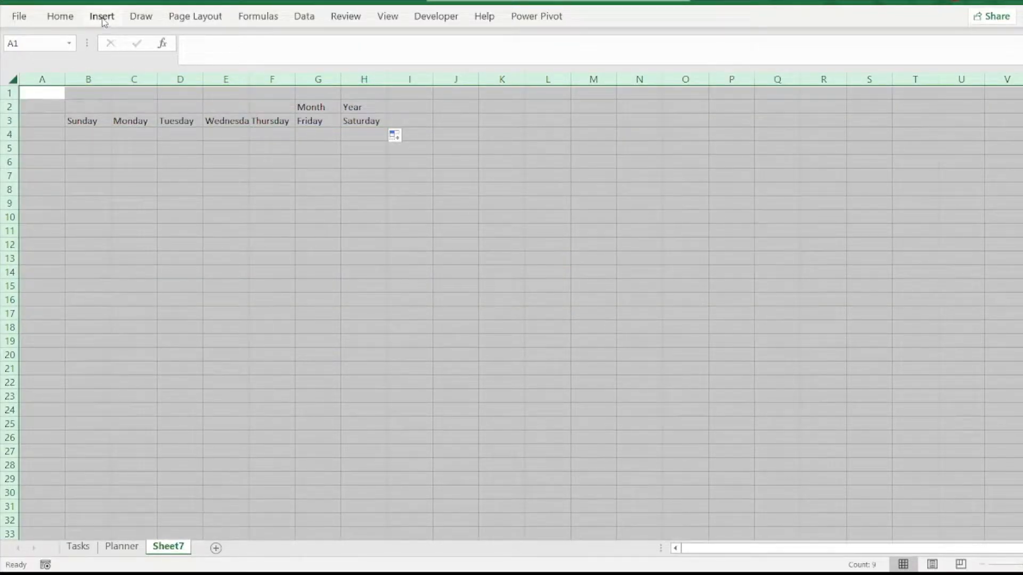
{"action": "left_click", "coordinate": [71, 21]}
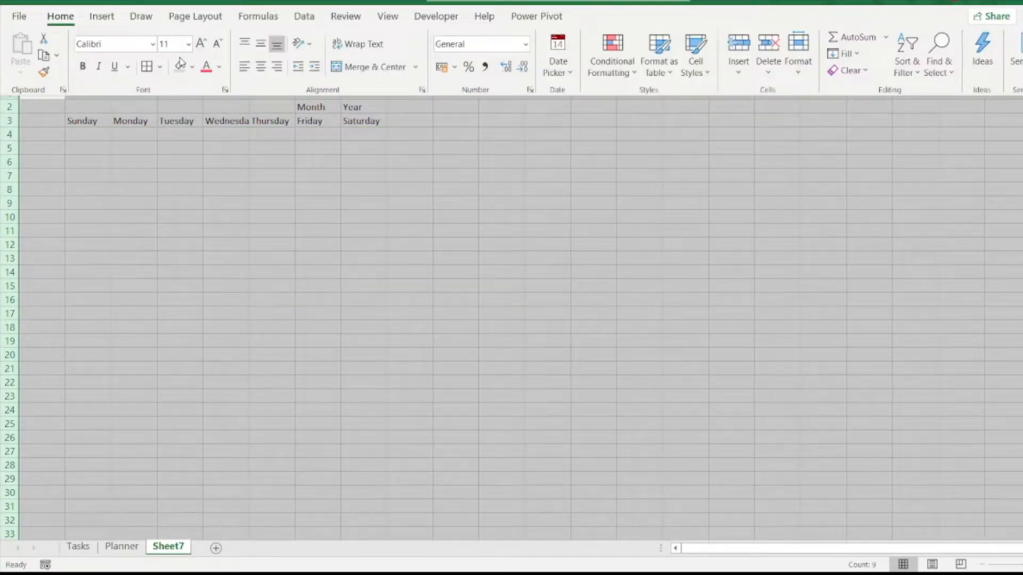
{"action": "left_click", "coordinate": [153, 44]}
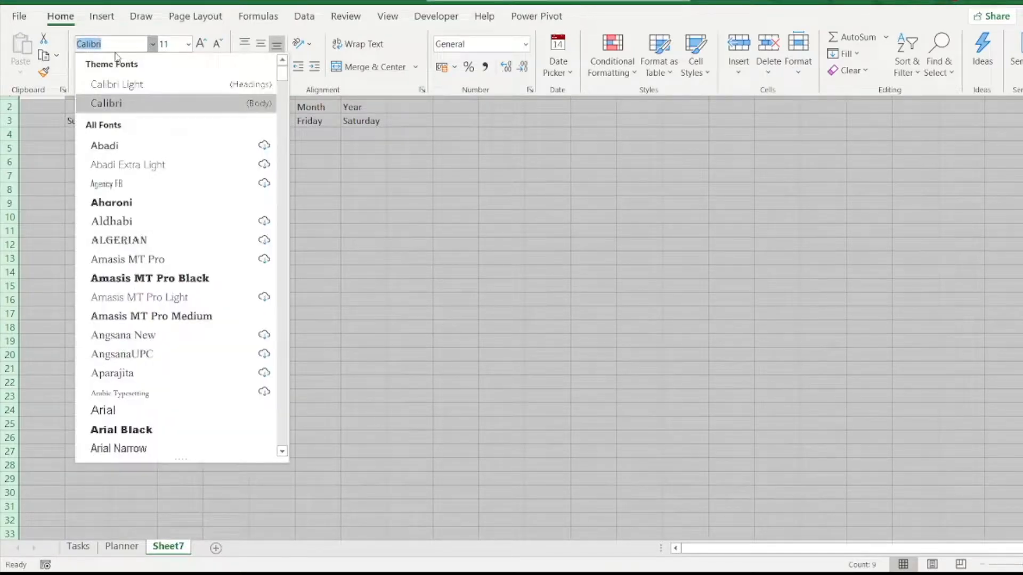
{"action": "type", "text": "IBM Plex Arabic"}
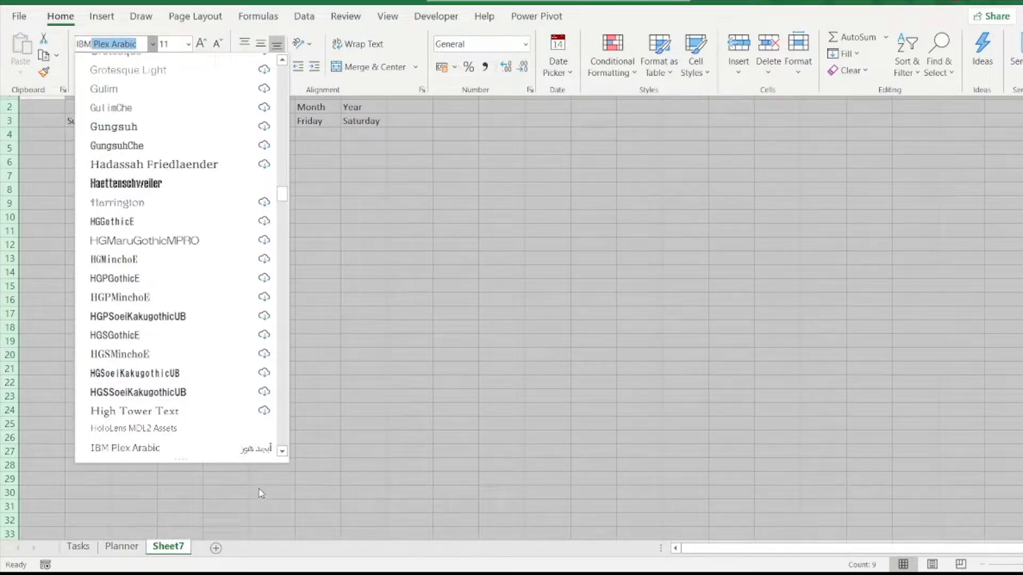
{"action": "left_click_drag", "start_coordinate": [283, 454], "coordinate": [283, 456]}
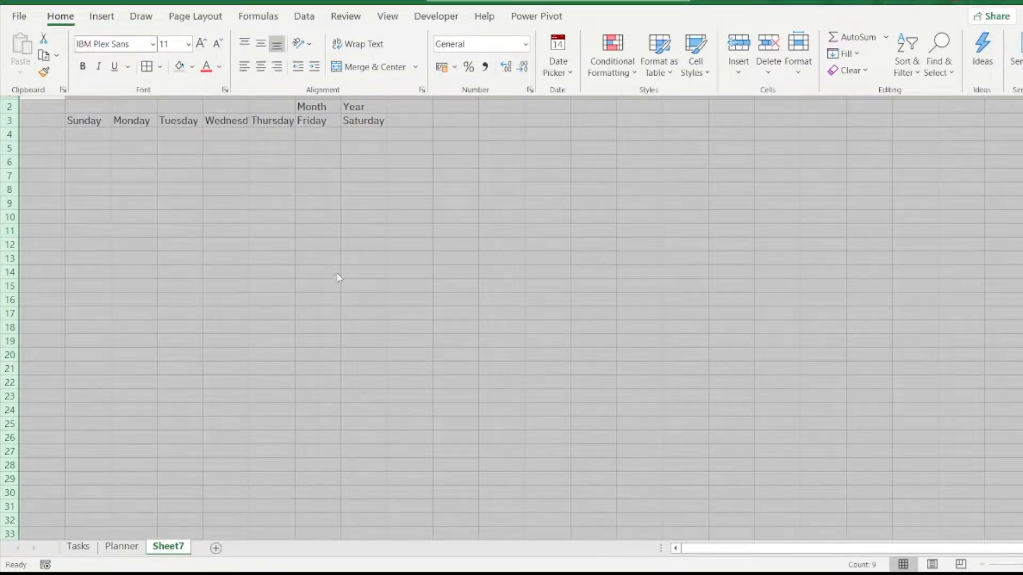
{"action": "left_click", "coordinate": [331, 207]}
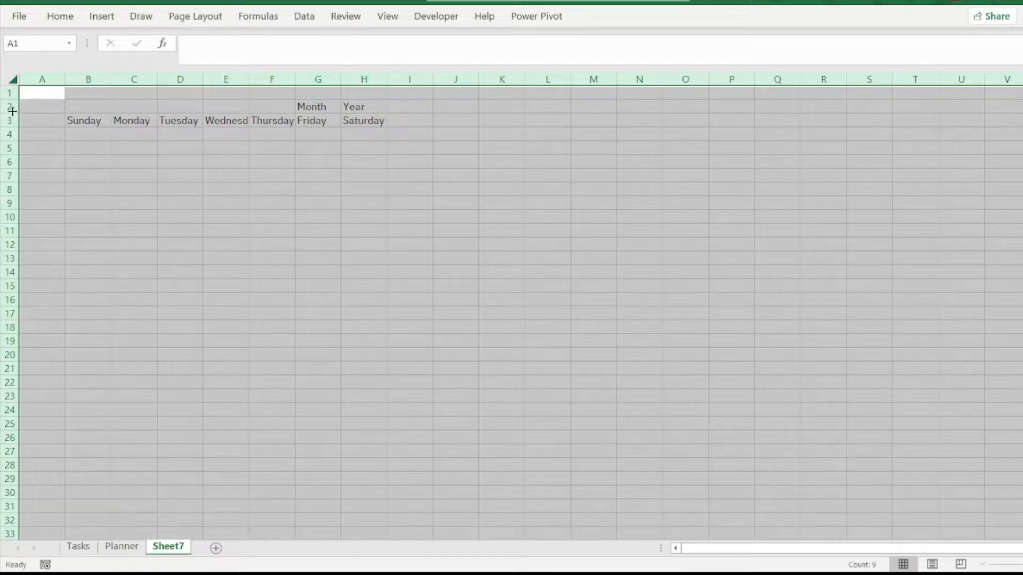
Step: Set the width of columns B through H to 20
{"action": "left_click", "coordinate": [88, 78]}
{"action": "left_click_drag", "start_coordinate": [87, 79], "coordinate": [359, 93]}
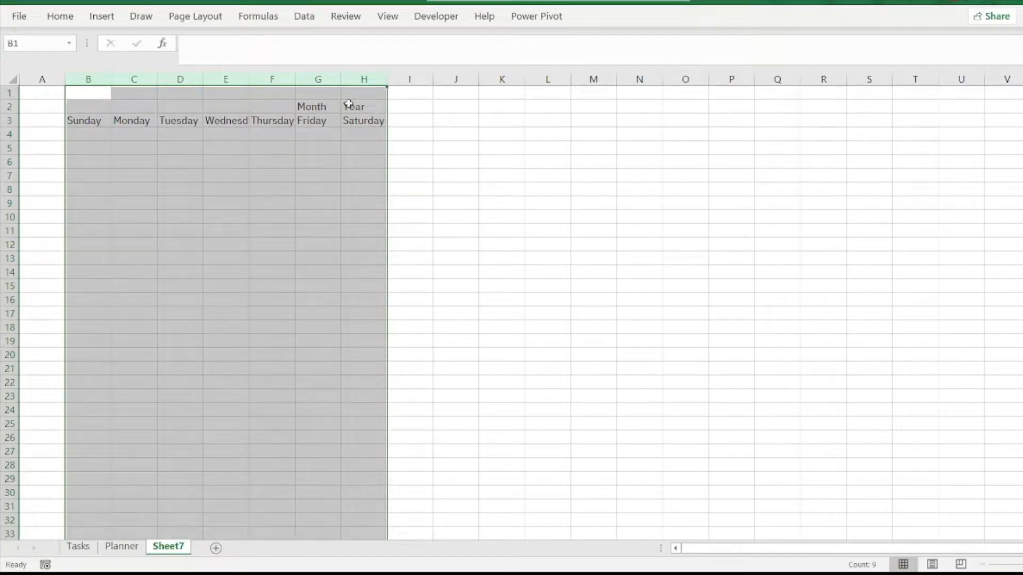
{"action": "right_click", "coordinate": [350, 208]}
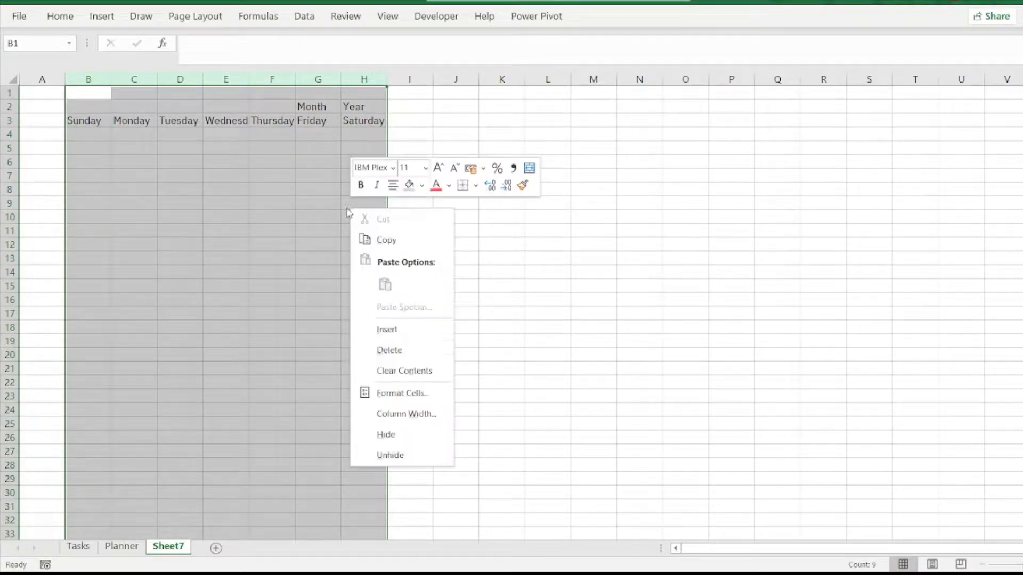
{"action": "left_click", "coordinate": [400, 421]}
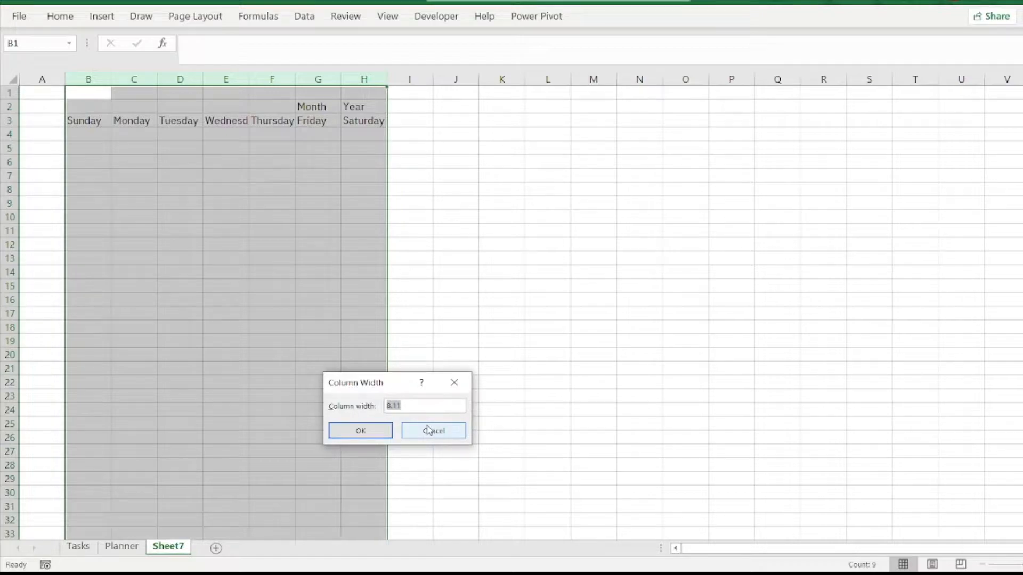
{"action": "type", "text": "22"}
{"action": "type", "text": "0"}
{"action": "left_click", "coordinate": [364, 430]}
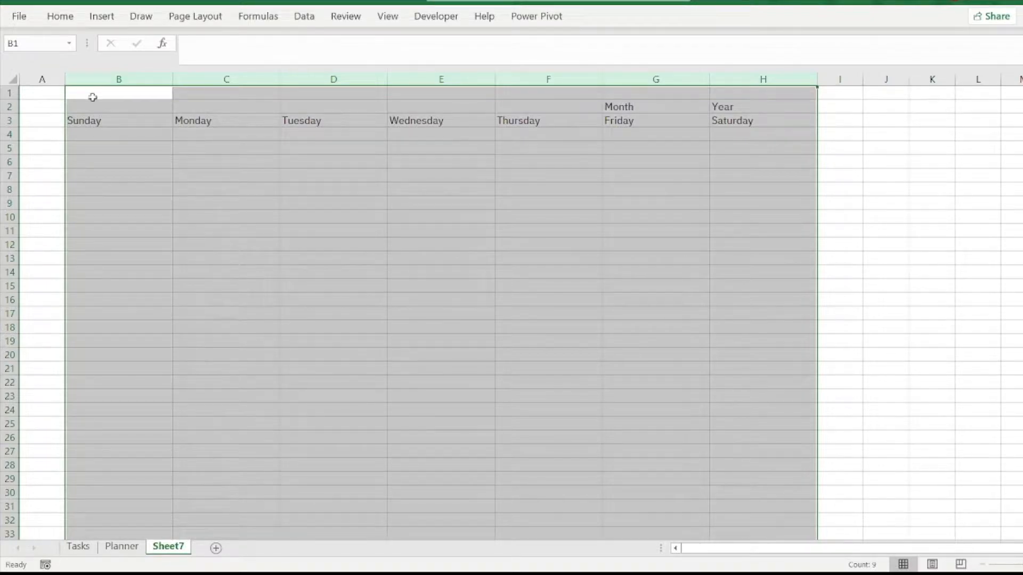
Step: Set the height of row 2, which holds the Month and Year labels, to 22
{"action": "left_click", "coordinate": [31, 107]}
{"action": "left_click", "coordinate": [12, 107]}
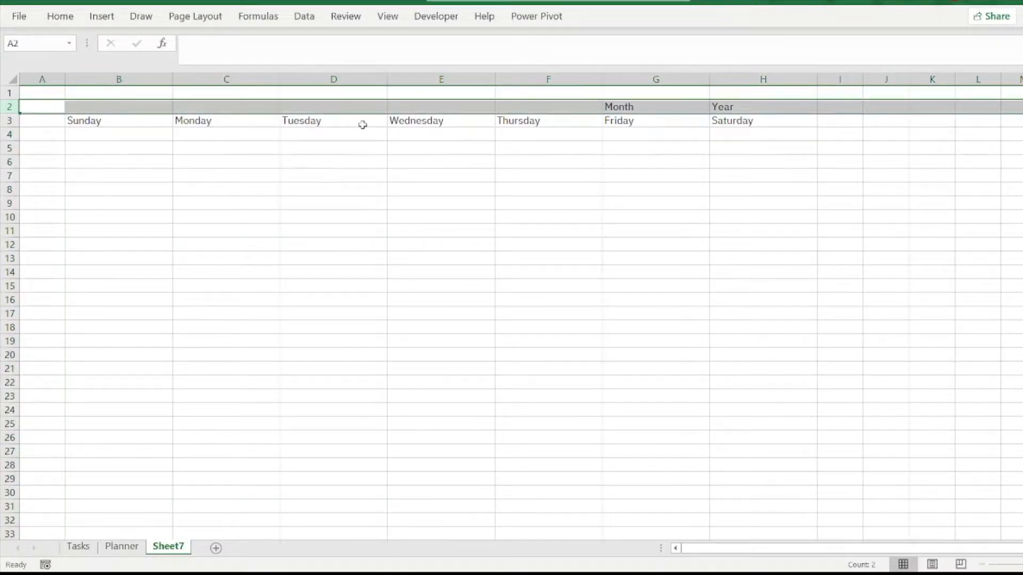
{"action": "right_click", "coordinate": [566, 110]}
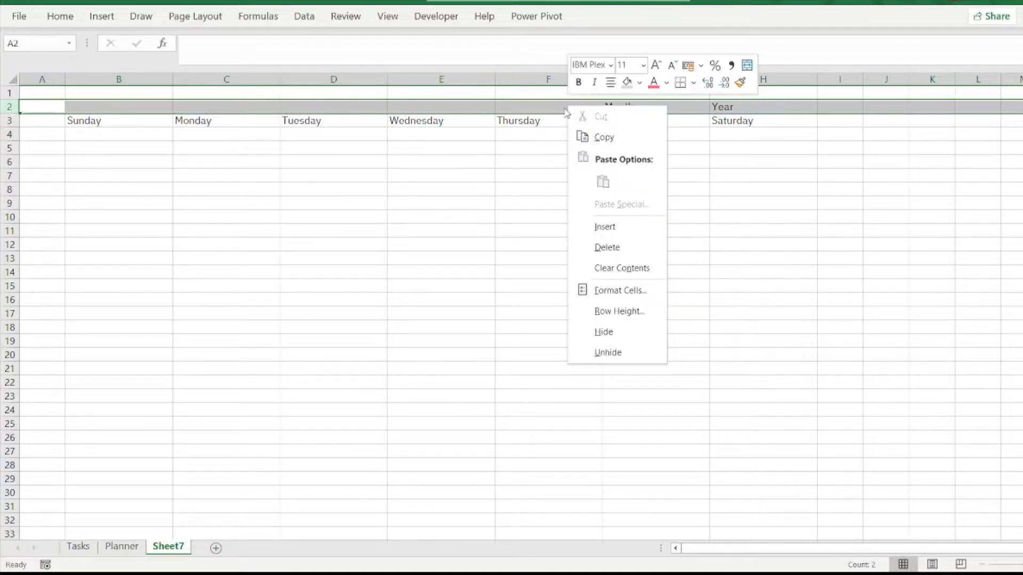
{"action": "left_click", "coordinate": [619, 313]}
{"action": "type", "text": "22"}
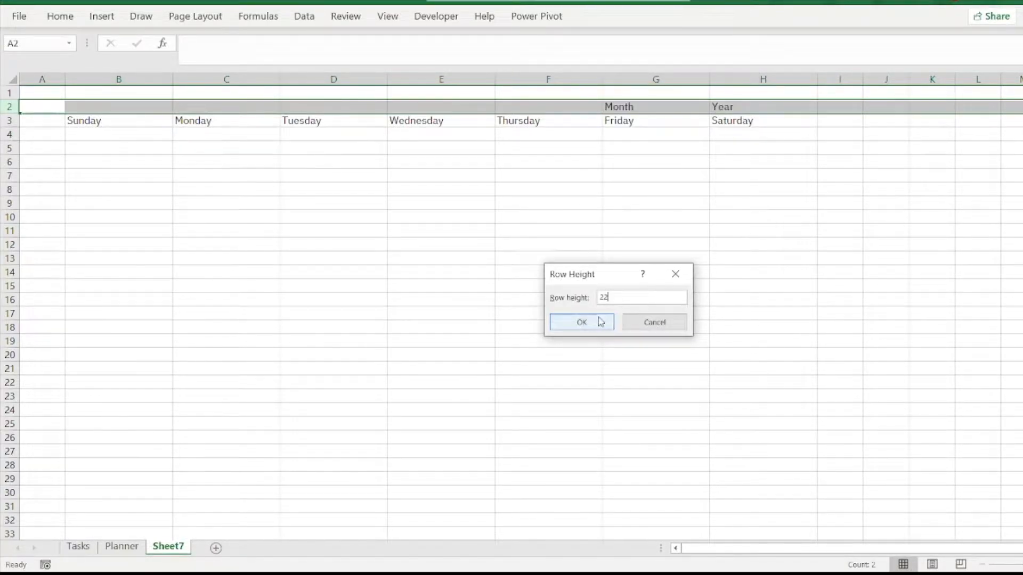
{"action": "left_click", "coordinate": [599, 322]}
{"action": "left_click", "coordinate": [726, 278]}
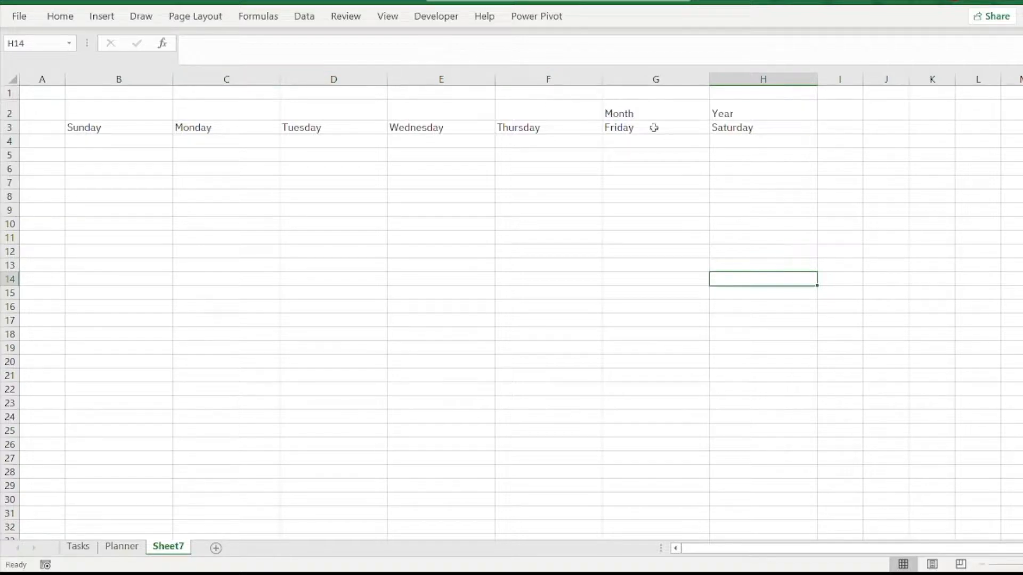
Step: Enter an exact row height of 22 for row 2, above the weekday headings
{"action": "left_click_drag", "start_coordinate": [15, 120], "coordinate": [15, 121]}
{"action": "left_click", "coordinate": [9, 111]}
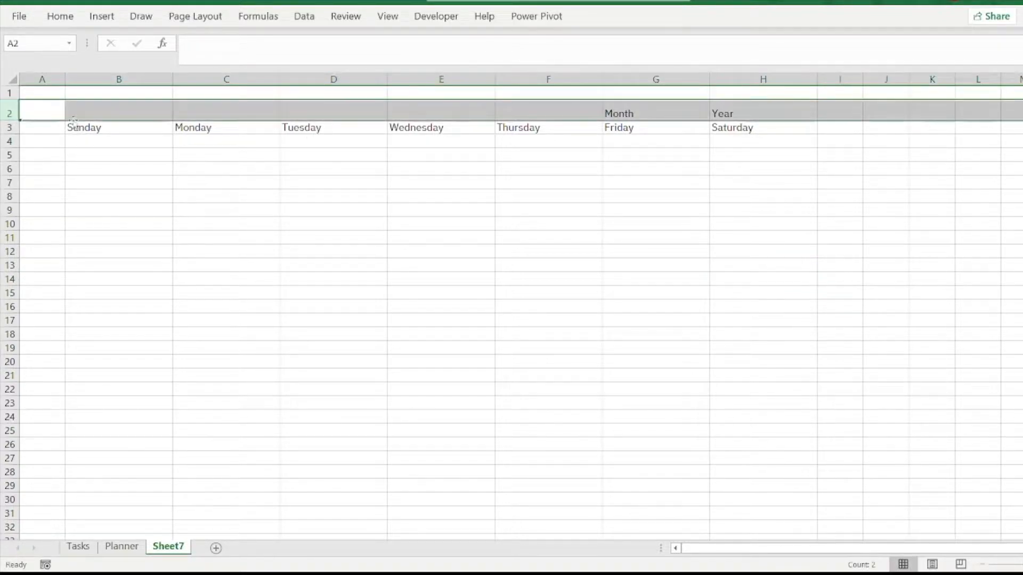
{"action": "right_click", "coordinate": [331, 113]}
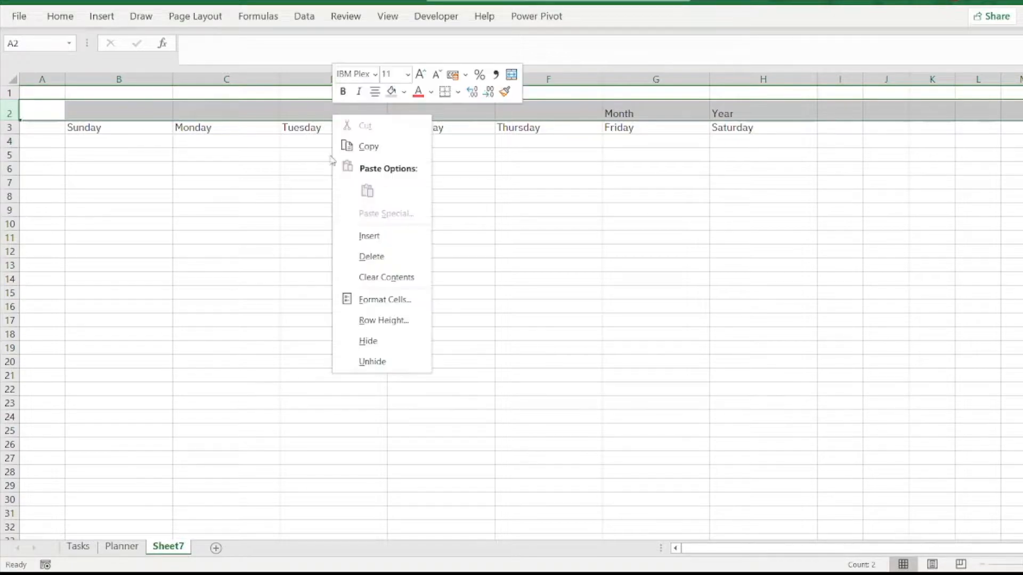
{"action": "left_click", "coordinate": [384, 320]}
{"action": "type", "text": "22"}
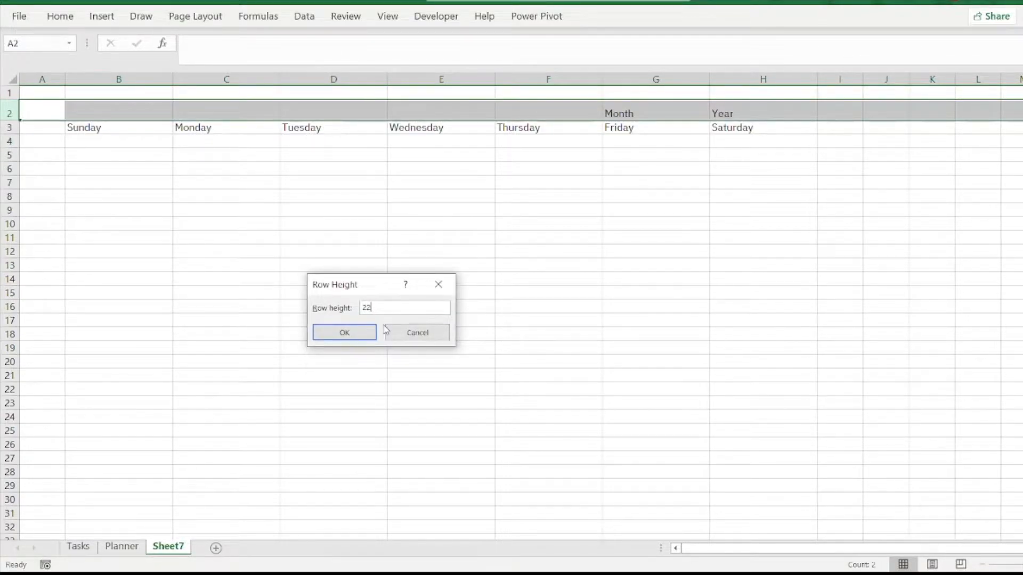
{"action": "left_click", "coordinate": [353, 333]}
{"action": "left_click", "coordinate": [436, 273]}
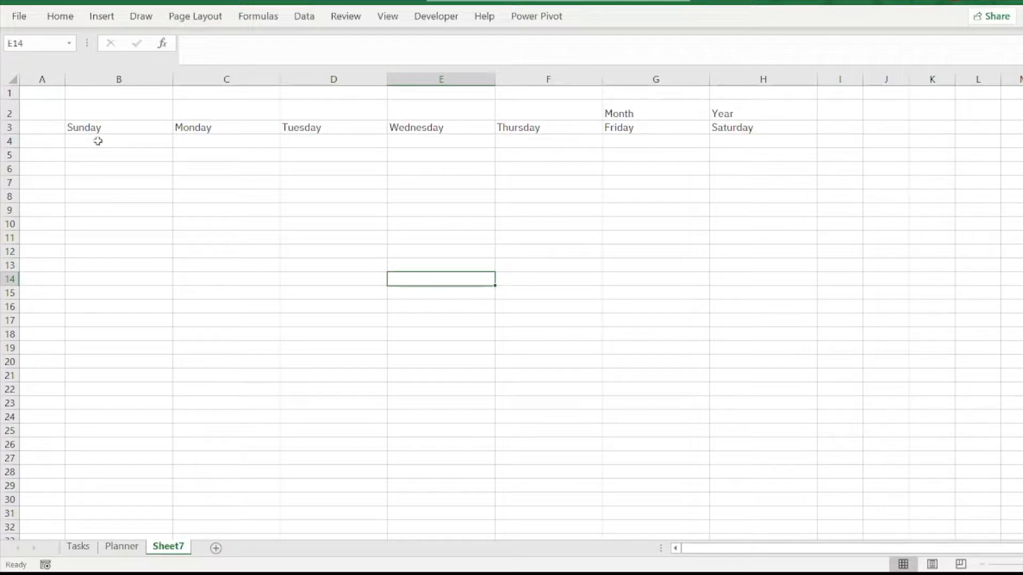
Step: Apply all borders to the calendar grid in B3:H10, including the weekday headings
{"action": "left_click", "coordinate": [98, 141]}
{"action": "left_click", "coordinate": [100, 127]}
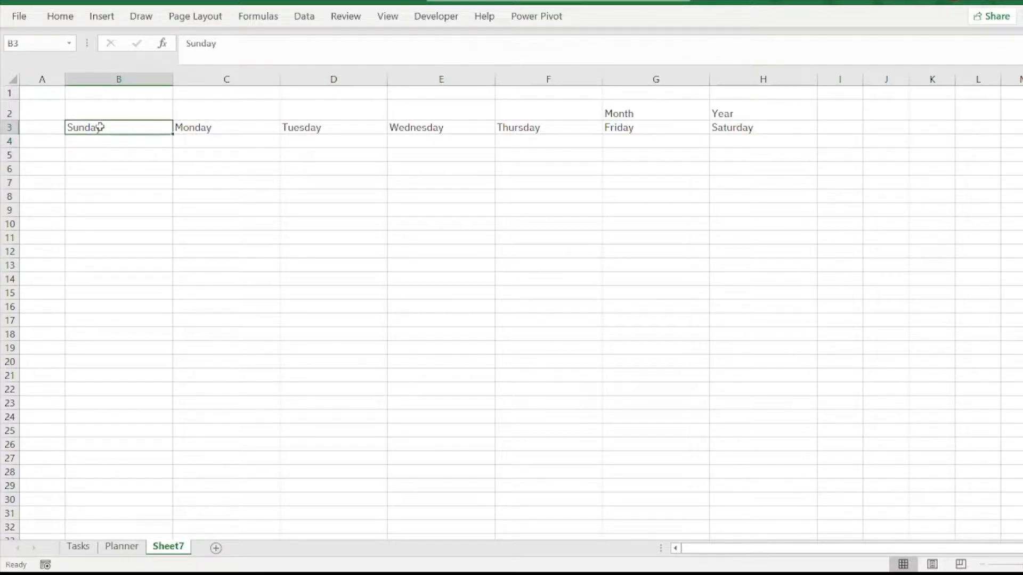
{"action": "left_click_drag", "start_coordinate": [99, 127], "coordinate": [741, 219]}
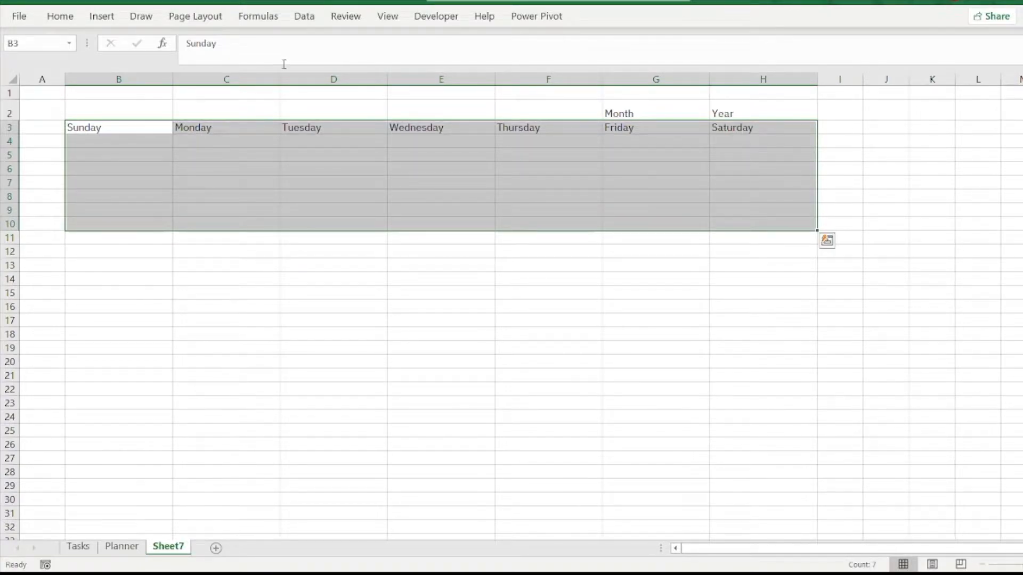
{"action": "left_click", "coordinate": [60, 17]}
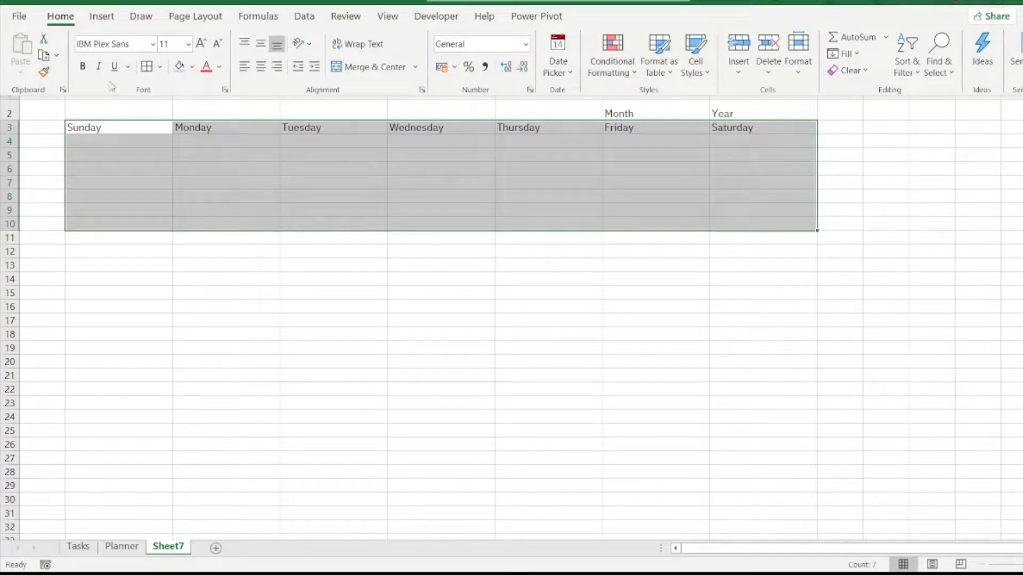
{"action": "left_click", "coordinate": [148, 67]}
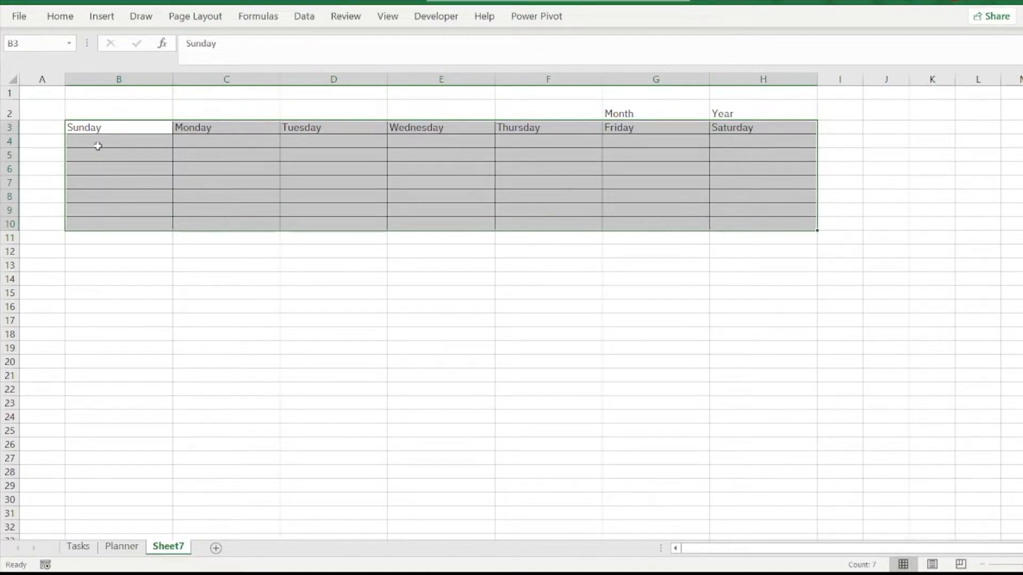
Step: Make the weekday headings in B3:H3 bold
{"action": "left_click", "coordinate": [91, 128]}
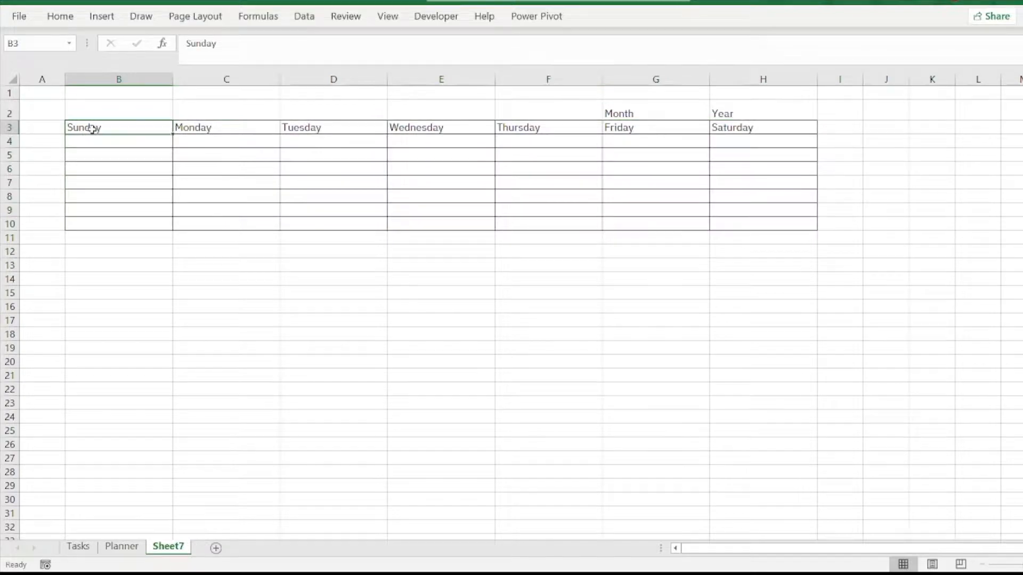
{"action": "left_click_drag", "start_coordinate": [115, 128], "coordinate": [731, 128]}
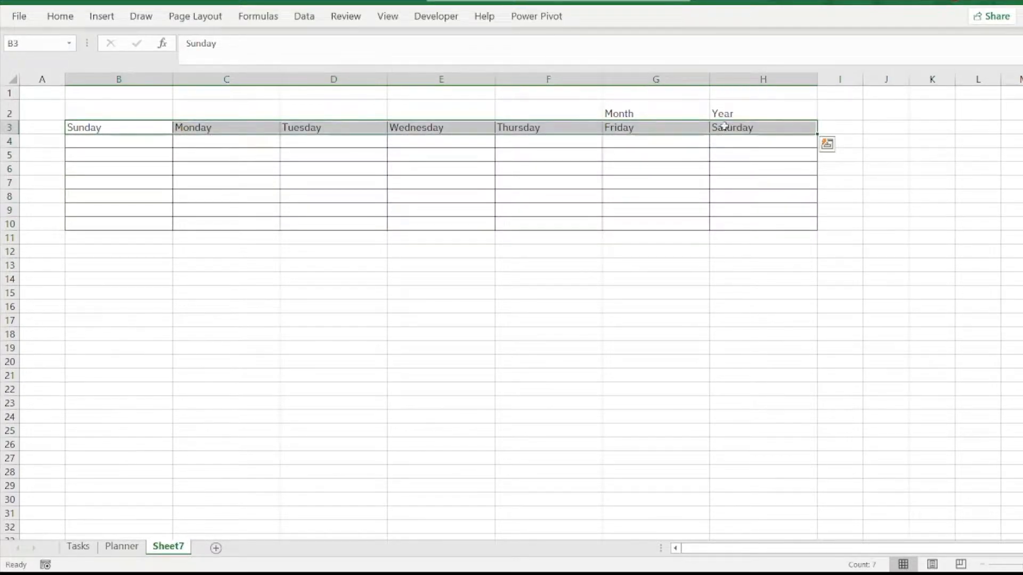
{"action": "left_click", "coordinate": [61, 16]}
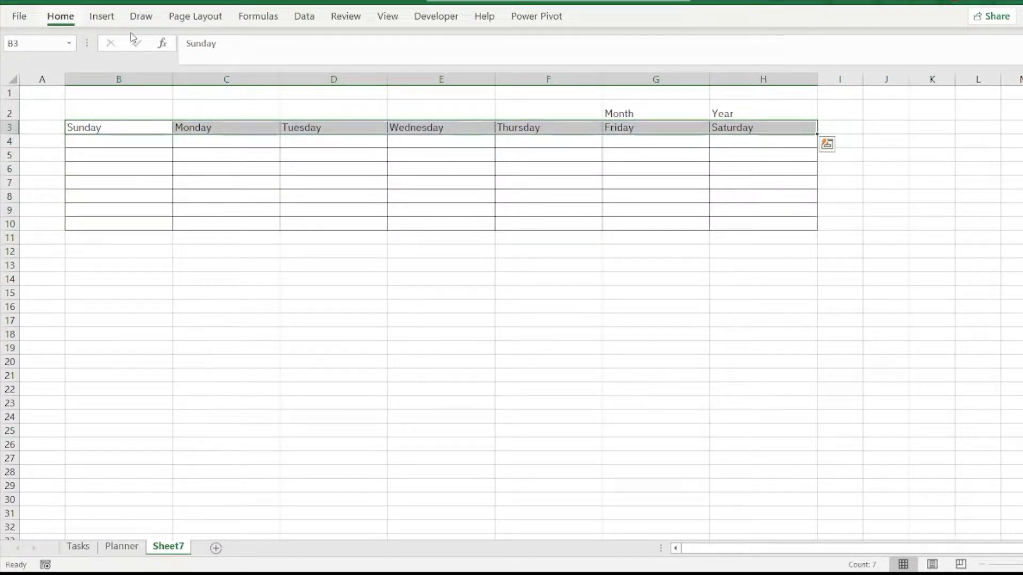
{"action": "left_click", "coordinate": [82, 67]}
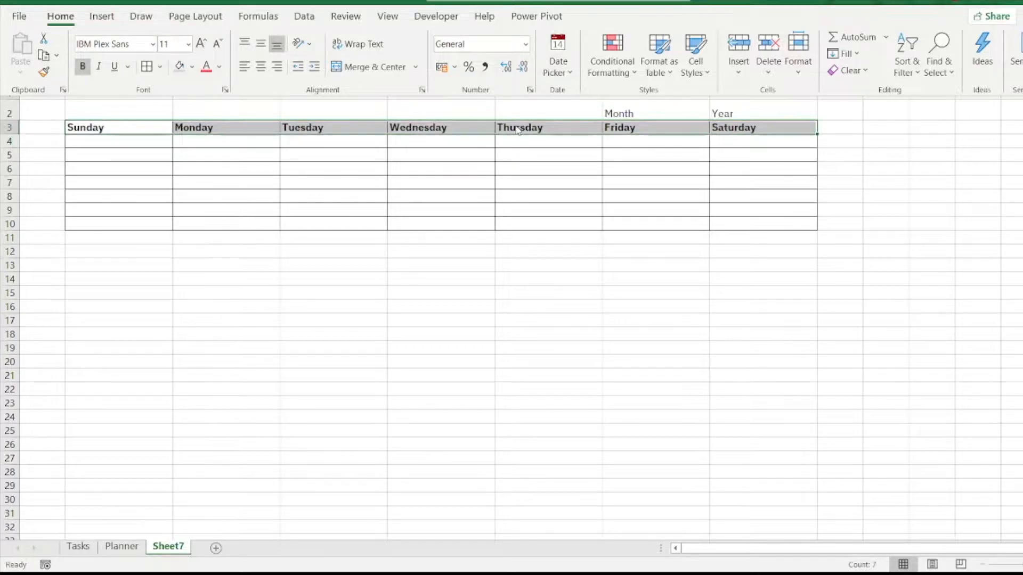
Step: Start data validation on the Month cell G2 and set it to allow a List
{"action": "left_click", "coordinate": [646, 115]}
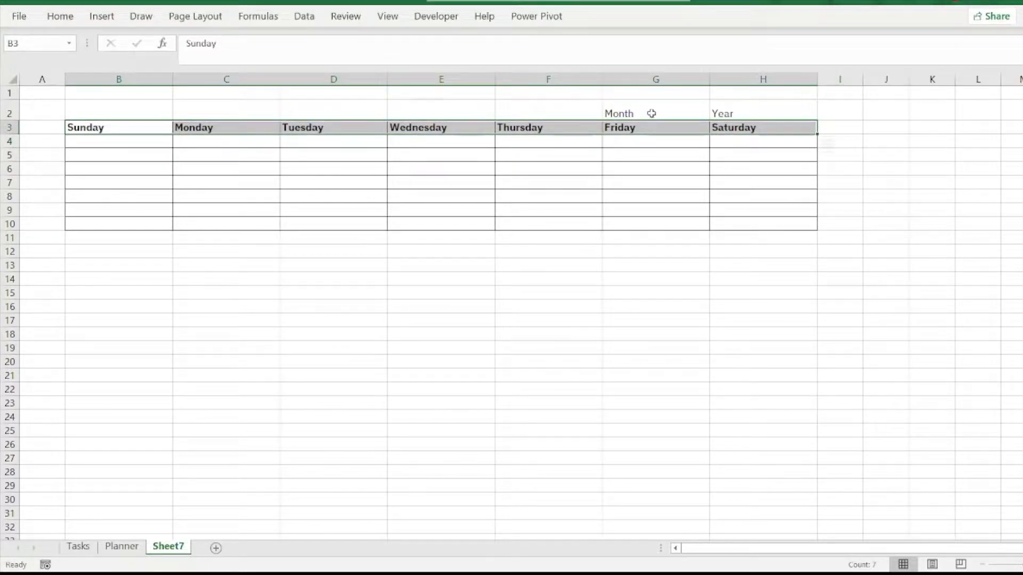
{"action": "left_click", "coordinate": [654, 118]}
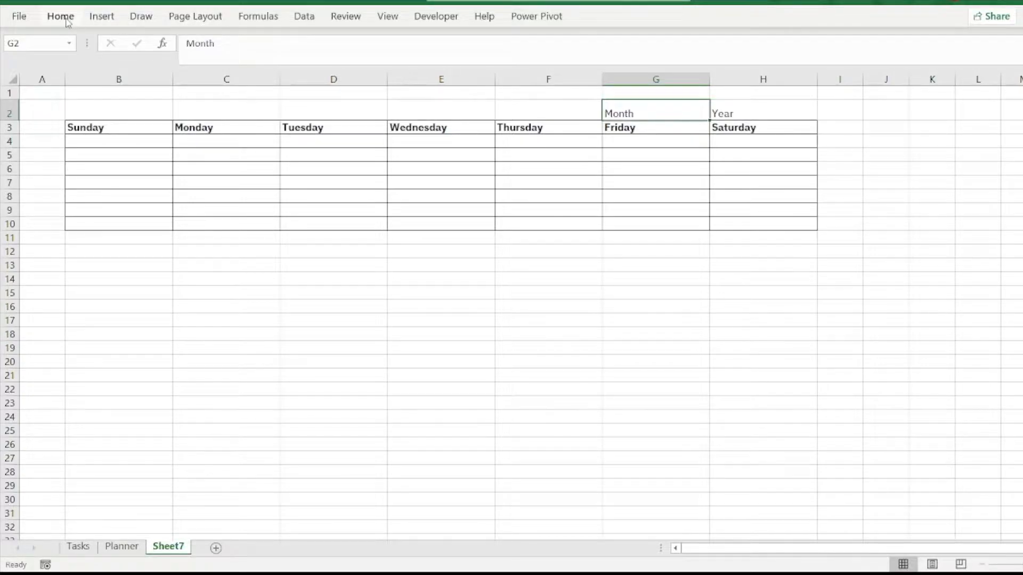
{"action": "left_click", "coordinate": [304, 16]}
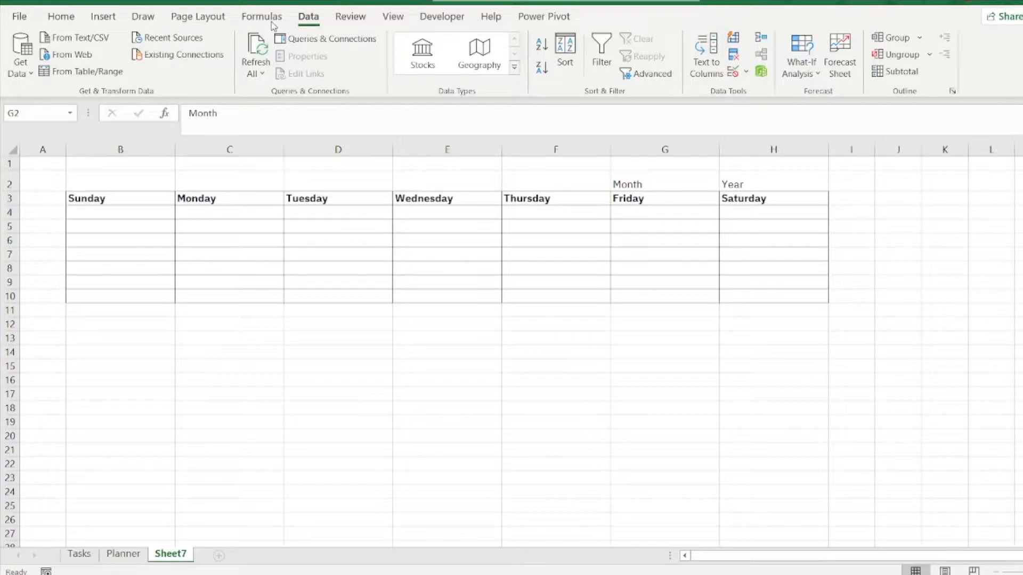
{"action": "left_click", "coordinate": [313, 20]}
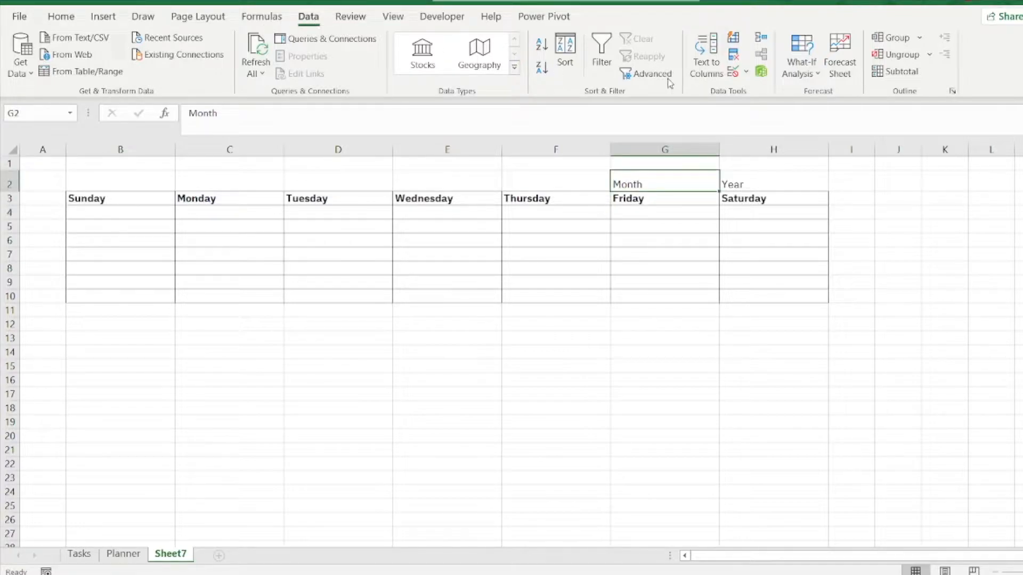
{"action": "left_click", "coordinate": [747, 74]}
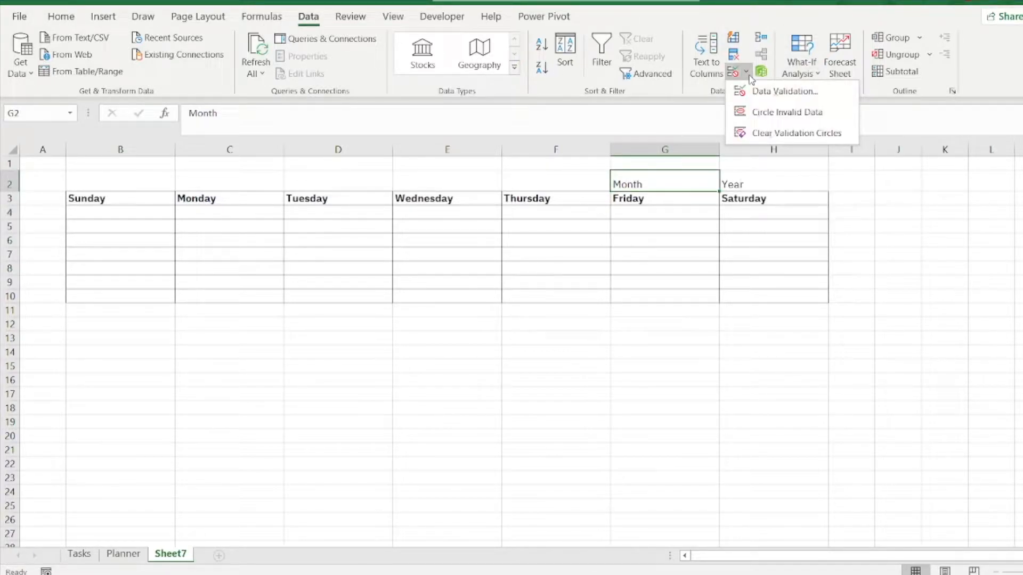
{"action": "left_click", "coordinate": [762, 94]}
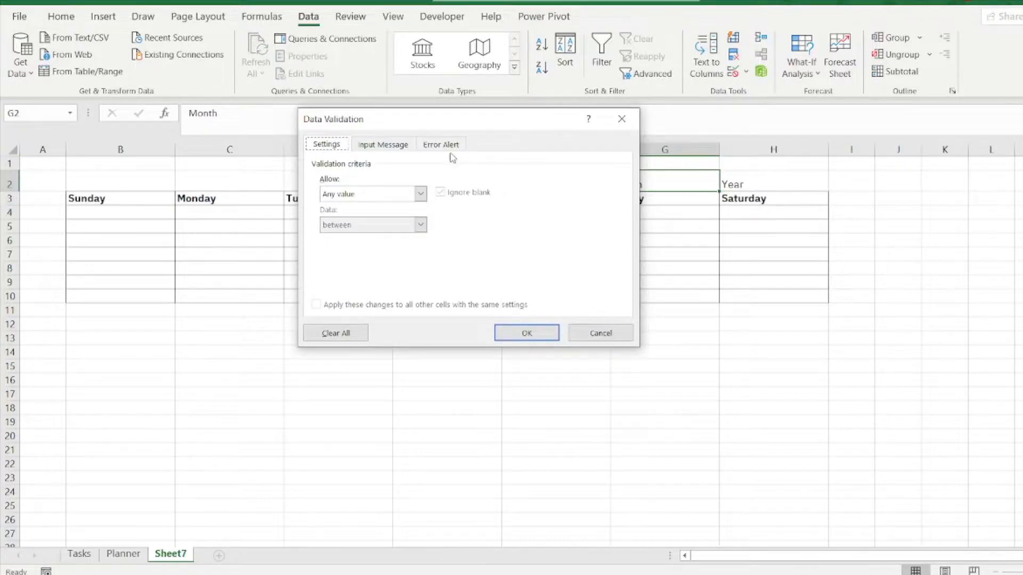
{"action": "left_click", "coordinate": [420, 194]}
{"action": "left_click", "coordinate": [392, 238]}
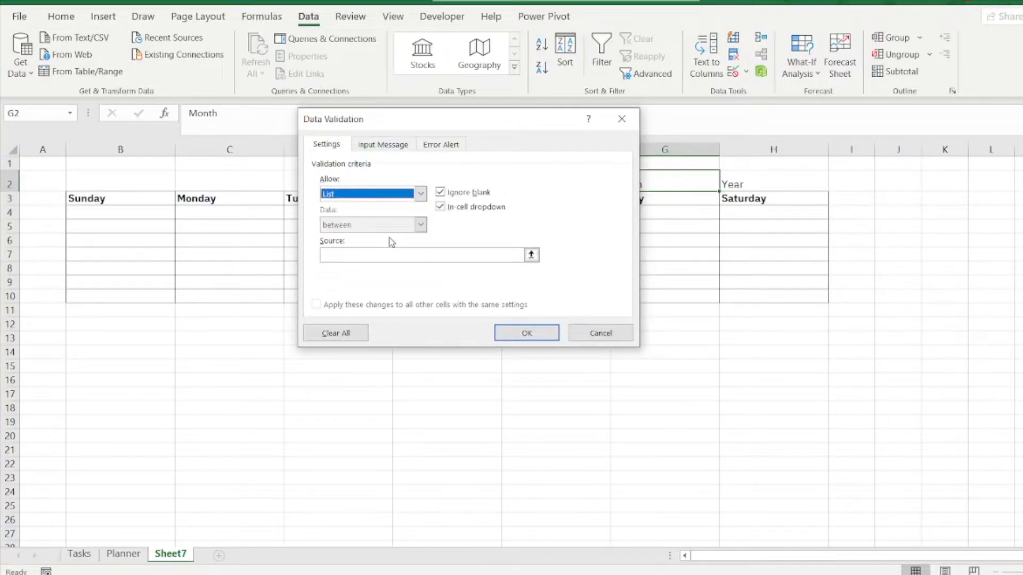
Step: Set the list source to Jan, Feb, Mar, Apr, May, Jun, Jul, Aug, Sep, Oct, Nov, Dec and choose Mar in G2
{"action": "left_click", "coordinate": [373, 256]}
{"action": "type", "text": "Jan"}
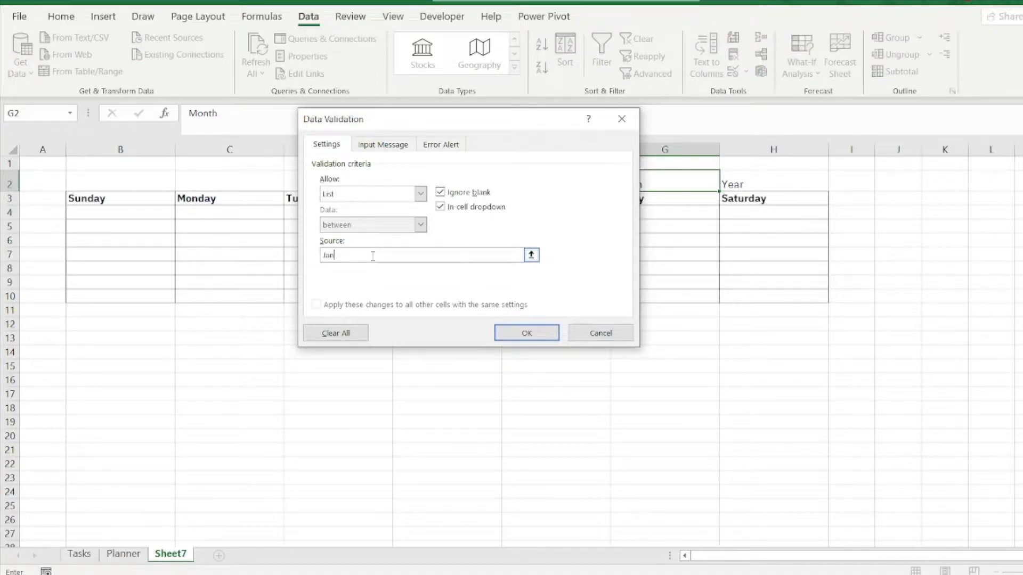
{"action": "type", "text": ", Feb, Mar, Apr, May, Jun, Jul, Aug, Sep, O"}
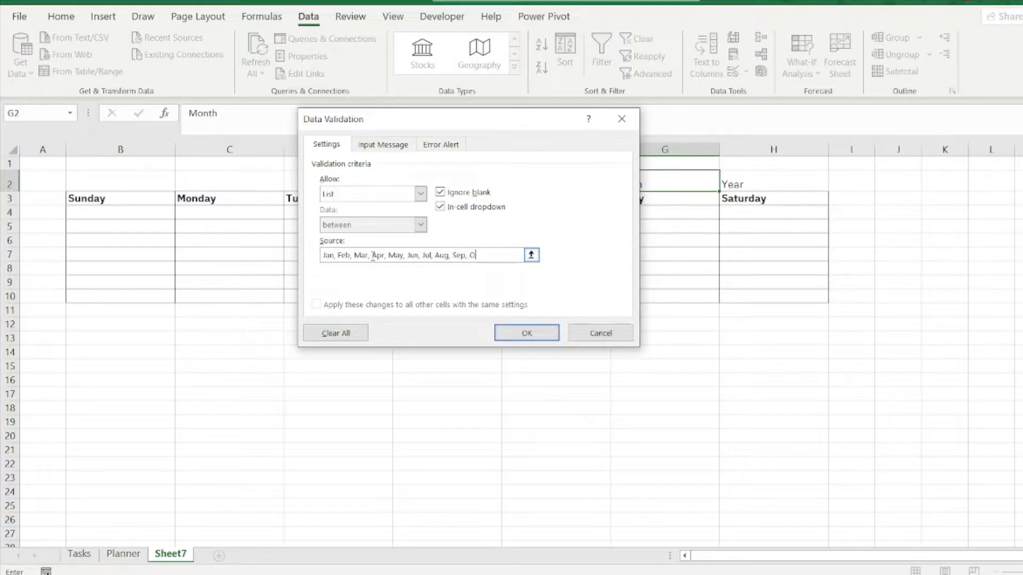
{"action": "type", "text": "ct, Nov, Dec"}
{"action": "left_click", "coordinate": [533, 336]}
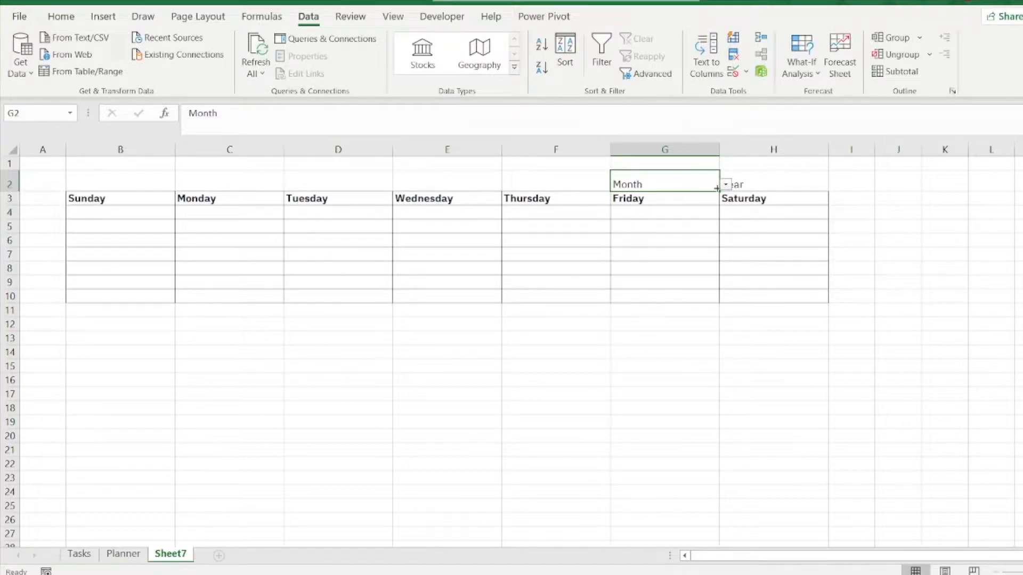
{"action": "left_click", "coordinate": [725, 185]}
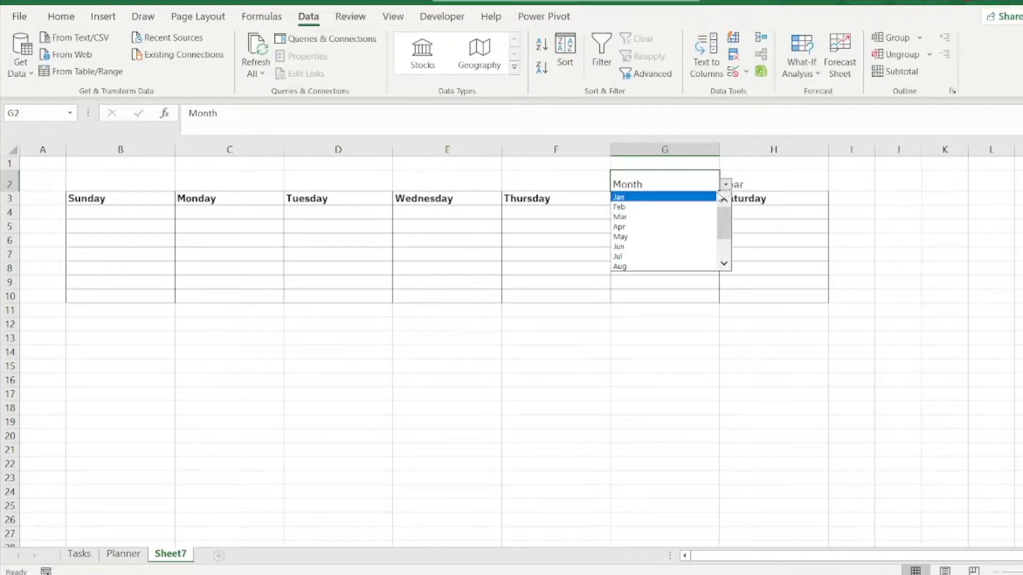
{"action": "left_click", "coordinate": [679, 217]}
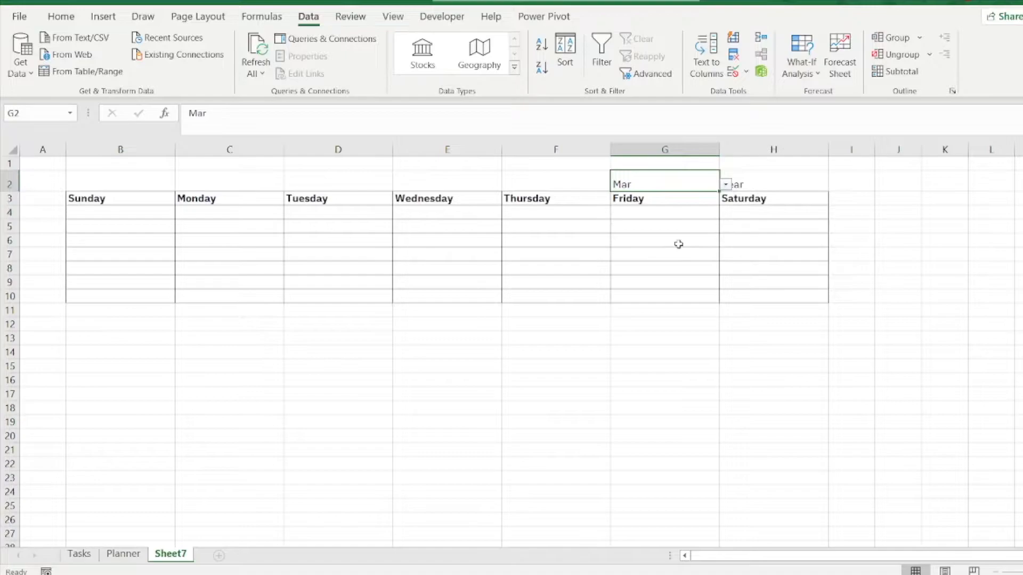
Step: Add List data validation to the Year cell H2 with the source 2022, 2023, 2024
{"action": "left_click", "coordinate": [779, 181]}
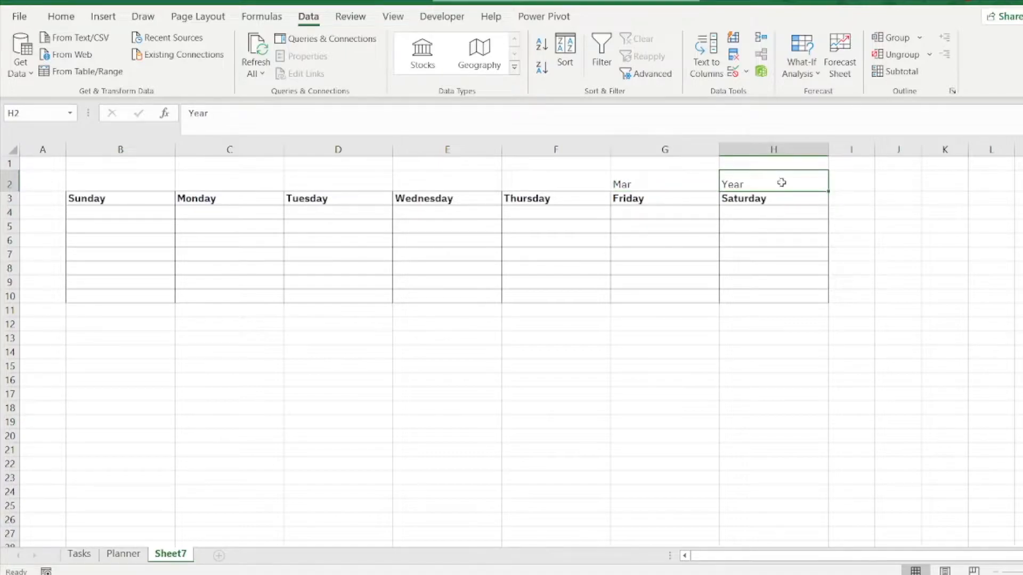
{"action": "left_click", "coordinate": [746, 73]}
{"action": "left_click", "coordinate": [768, 95]}
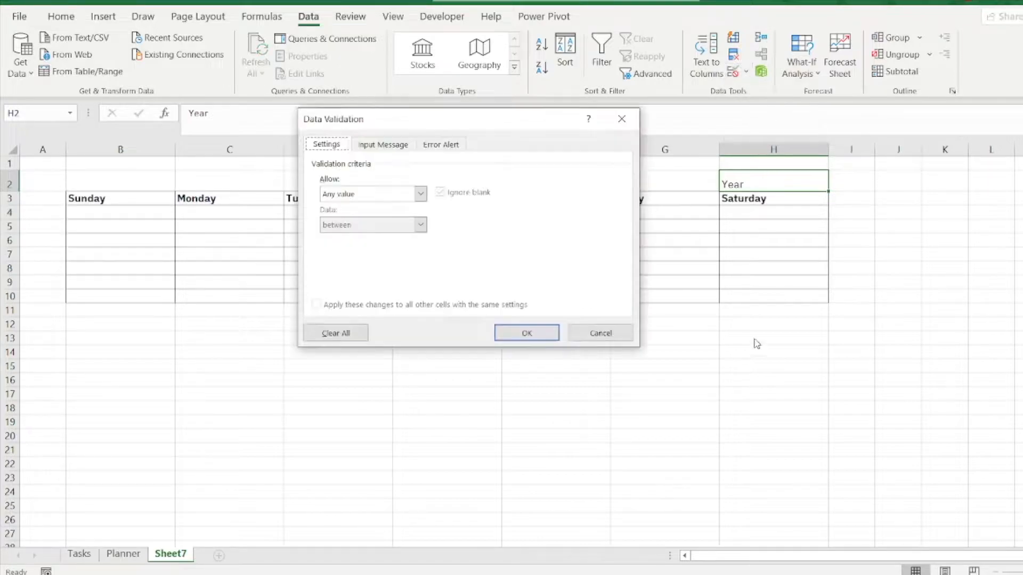
{"action": "left_click", "coordinate": [378, 196]}
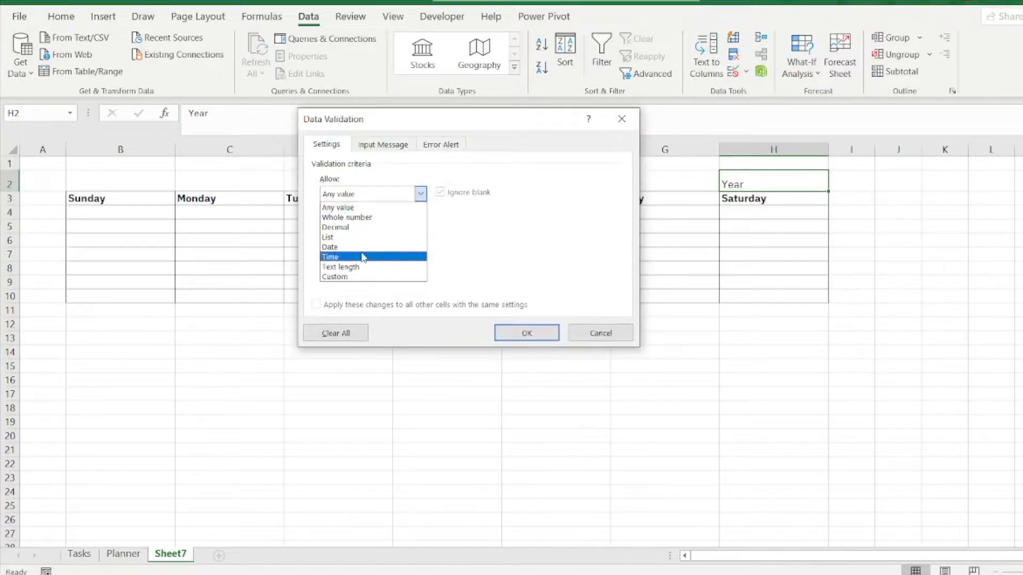
{"action": "left_click", "coordinate": [368, 237]}
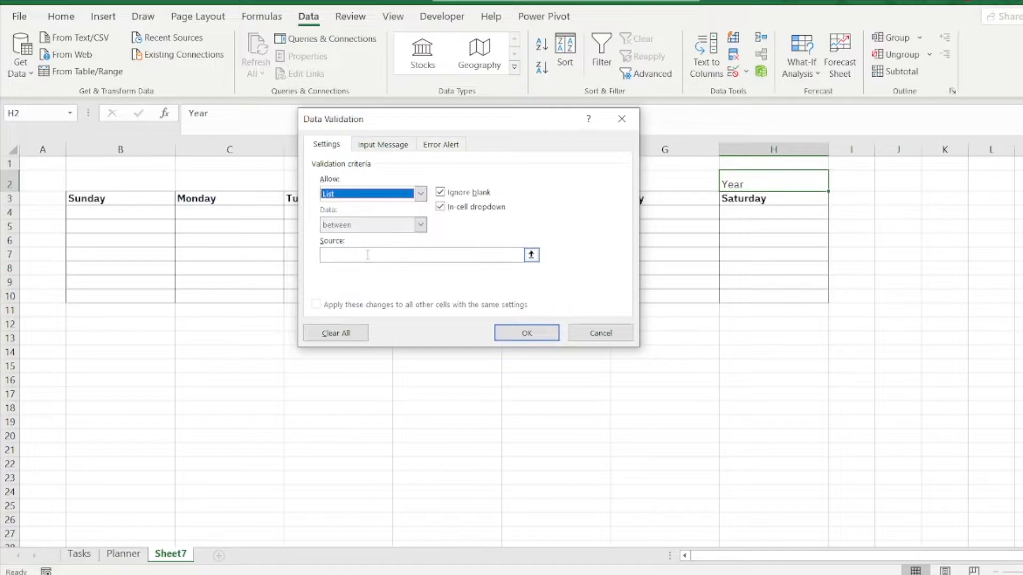
{"action": "type", "text": "2022, 2"}
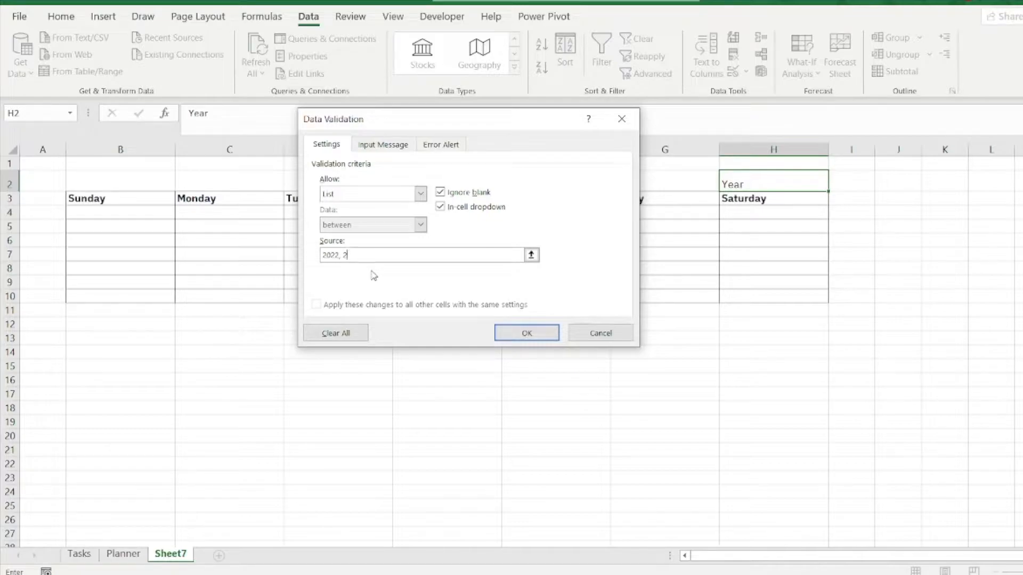
{"action": "type", "text": "023, 2024"}
{"action": "left_click", "coordinate": [526, 333]}
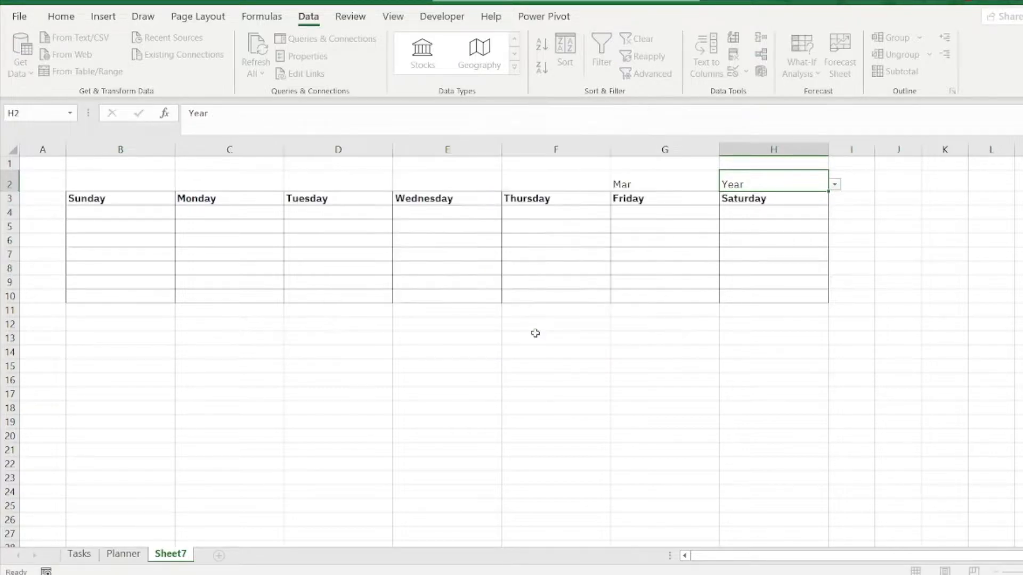
Step: Choose 2022 from the dropdown list in the Year cell H2
{"action": "left_click", "coordinate": [834, 184]}
{"action": "left_click", "coordinate": [783, 201]}
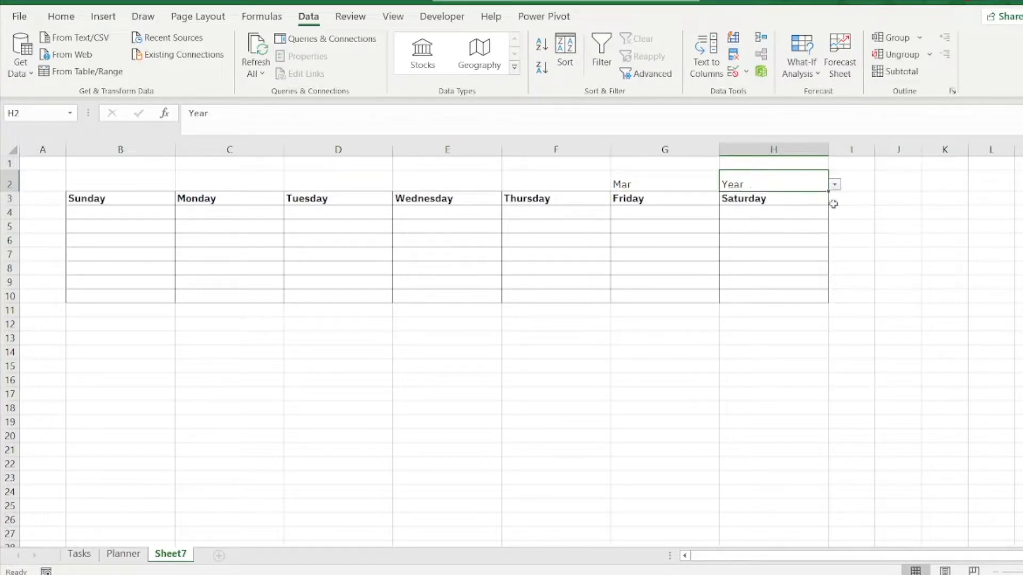
{"action": "left_click", "coordinate": [914, 241]}
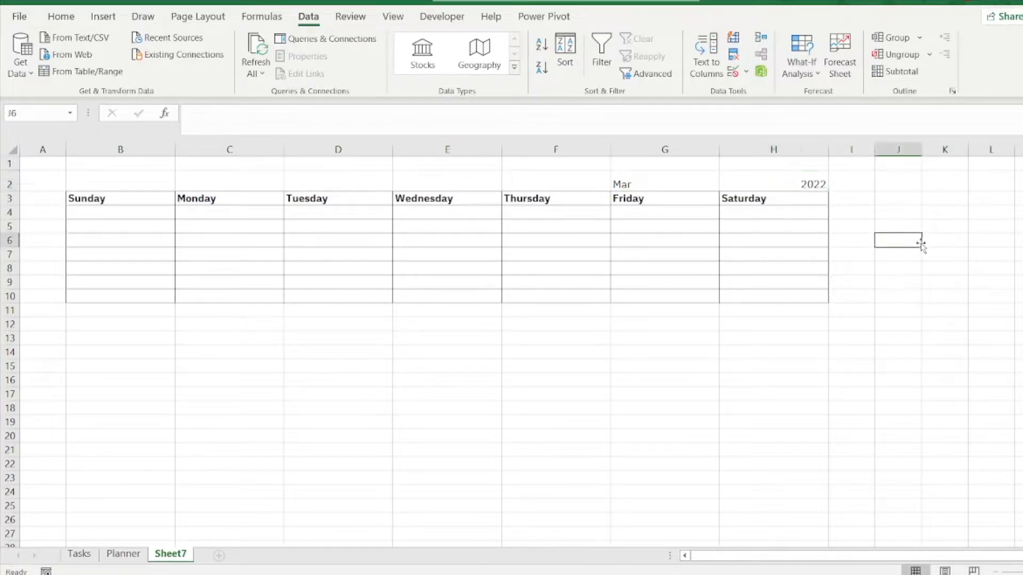
Step: Right-align the month in G2 and select the year cell H2
{"action": "left_click", "coordinate": [658, 181]}
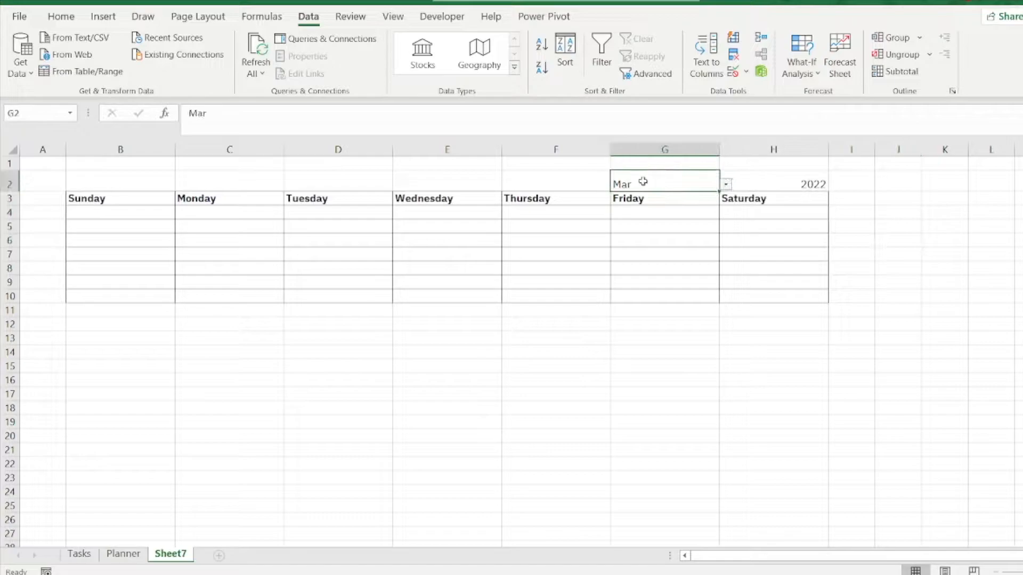
{"action": "left_click", "coordinate": [61, 16]}
{"action": "left_click", "coordinate": [280, 67]}
{"action": "left_click", "coordinate": [810, 188]}
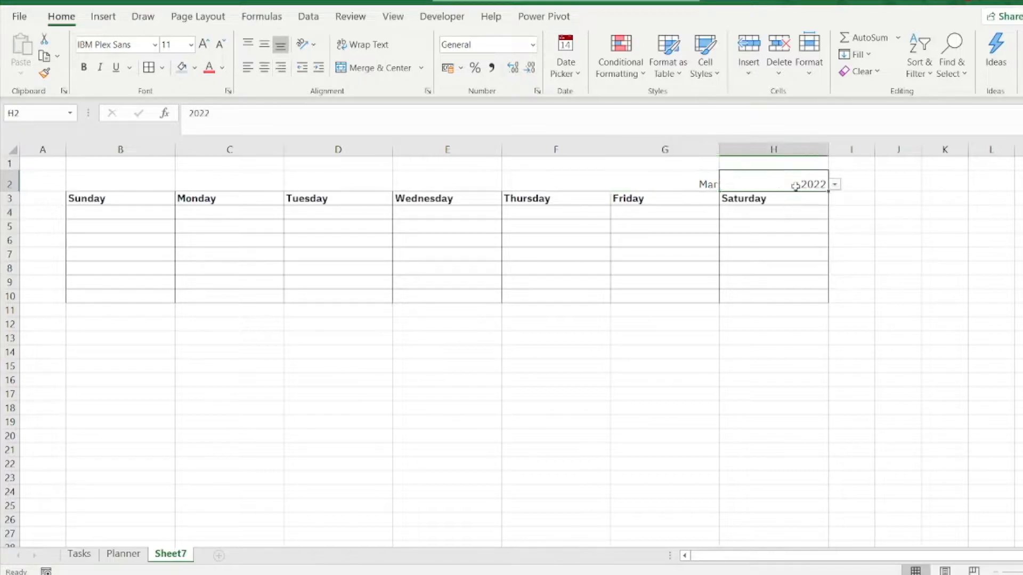
Step: Left-align the year in H2 and make the month and year in G2:H2 bold
{"action": "left_click", "coordinate": [248, 69]}
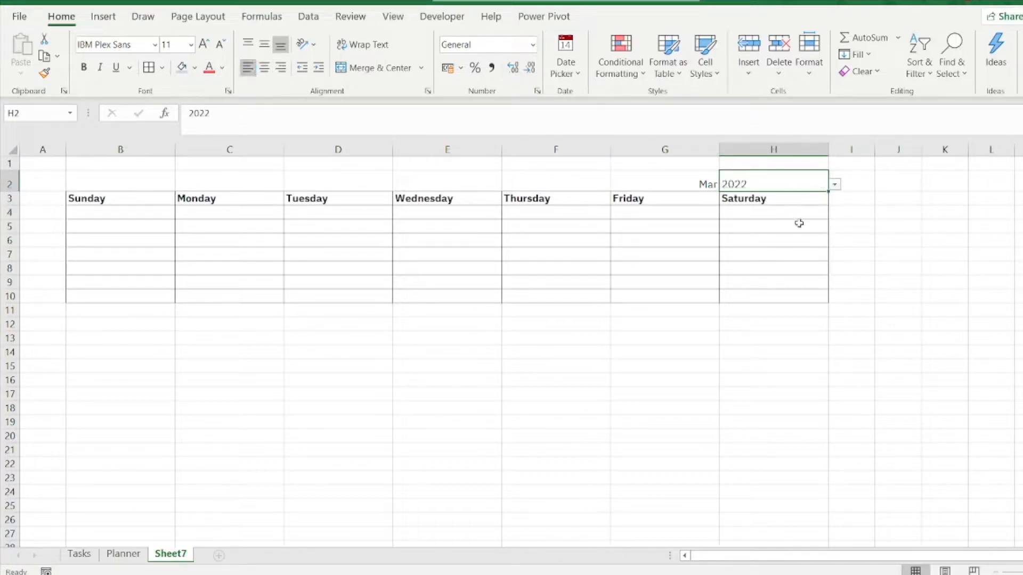
{"action": "left_click", "coordinate": [878, 239]}
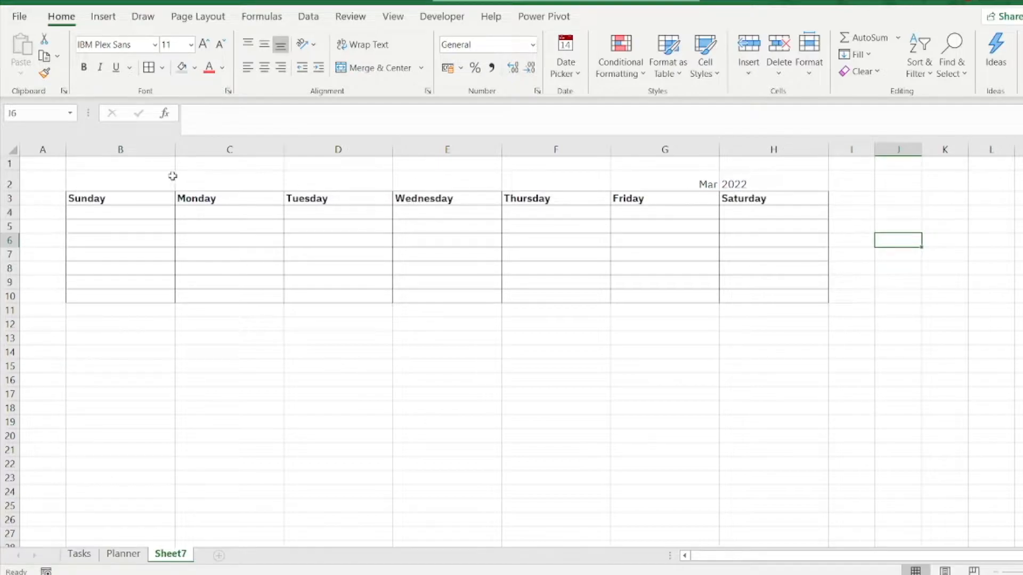
{"action": "left_click_drag", "start_coordinate": [656, 181], "coordinate": [759, 174]}
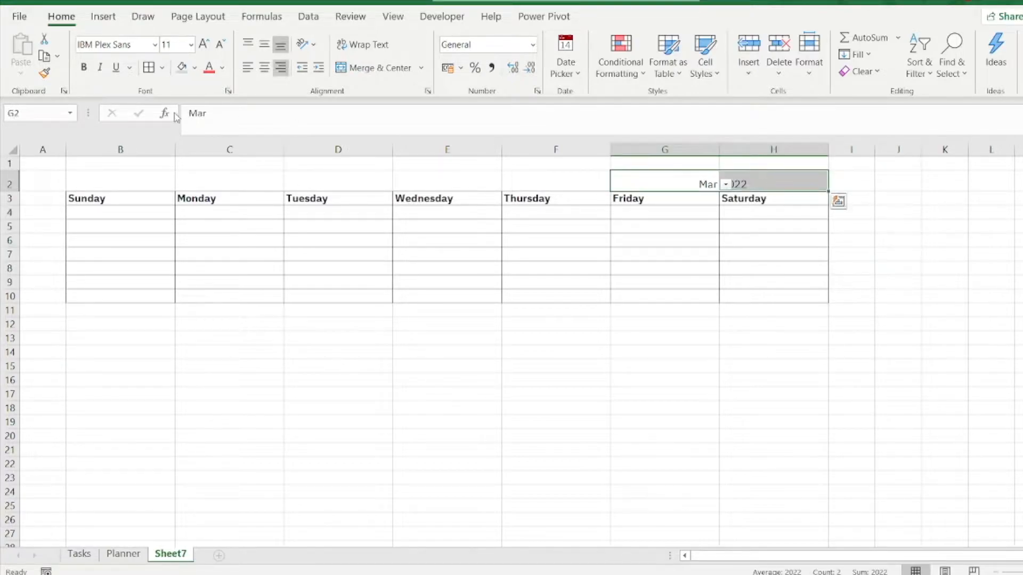
{"action": "left_click", "coordinate": [85, 67]}
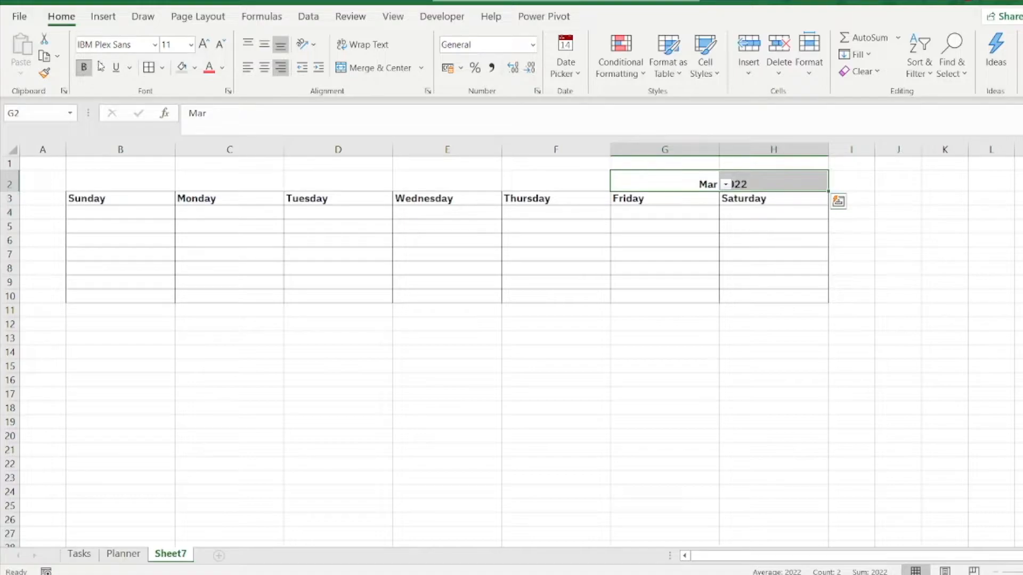
Step: Set the font size of the month and year cells G2:H2 to 20
{"action": "left_click", "coordinate": [179, 44]}
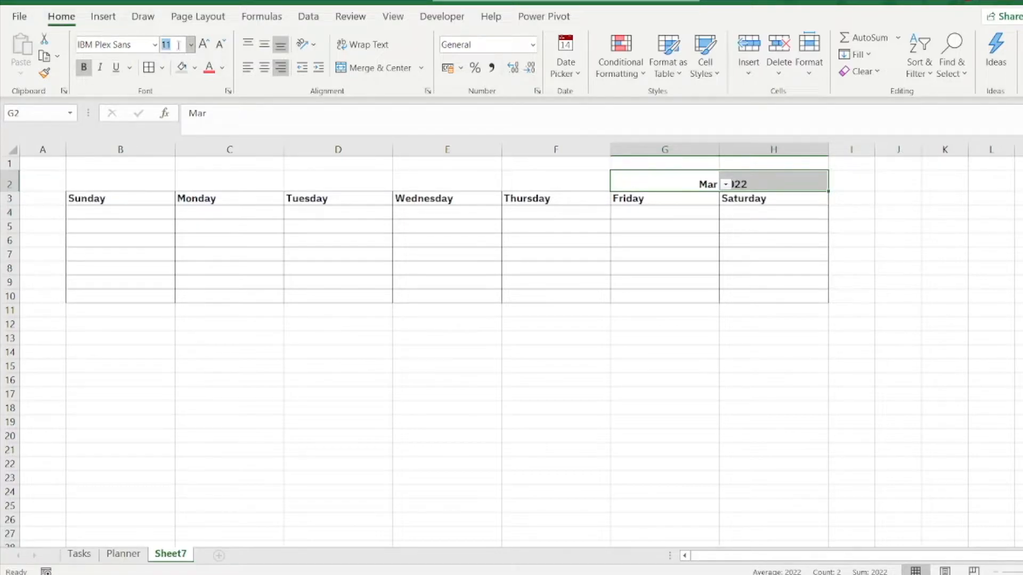
{"action": "type", "text": "22"}
{"action": "key", "text": "Return"}
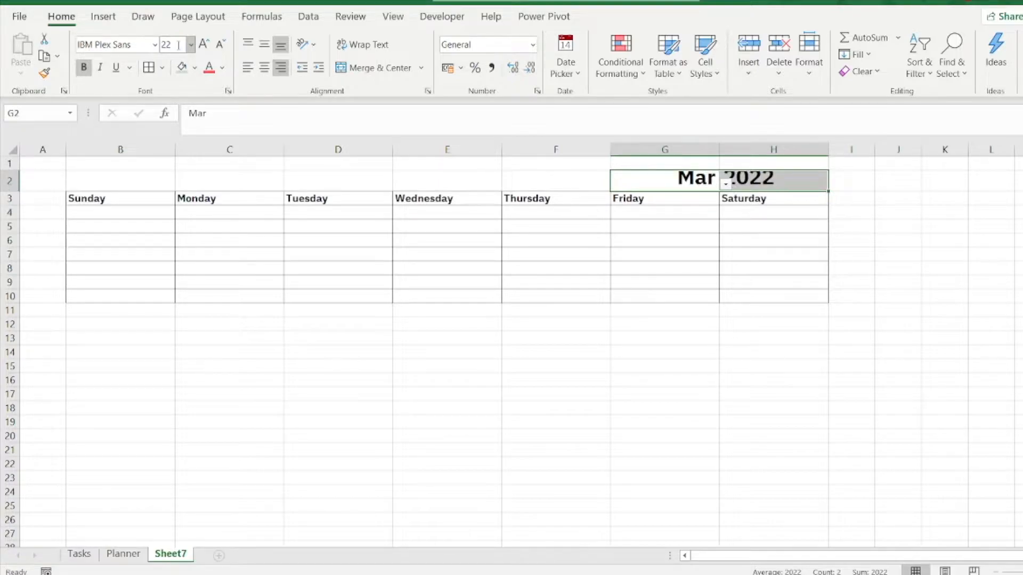
{"action": "left_click", "coordinate": [173, 44]}
{"action": "type", "text": "20"}
{"action": "key", "text": "Return"}
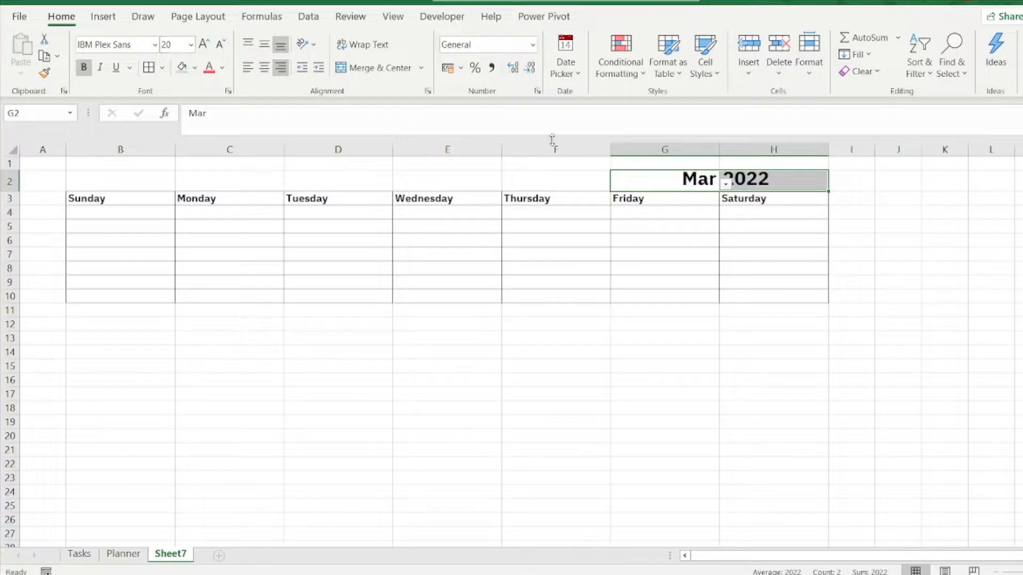
{"action": "left_click", "coordinate": [912, 301]}
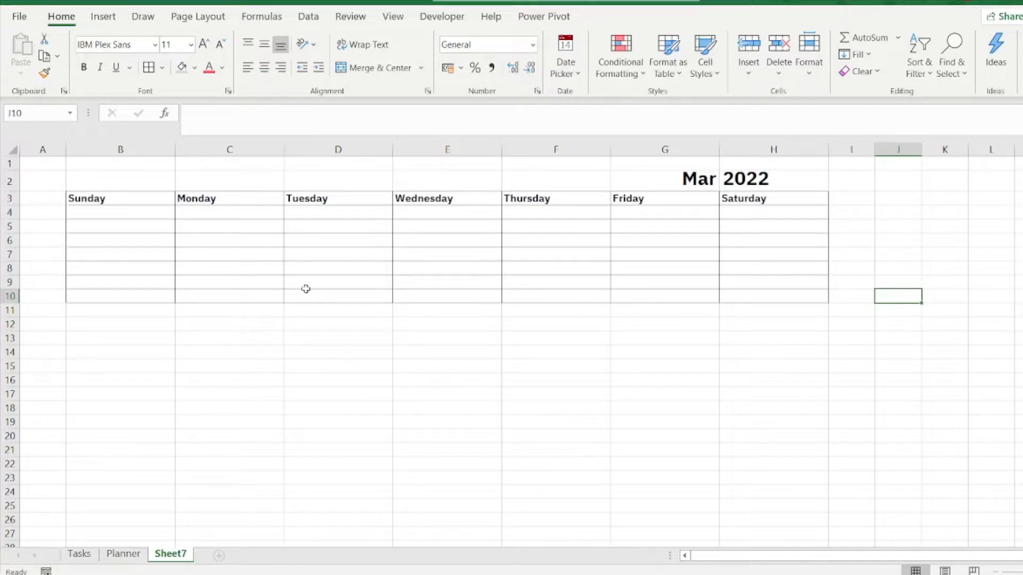
Step: Enter the formula =MONTH(G2) in B4, the first cell under Sunday
{"action": "left_click", "coordinate": [124, 212]}
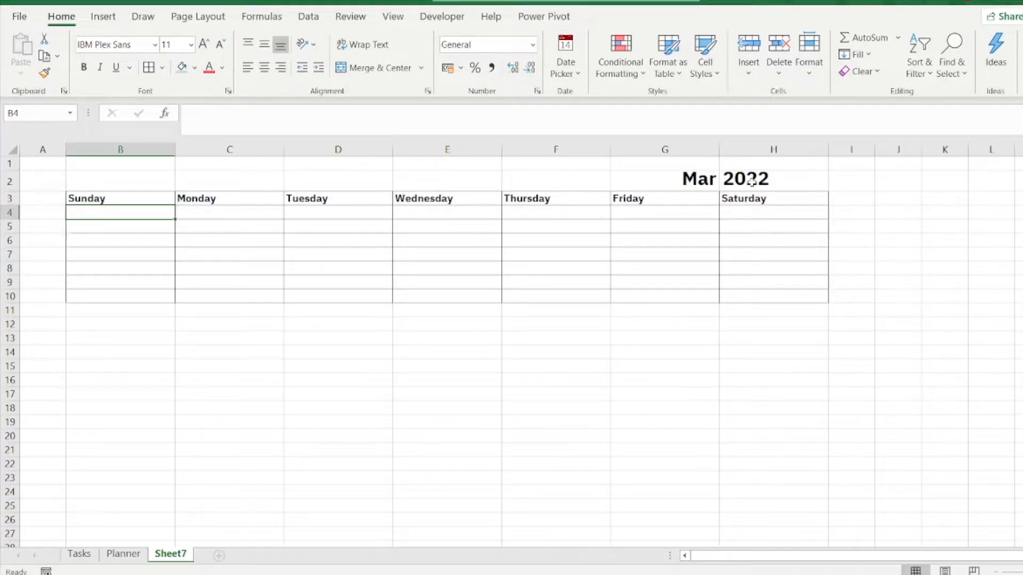
{"action": "left_click", "coordinate": [703, 182]}
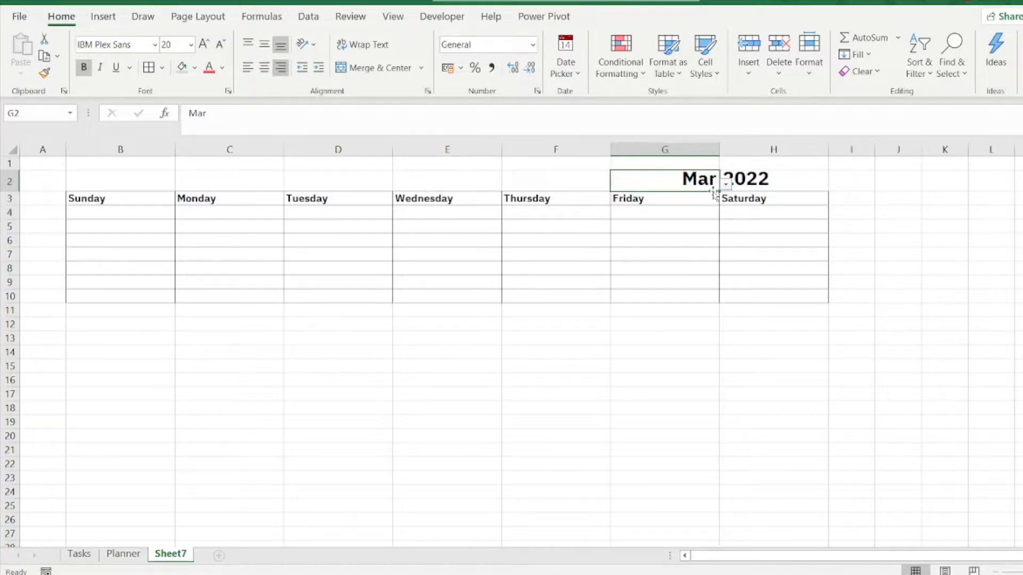
{"action": "left_click", "coordinate": [153, 217]}
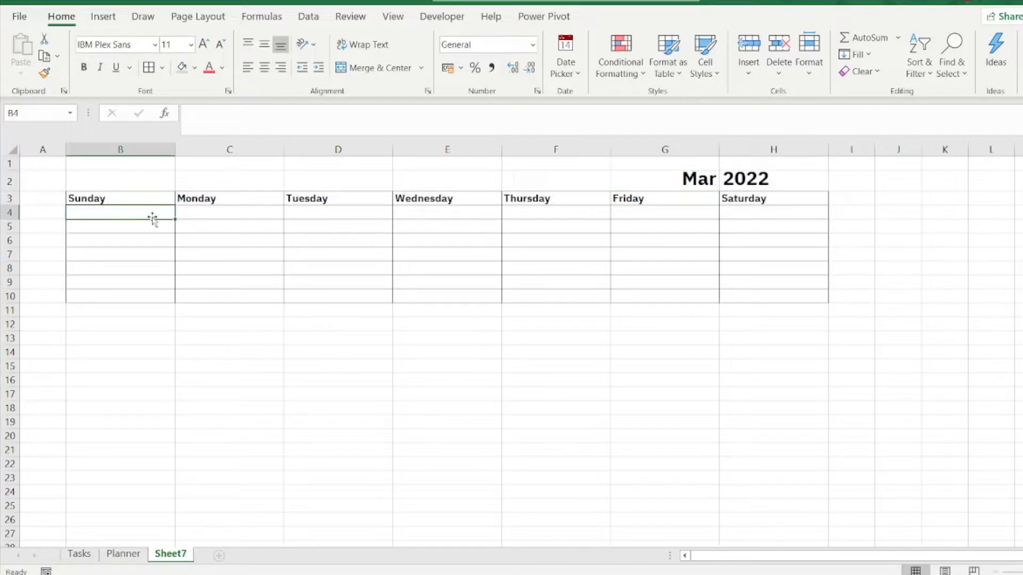
{"action": "type", "text": "=month"}
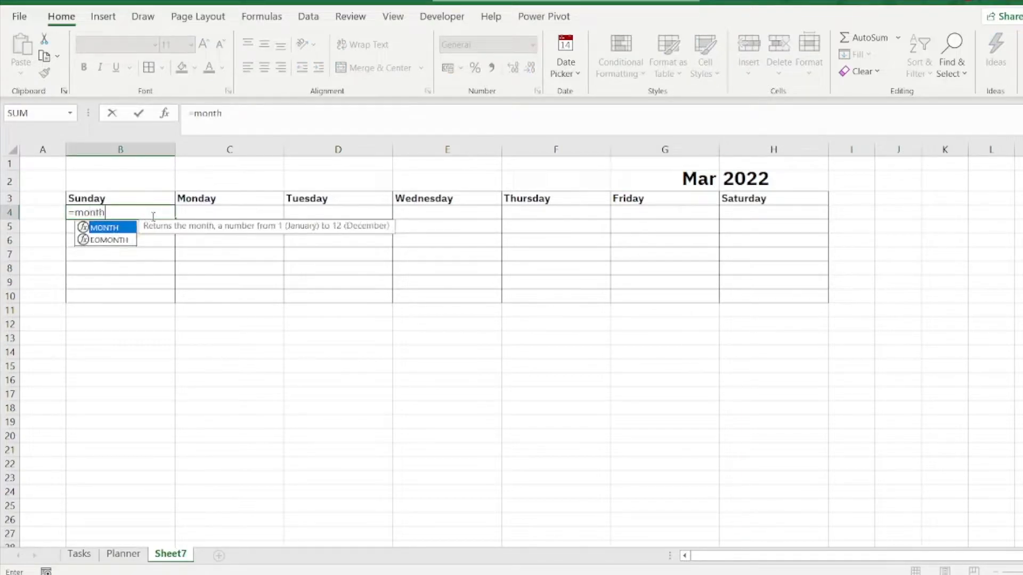
{"action": "type", "text": "("}
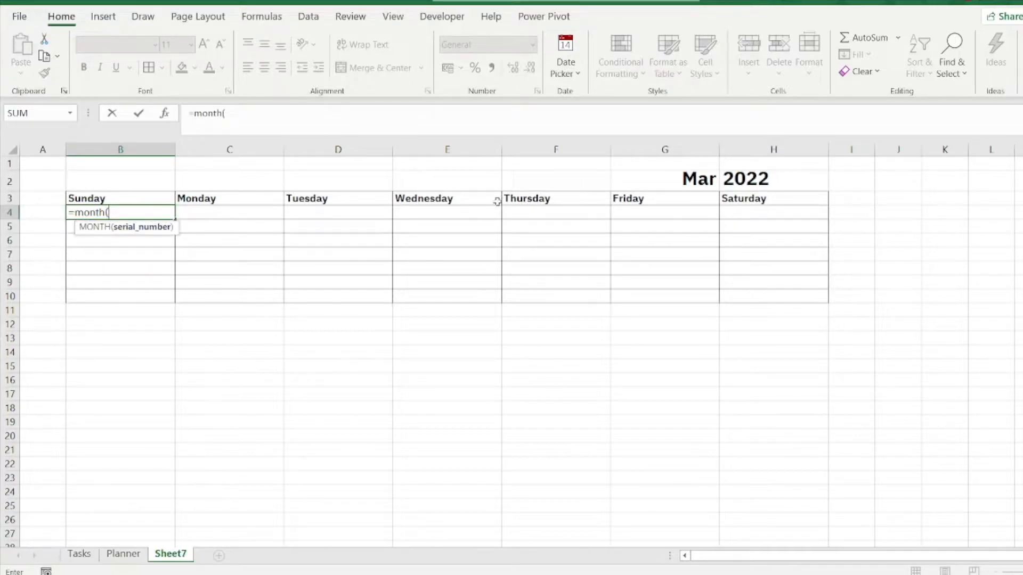
{"action": "left_click", "coordinate": [692, 180]}
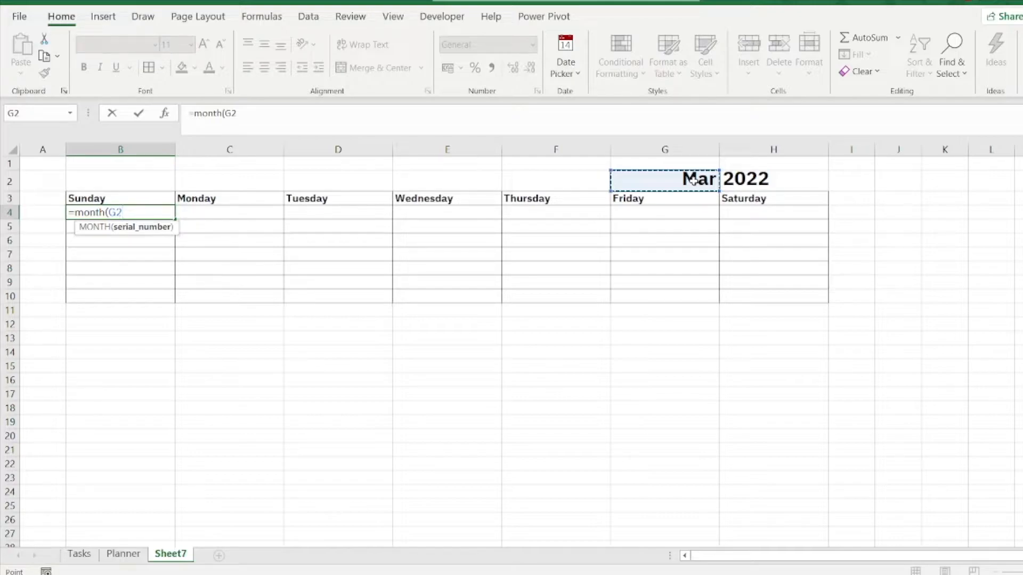
{"action": "type", "text": ")"}
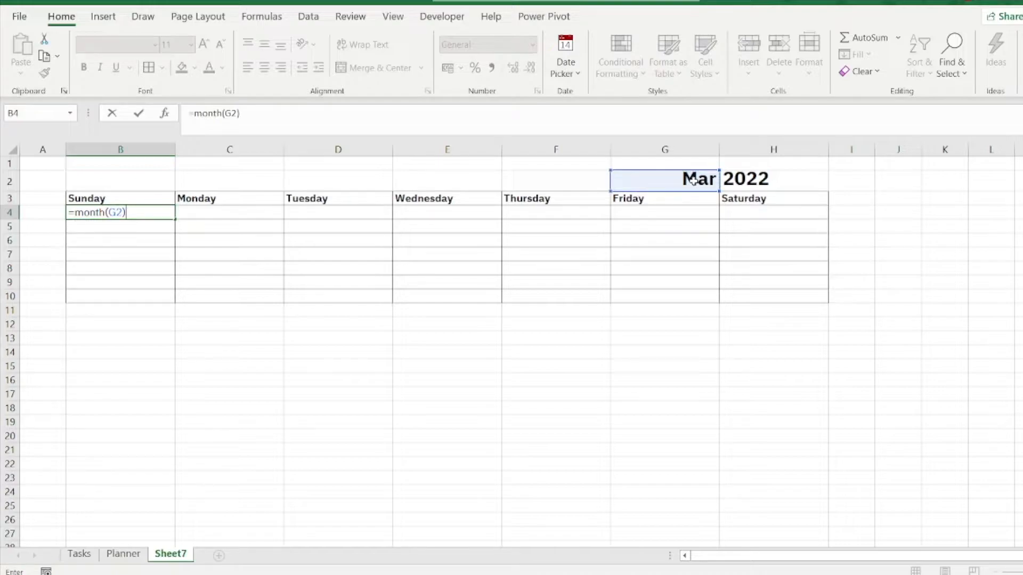
{"action": "key", "text": "Return"}
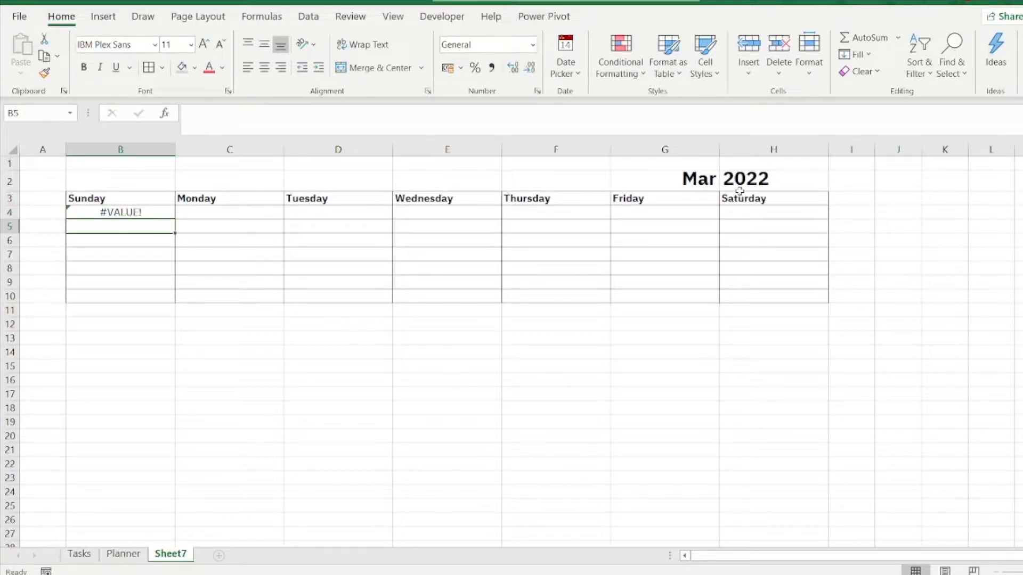
Step: Change the formula in B4 to =MONTH(G2&1) so the month name is read as a date
{"action": "left_click", "coordinate": [149, 211]}
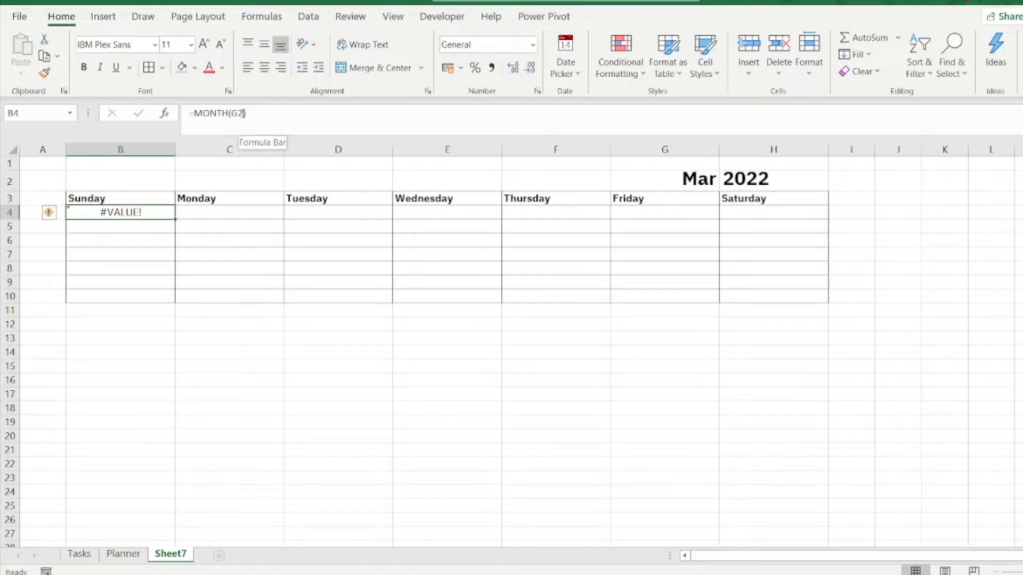
{"action": "left_click", "coordinate": [247, 123]}
{"action": "type", "text": "&1"}
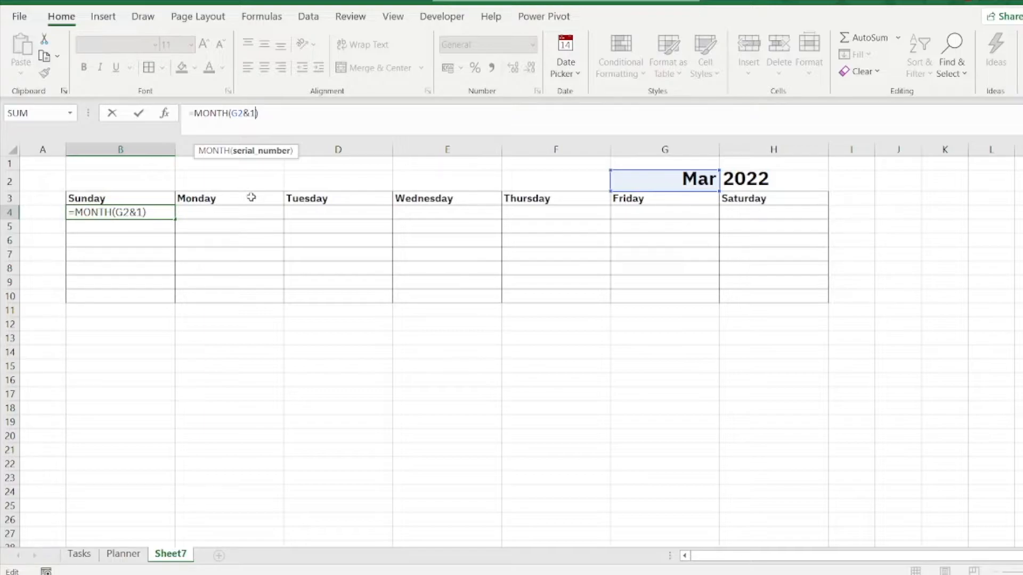
{"action": "key", "text": "Return"}
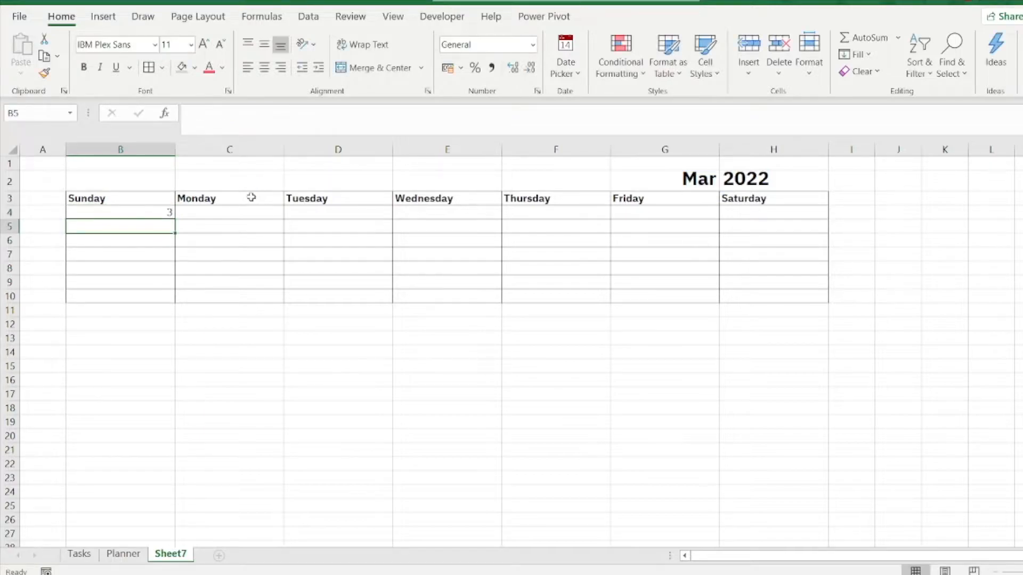
Step: Wrap the month formula in B4 in a DATE function for the first of the selected month: =DATE(H2,MONTH(G2&1),1)
{"action": "left_click", "coordinate": [138, 213]}
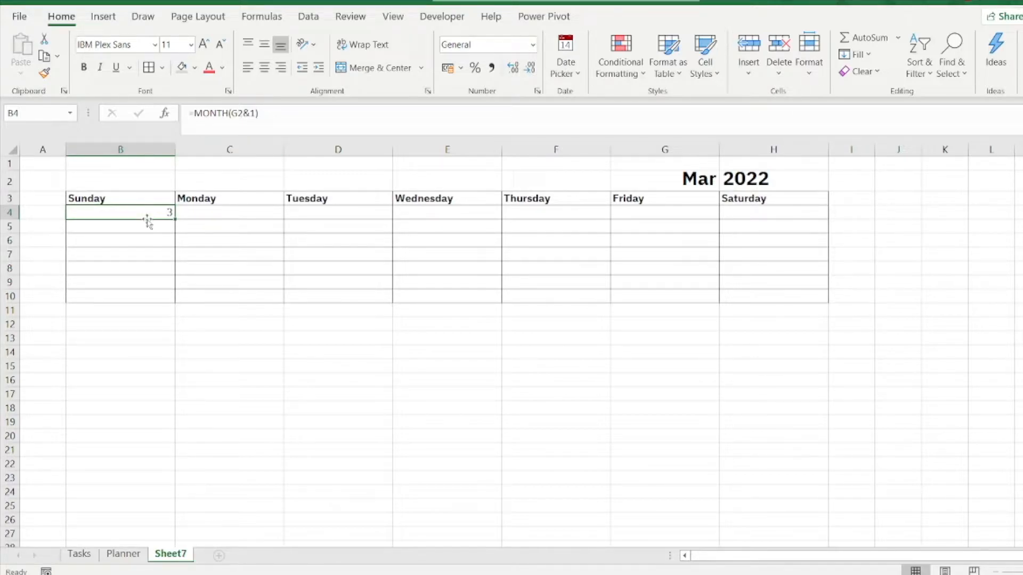
{"action": "left_click", "coordinate": [203, 130]}
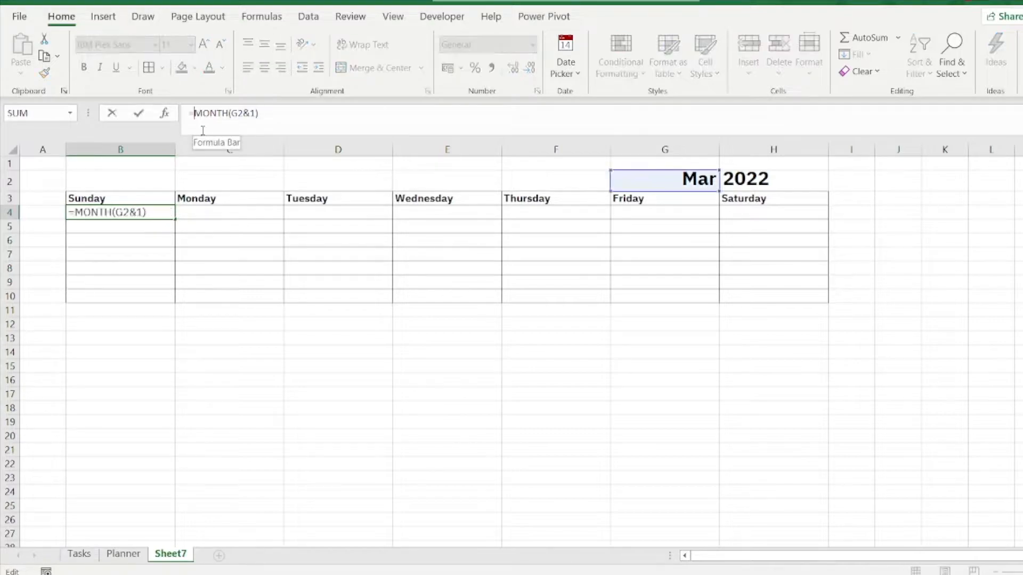
{"action": "type", "text": "Date"}
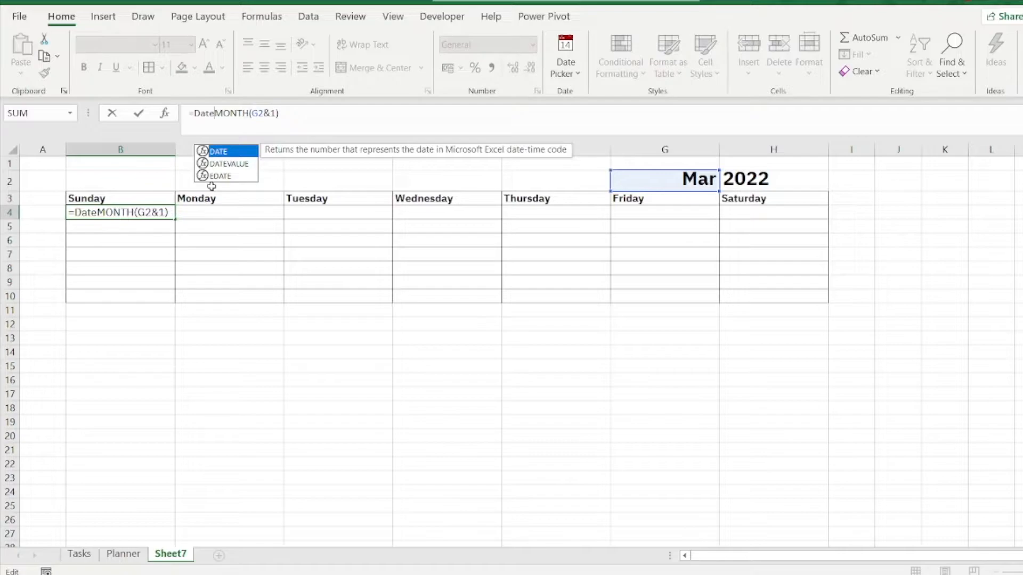
{"action": "type", "text": "("}
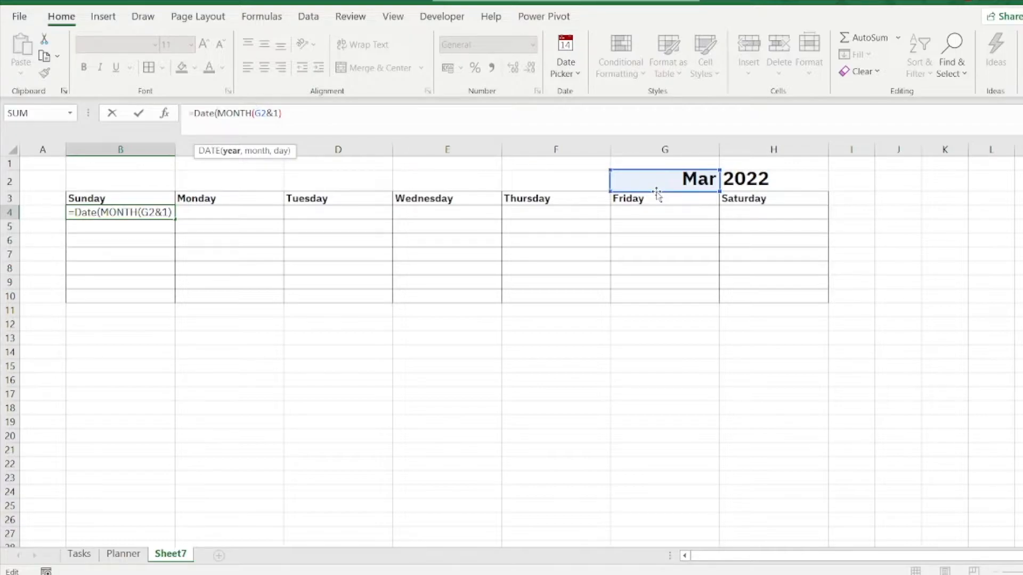
{"action": "left_click", "coordinate": [764, 179]}
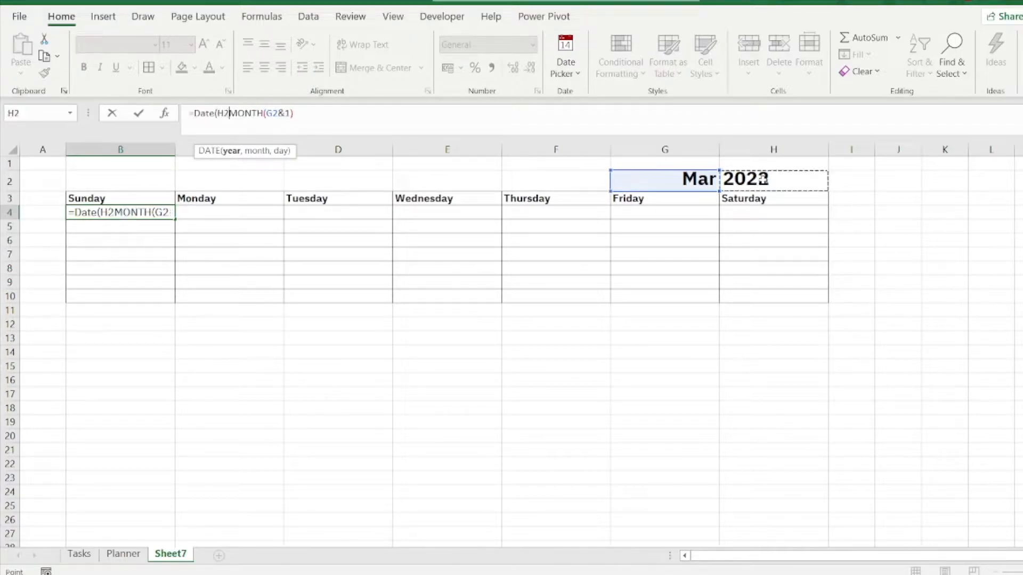
{"action": "type", "text": ","}
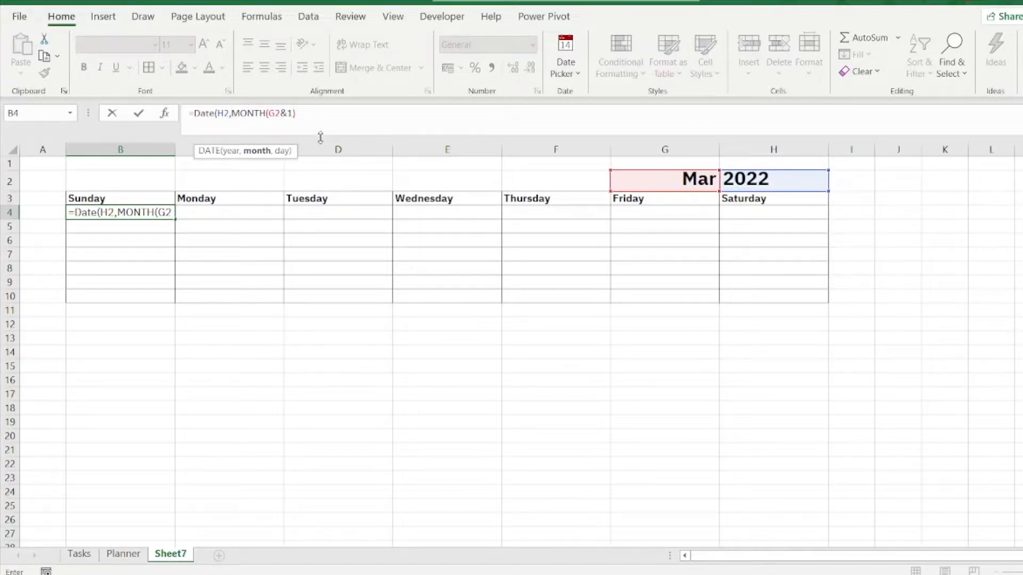
{"action": "left_click", "coordinate": [309, 113]}
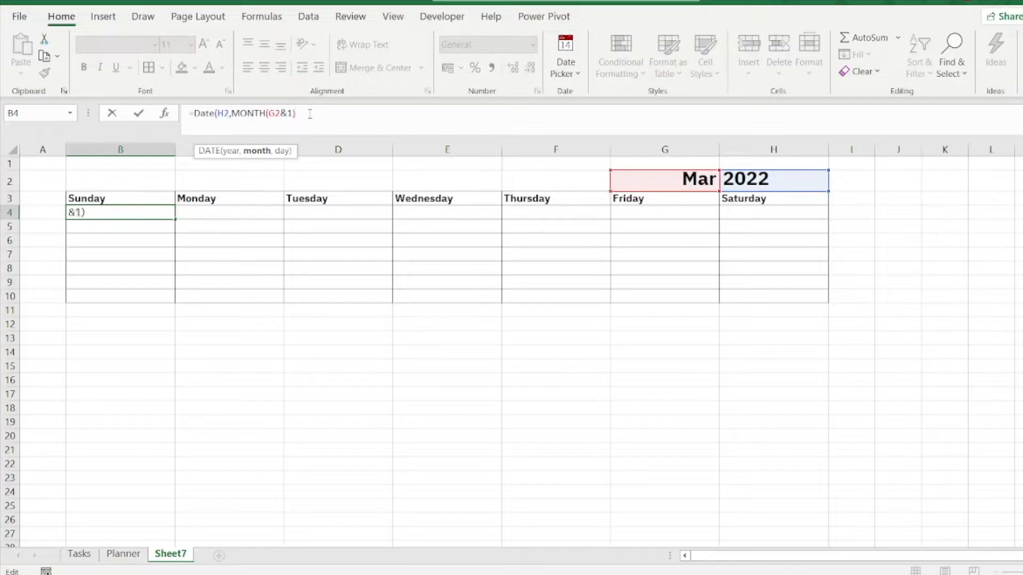
{"action": "type", "text": "."}
{"action": "key", "text": "BackSpace"}
{"action": "type", "text": ",1)"}
{"action": "key", "text": "Return"}
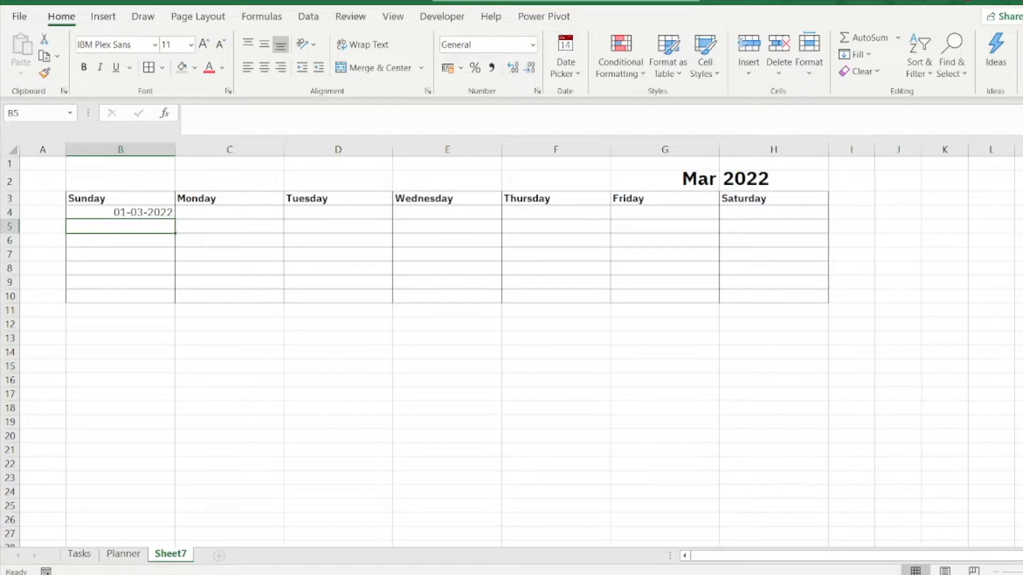
Step: Check in the system calendar on which weekday March 2022 begins
{"action": "key", "text": "alt+Tab"}
{"action": "key", "text": "super+alt+d"}
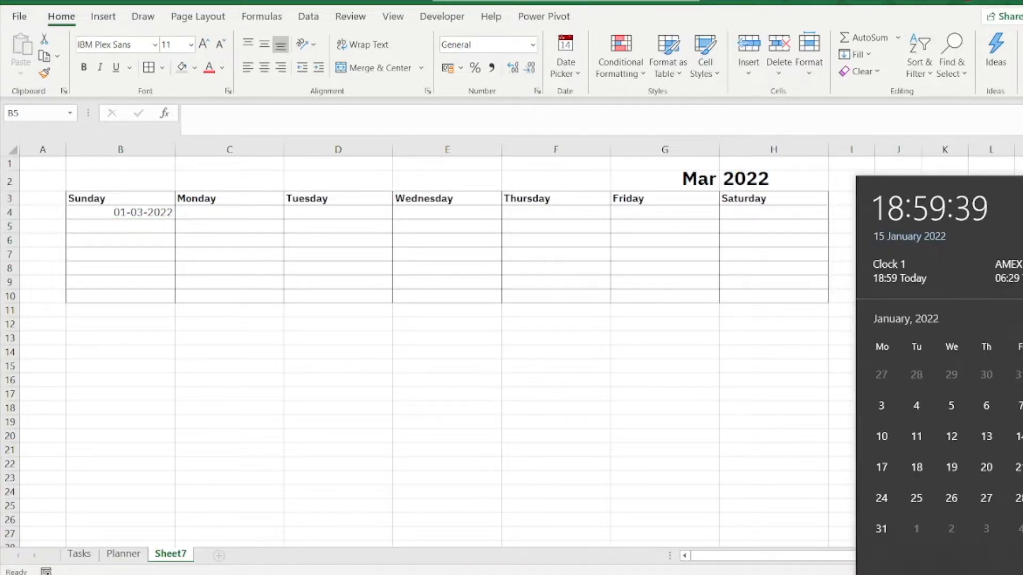
{"action": "scroll", "coordinate": [919, 392], "scroll_direction": "down", "scroll_amount": 2}
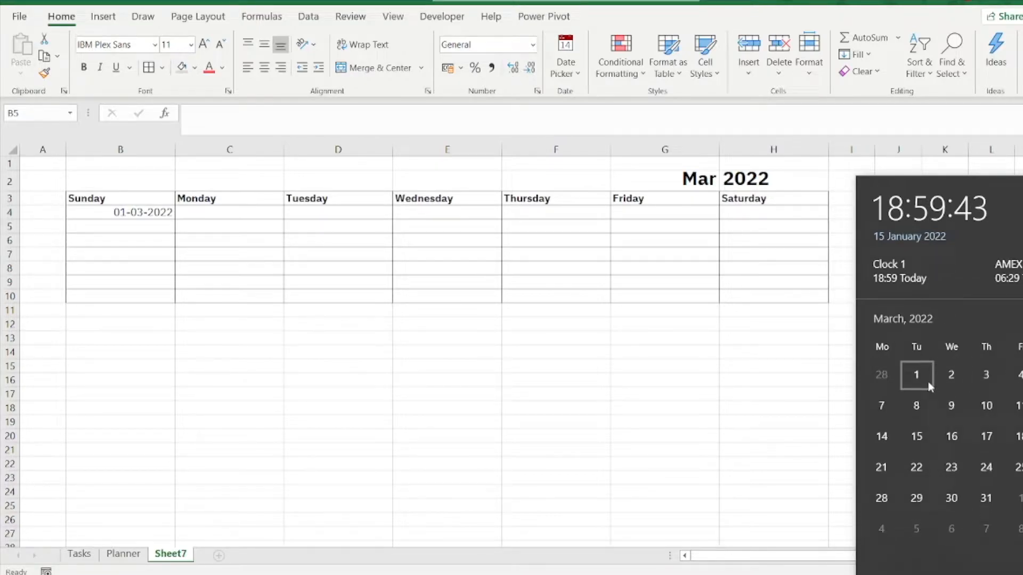
{"action": "left_click", "coordinate": [239, 348]}
Step: Change the formula in B4 to =WEEKDAY(DATE(H2,MONTH(G2&1),1),1) and set the cell's number format to General
{"action": "left_click", "coordinate": [151, 215]}
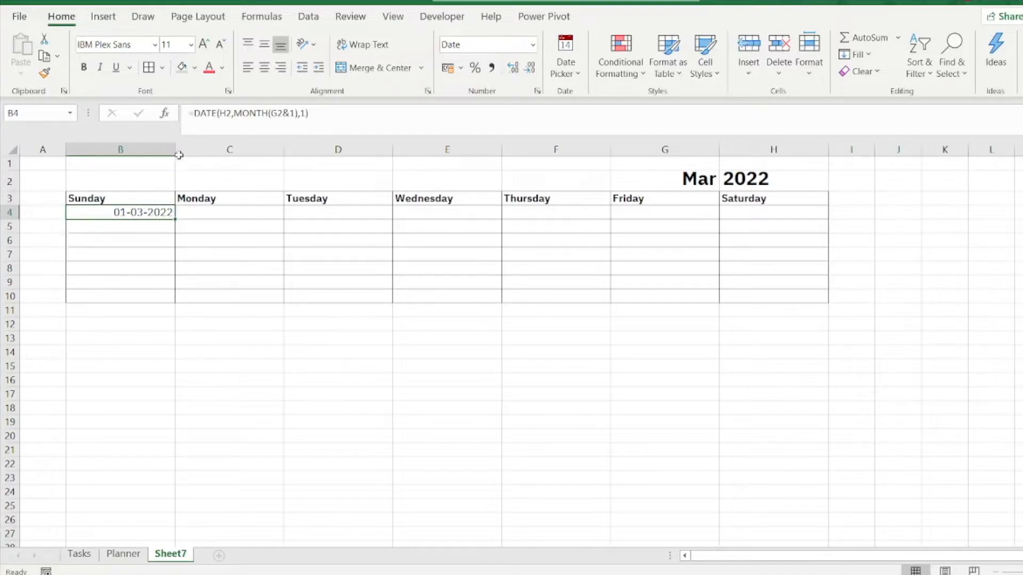
{"action": "left_click", "coordinate": [193, 114]}
{"action": "type", "text": "w"}
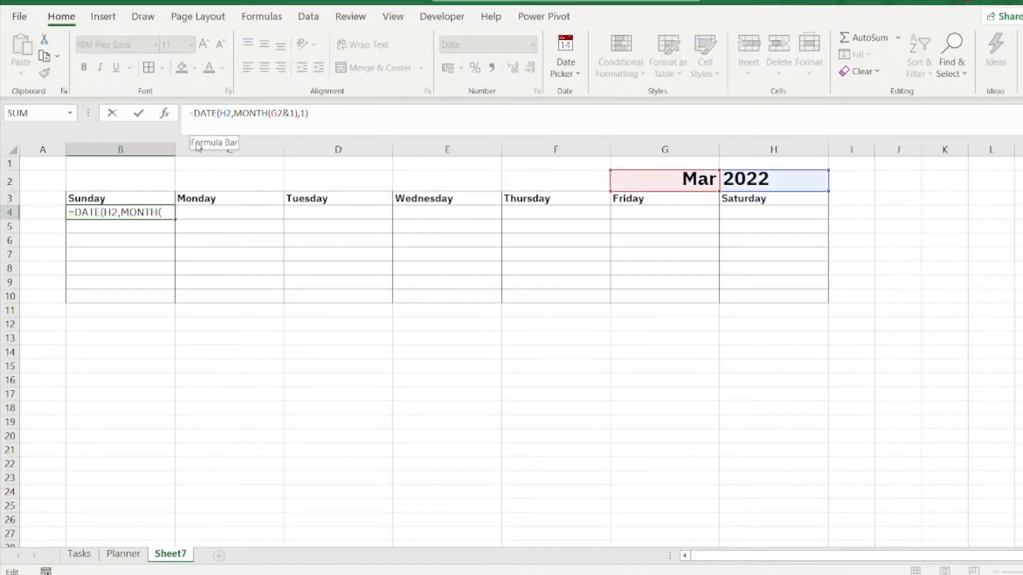
{"action": "type", "text": "eekday"}
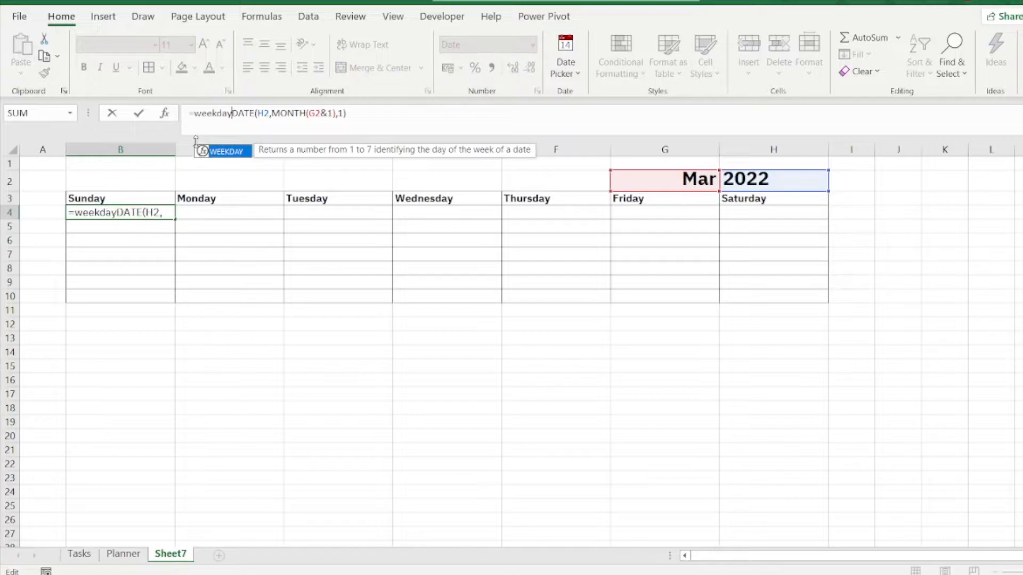
{"action": "type", "text": "("}
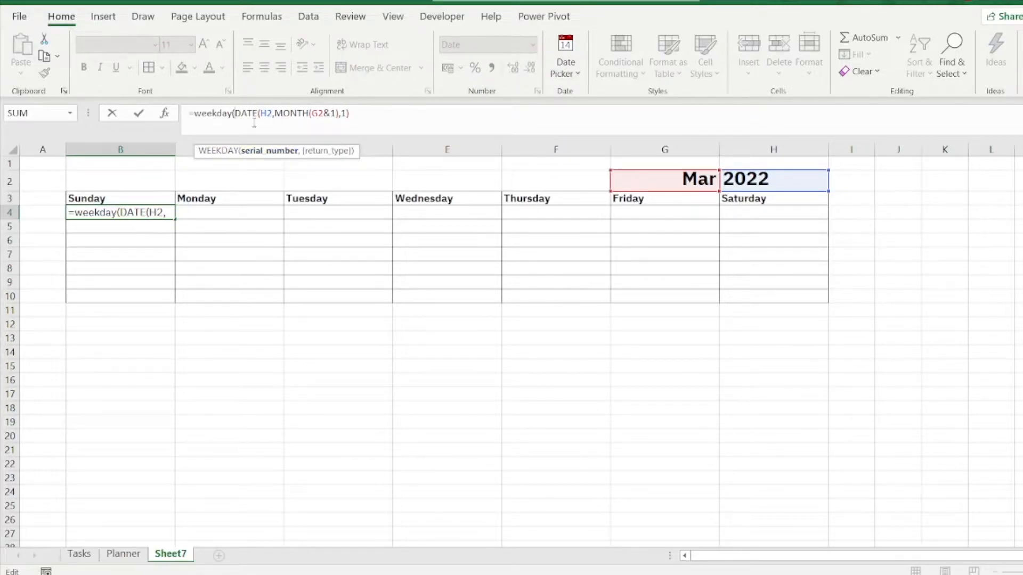
{"action": "left_click", "coordinate": [368, 110]}
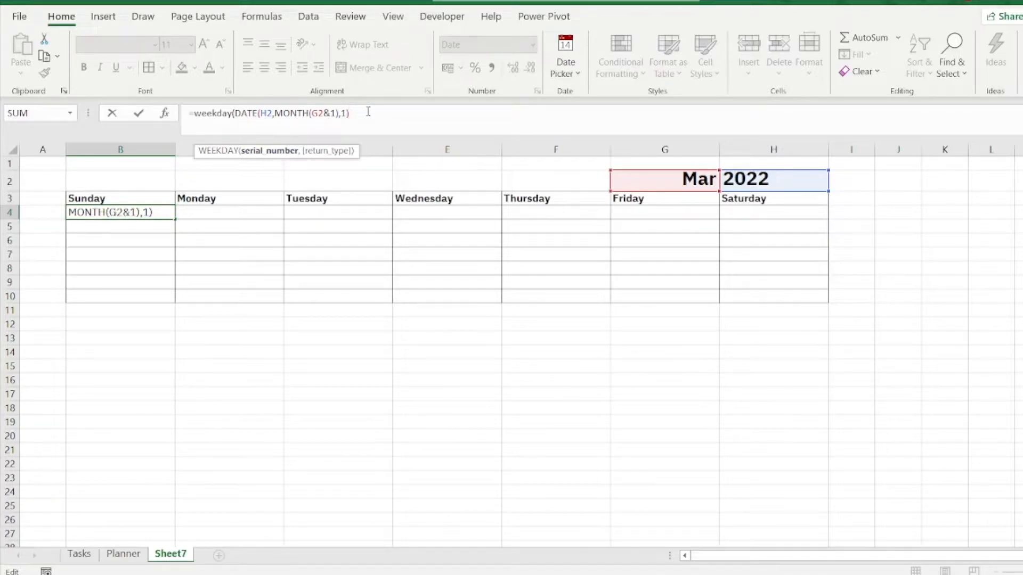
{"action": "type", "text": ",1"}
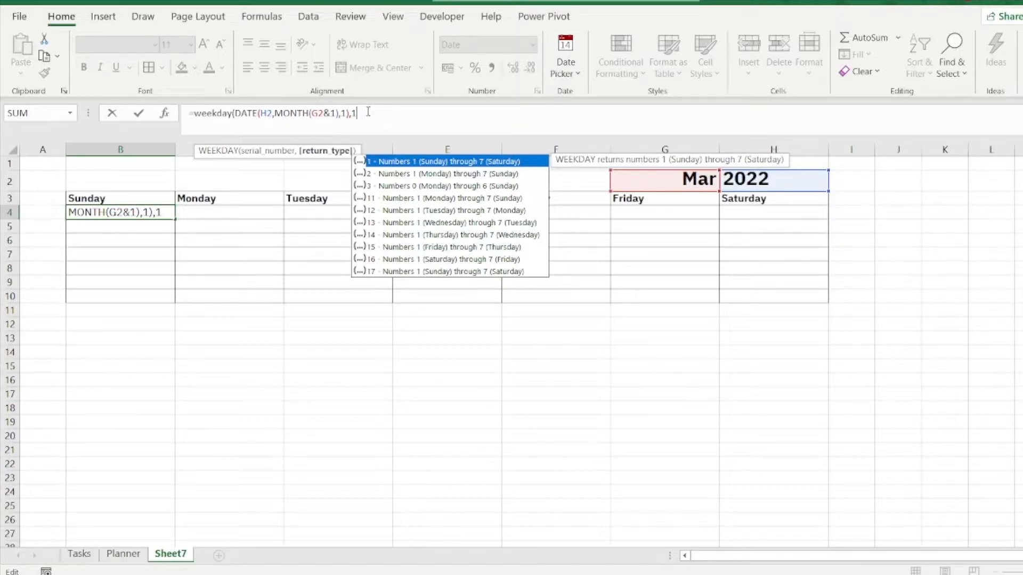
{"action": "type", "text": ")"}
{"action": "key", "text": "Return"}
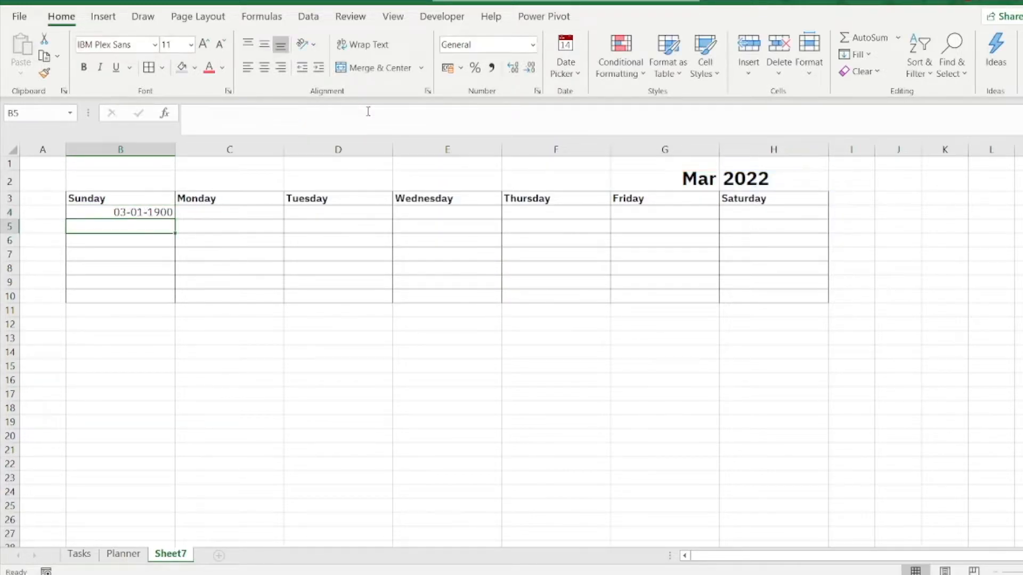
{"action": "left_click", "coordinate": [159, 213]}
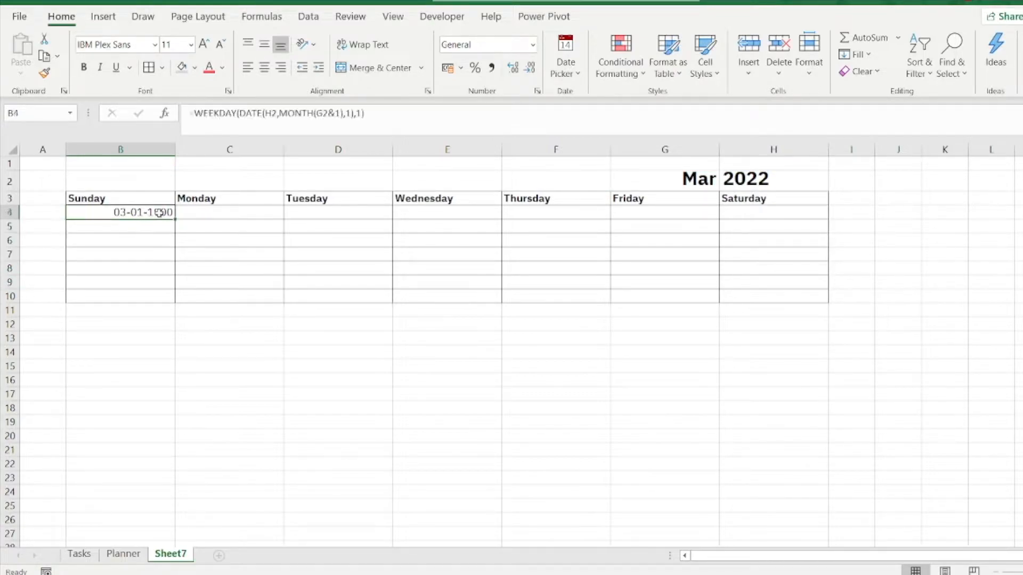
{"action": "left_click", "coordinate": [533, 47]}
{"action": "left_click", "coordinate": [479, 64]}
Step: Extend B4 to return the Sunday starting the month's first week: =DATE(H2,MONTH(G2&1),1)-WEEKDAY(DATE(H2,MONTH(G2&1),1),1)+1
{"action": "double_click", "coordinate": [250, 114]}
{"action": "left_click_drag", "start_coordinate": [266, 113], "coordinate": [354, 114]}
{"action": "key", "text": "ctrl+c"}
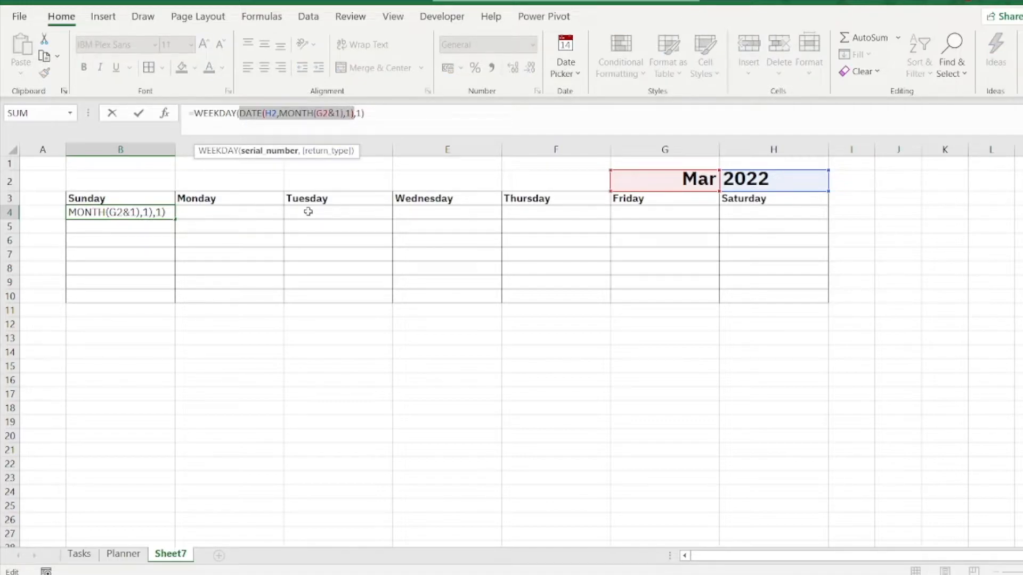
{"action": "left_click", "coordinate": [195, 113]}
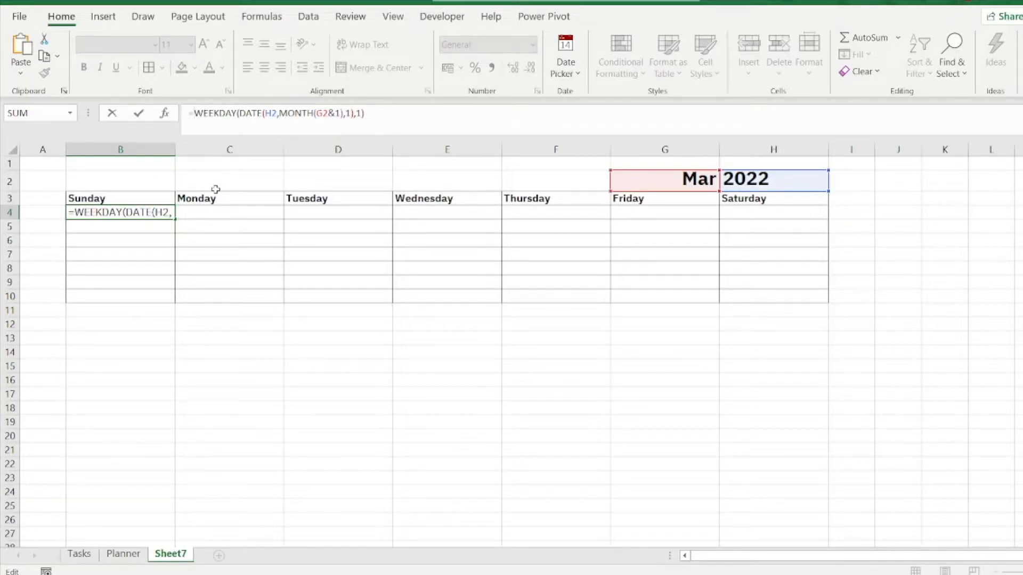
{"action": "key", "text": "ctrl+v"}
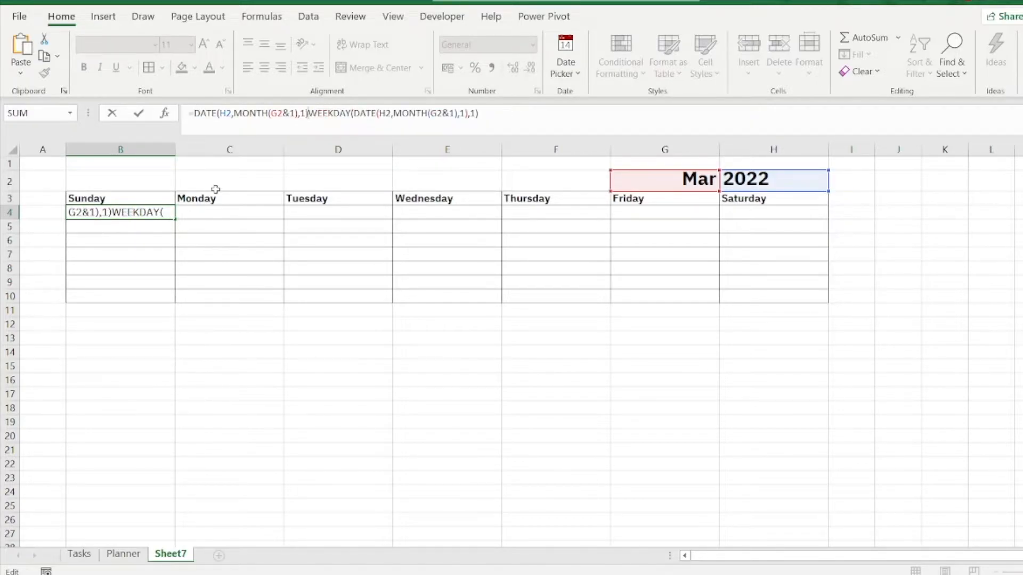
{"action": "type", "text": "-"}
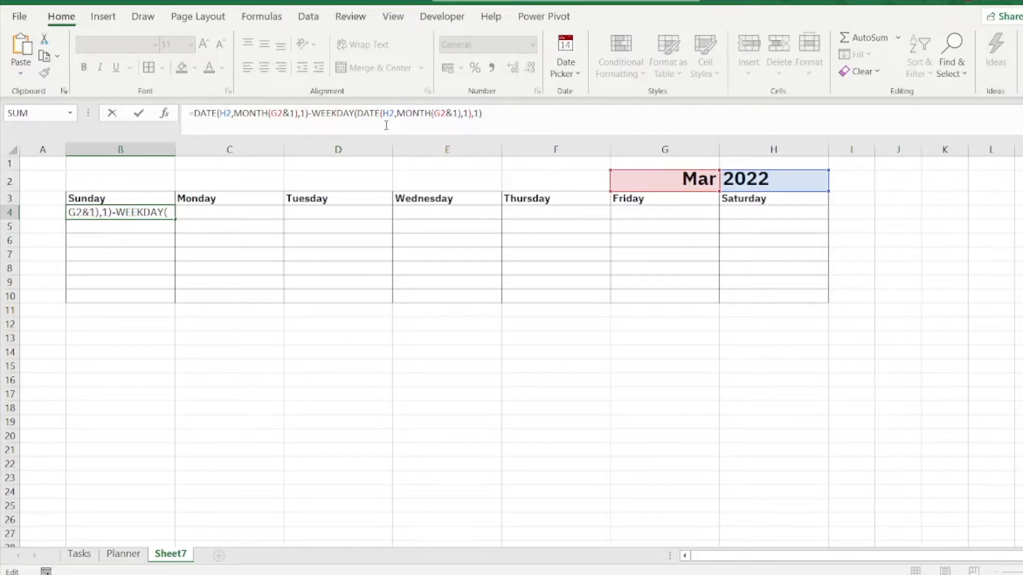
{"action": "left_click", "coordinate": [503, 114]}
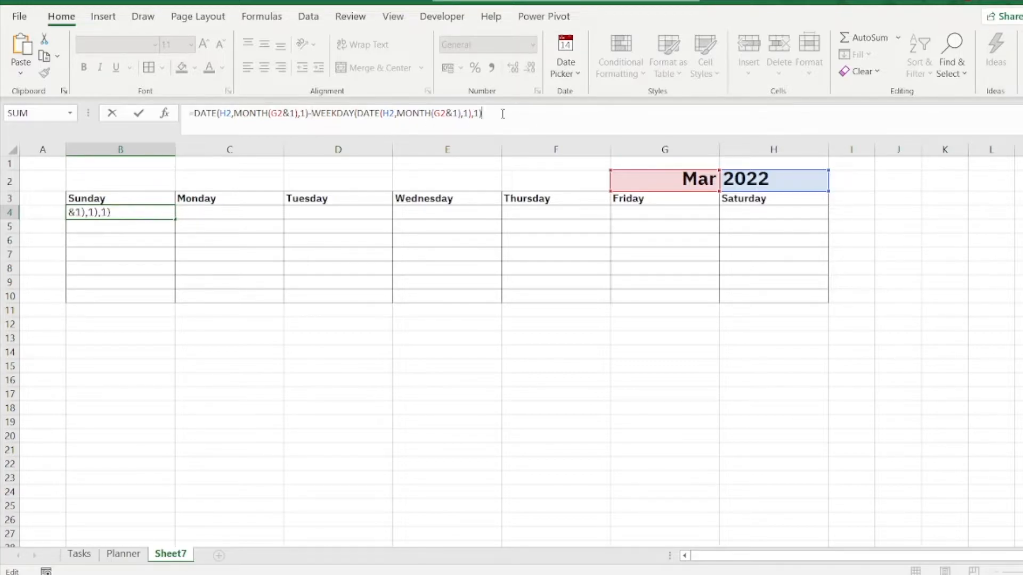
{"action": "type", "text": "+1"}
{"action": "key", "text": "Return"}
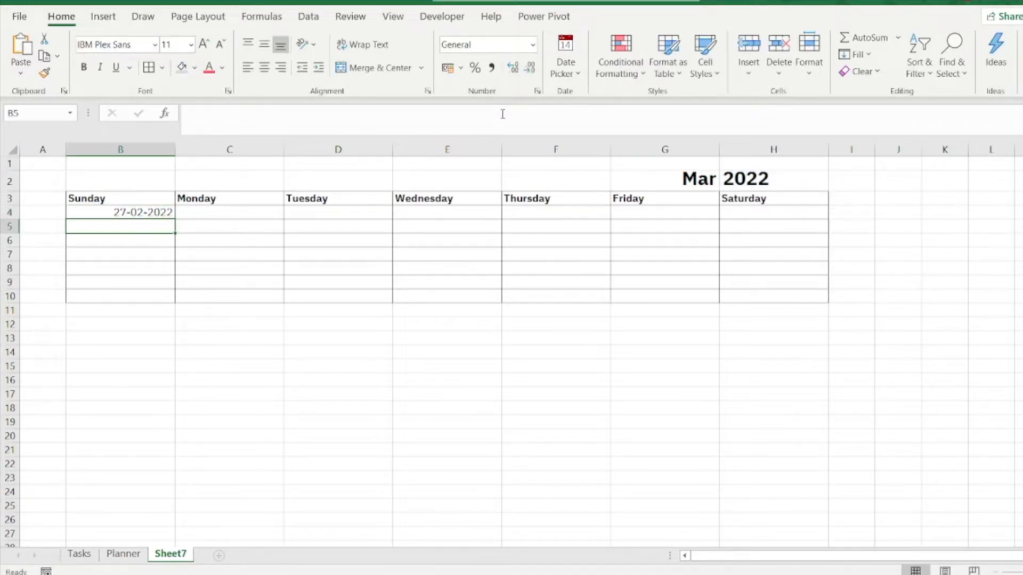
{"action": "left_click", "coordinate": [165, 212]}
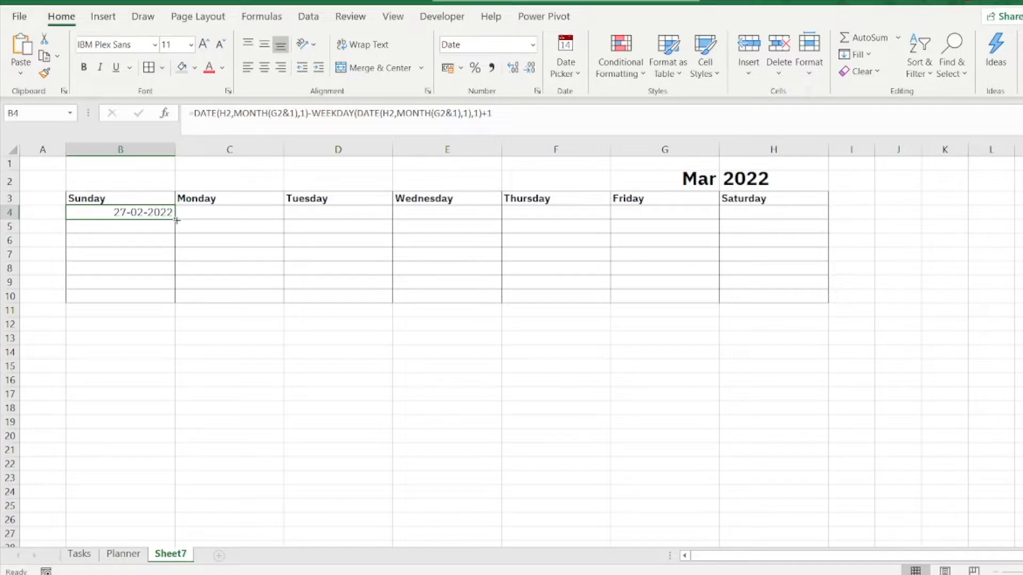
Step: Enter =B4+1 in C4 under Monday and fill the formula across the first week to H4
{"action": "left_click", "coordinate": [206, 215]}
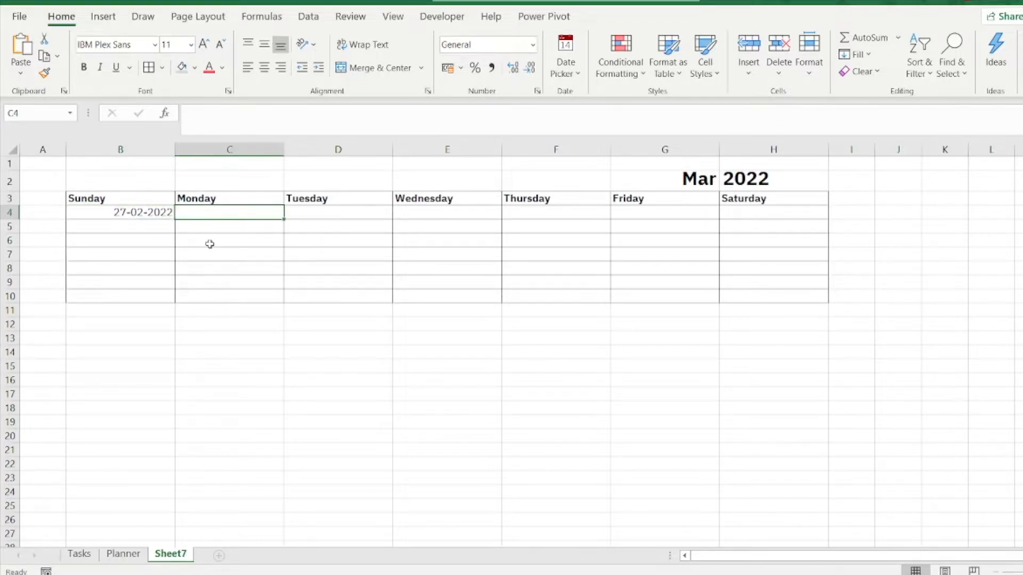
{"action": "type", "text": "="}
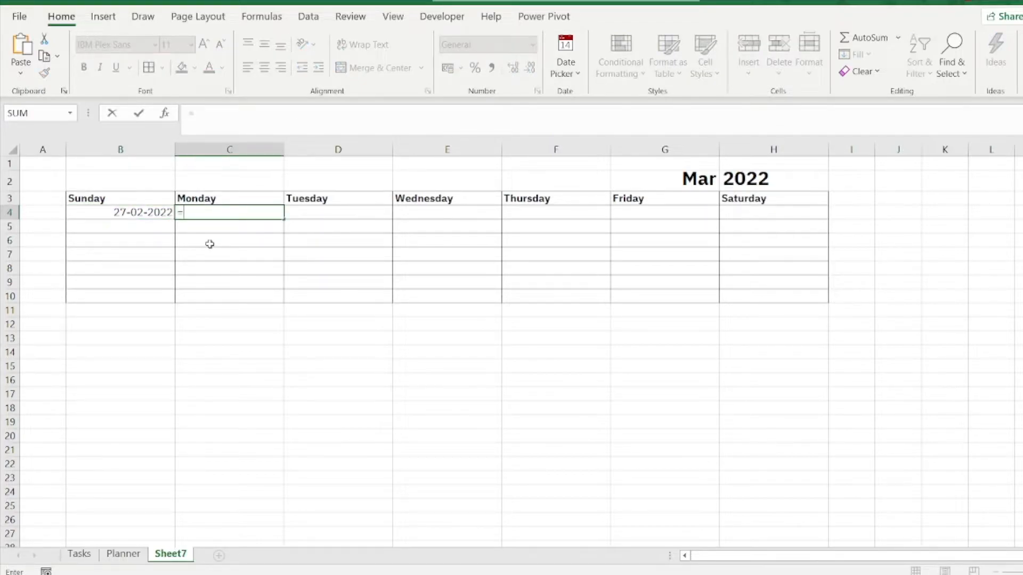
{"action": "left_click", "coordinate": [130, 212]}
{"action": "type", "text": "+1"}
{"action": "key", "text": "Return"}
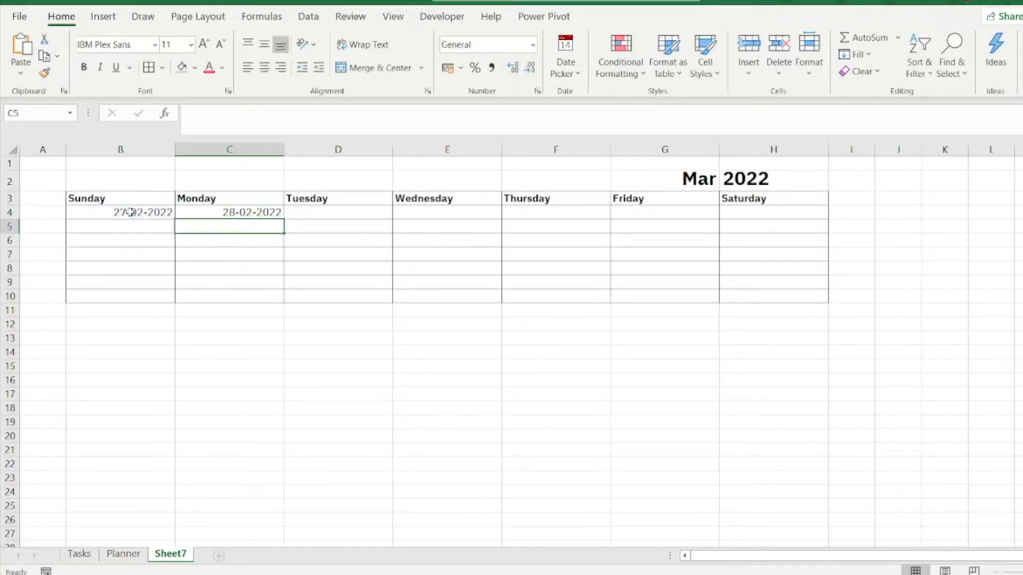
{"action": "left_click", "coordinate": [275, 214]}
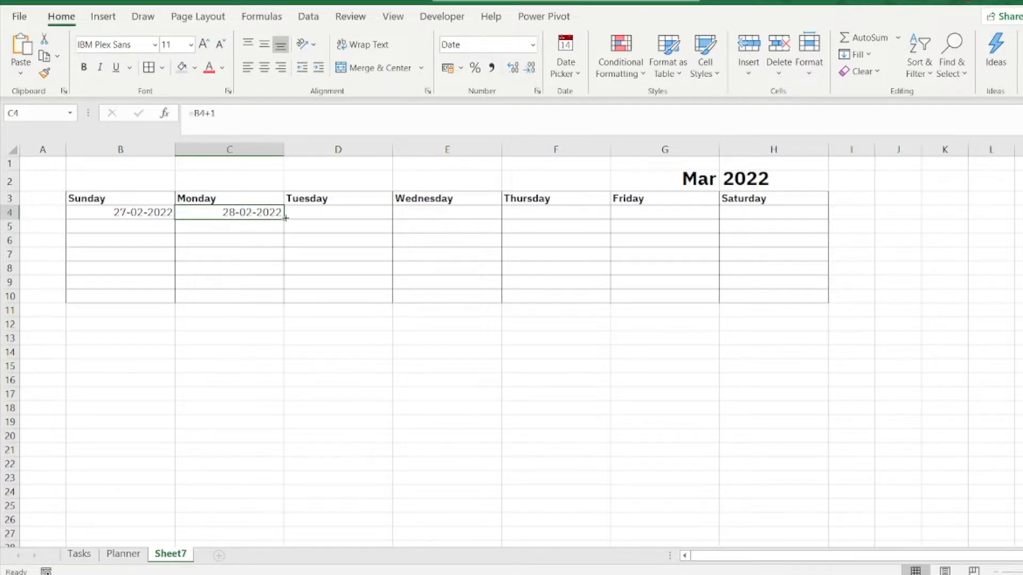
{"action": "left_click_drag", "start_coordinate": [286, 218], "coordinate": [794, 224]}
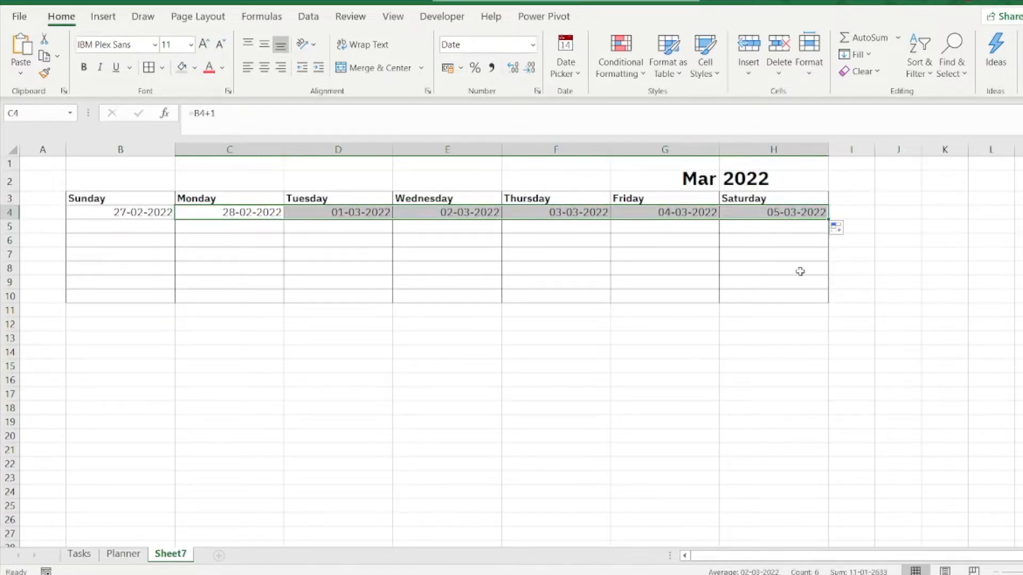
Step: Enter the formula =B4+7 in B5 for the Sunday of the second week
{"action": "left_click", "coordinate": [108, 231]}
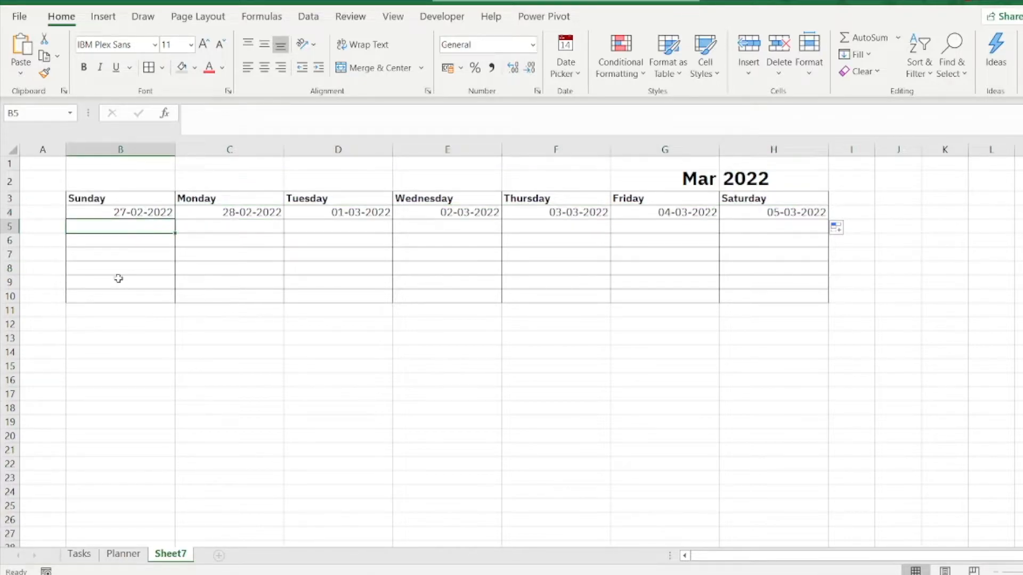
{"action": "type", "text": "="}
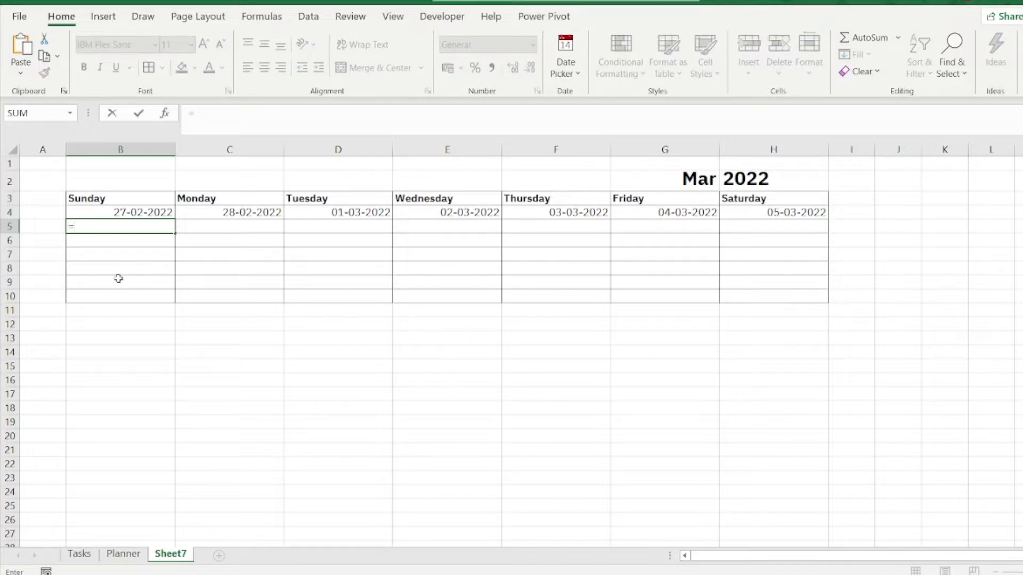
{"action": "left_click", "coordinate": [118, 213]}
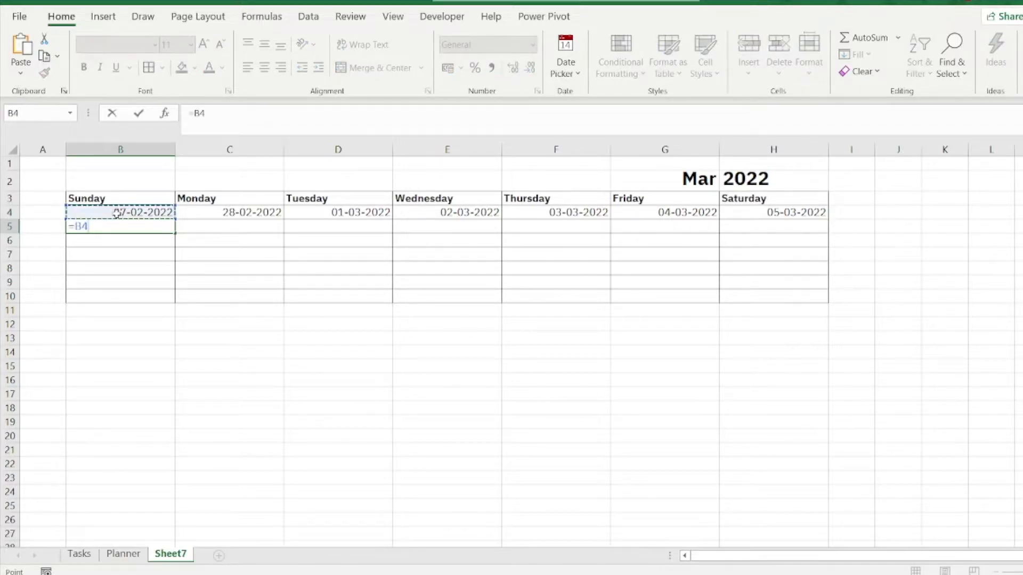
{"action": "type", "text": "+7"}
{"action": "key", "text": "ctrl+Return"}
Step: Fill the B5 formula across to H5 and down through row 9 for the remaining weeks
{"action": "left_click", "coordinate": [148, 238]}
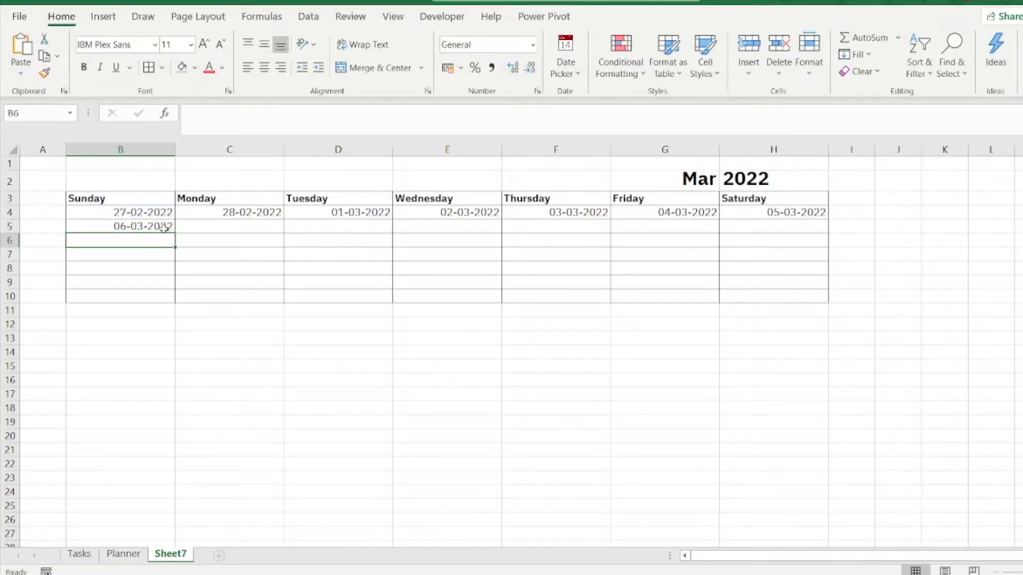
{"action": "left_click", "coordinate": [165, 227]}
{"action": "left_click_drag", "start_coordinate": [177, 234], "coordinate": [799, 248]}
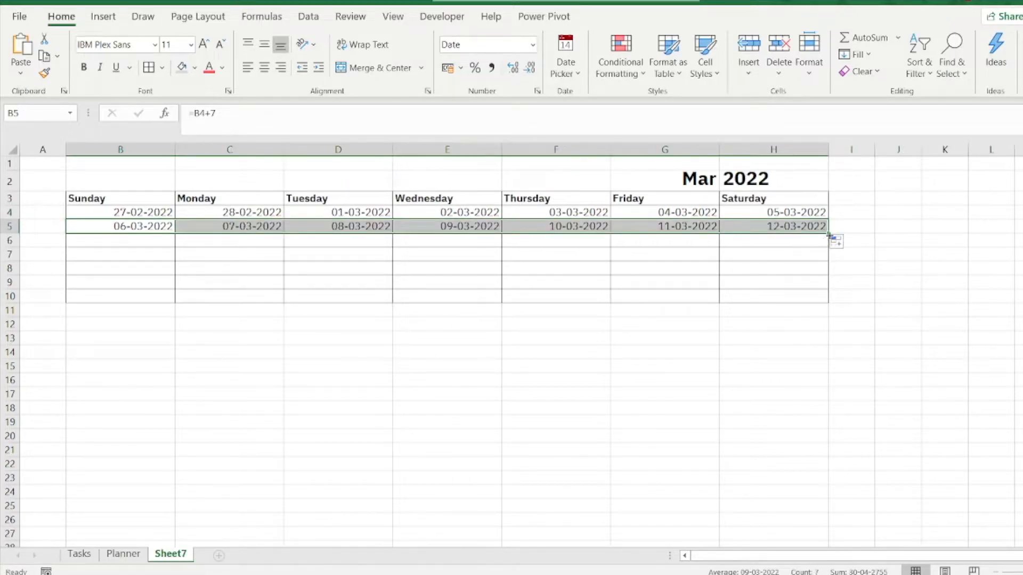
{"action": "left_click_drag", "start_coordinate": [826, 232], "coordinate": [829, 287]}
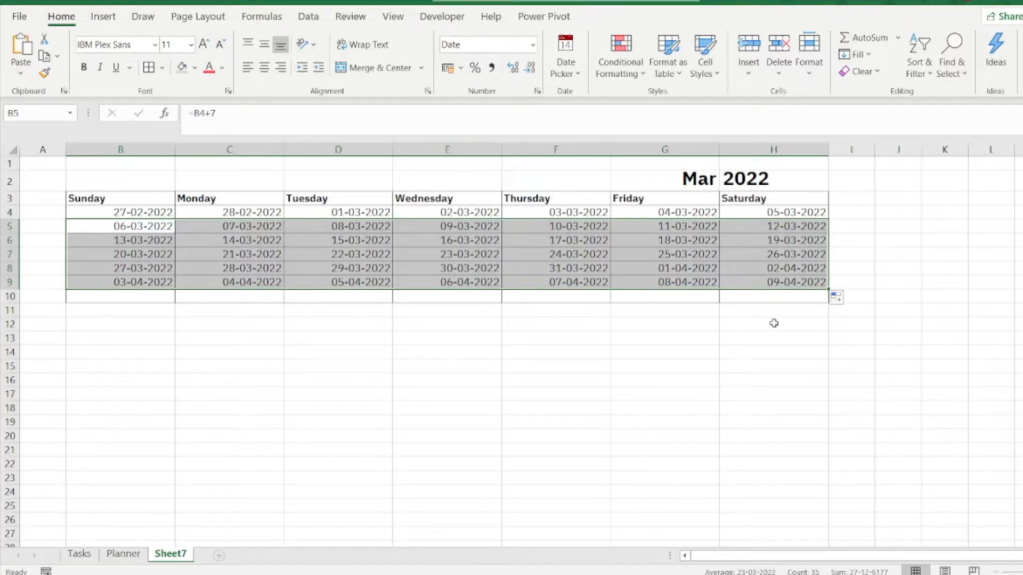
{"action": "left_click", "coordinate": [762, 356]}
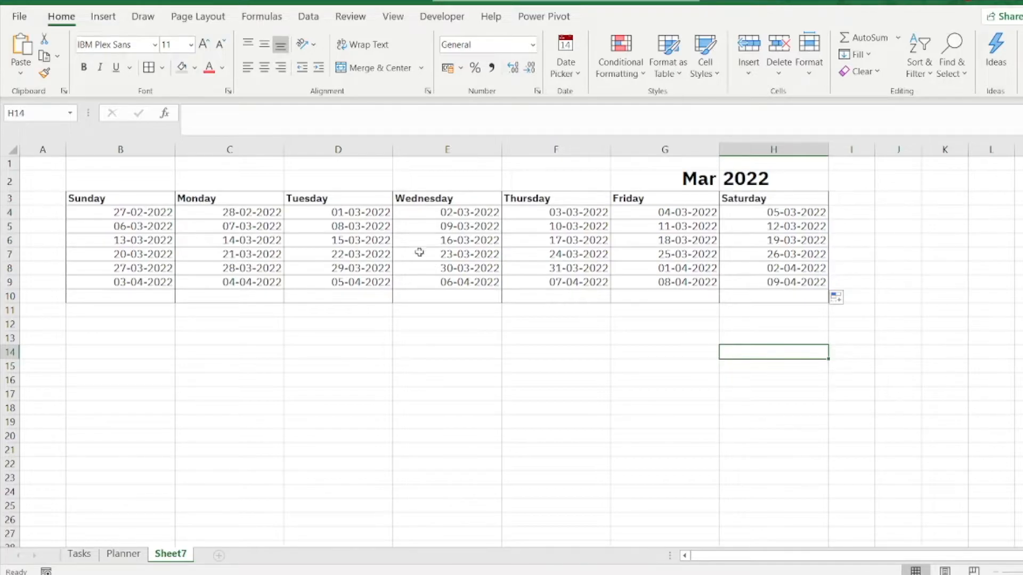
Step: Apply the custom number format dd to the calendar dates in B4:H9 so only the day shows
{"action": "left_click_drag", "start_coordinate": [132, 212], "coordinate": [780, 283]}
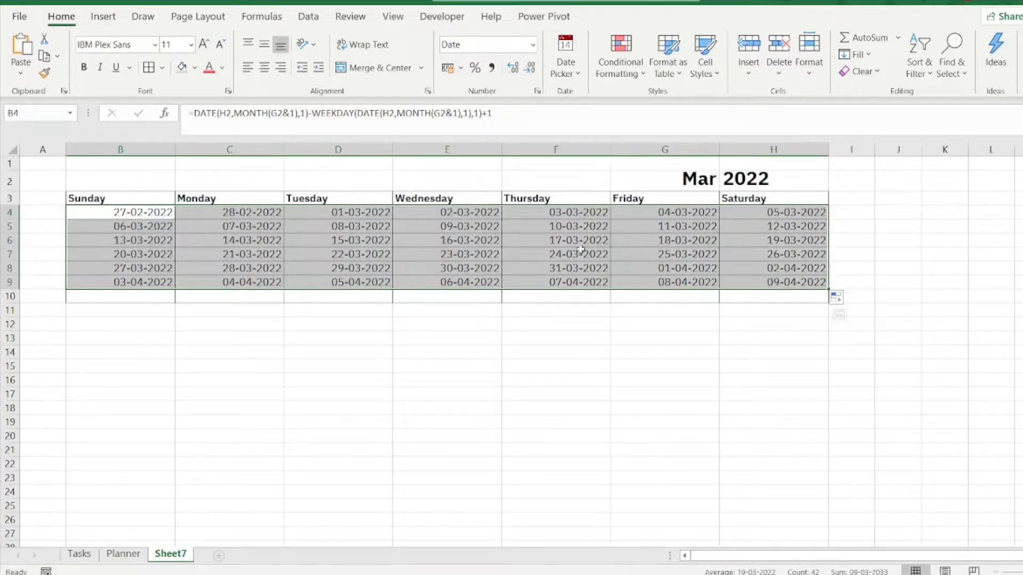
{"action": "right_click", "coordinate": [521, 265]}
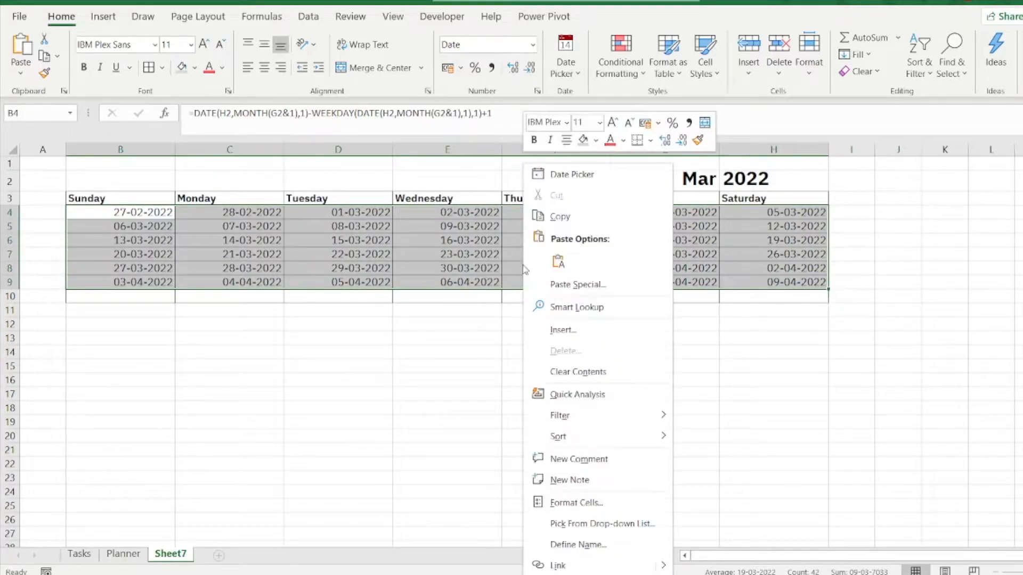
{"action": "left_click", "coordinate": [558, 503]}
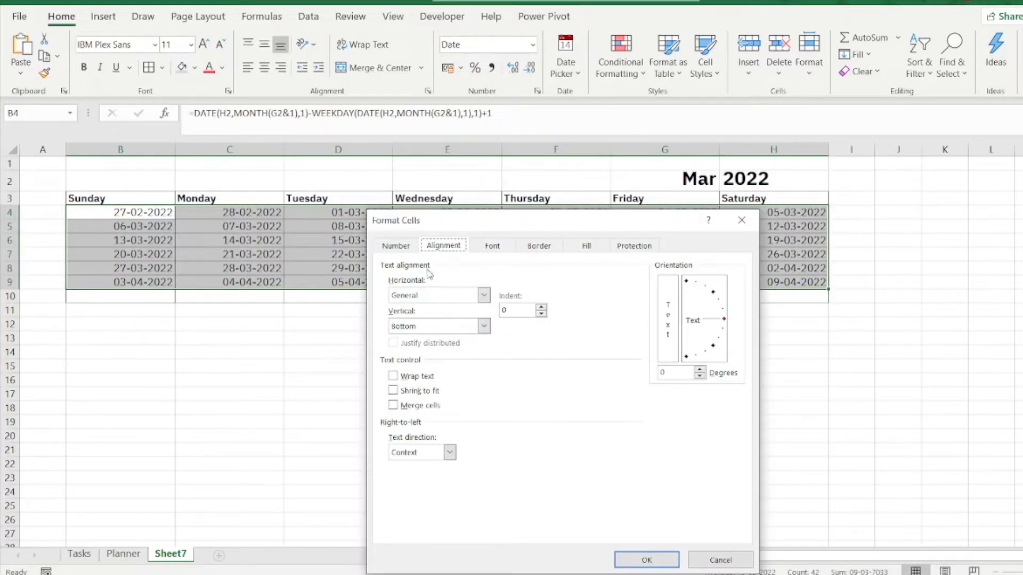
{"action": "left_click", "coordinate": [398, 245]}
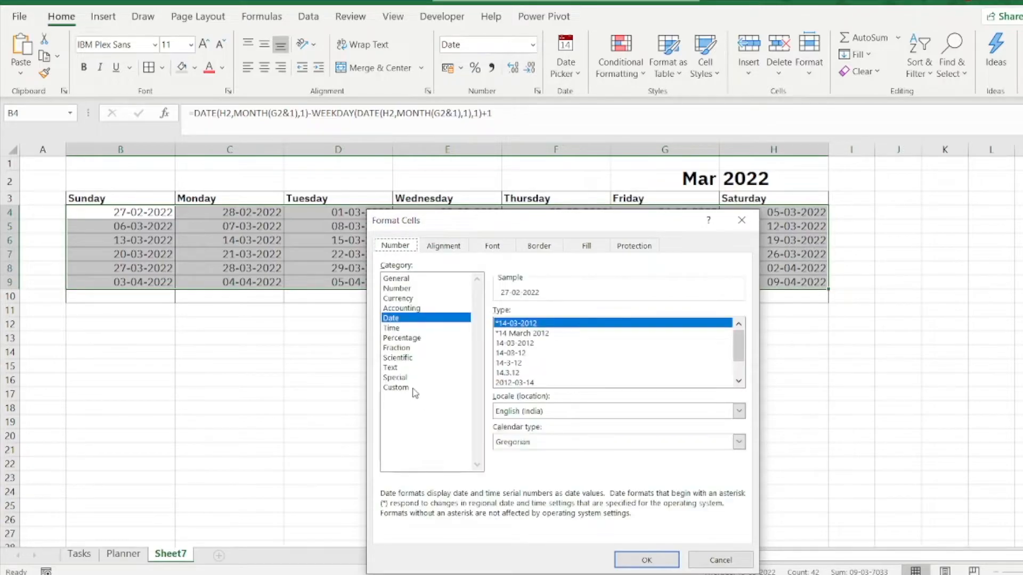
{"action": "left_click", "coordinate": [407, 388]}
{"action": "left_click_drag", "start_coordinate": [506, 325], "coordinate": [550, 326]}
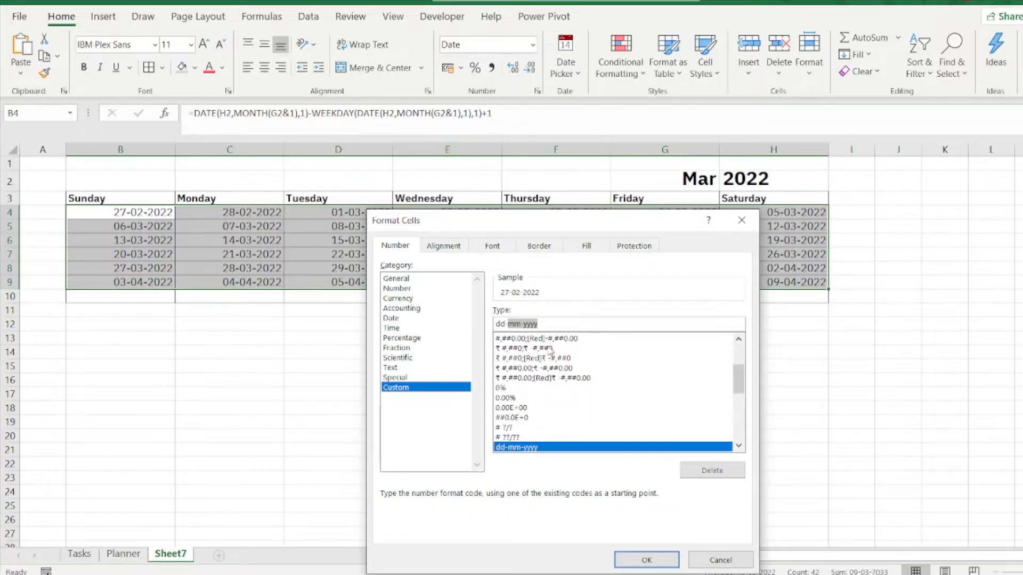
{"action": "key", "text": "BackSpace"}
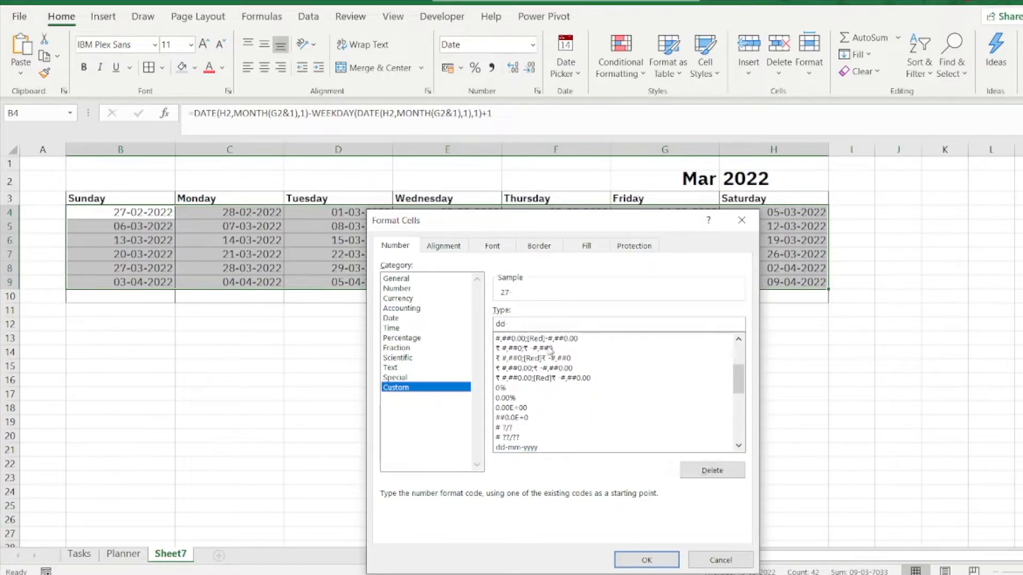
{"action": "left_click", "coordinate": [646, 559]}
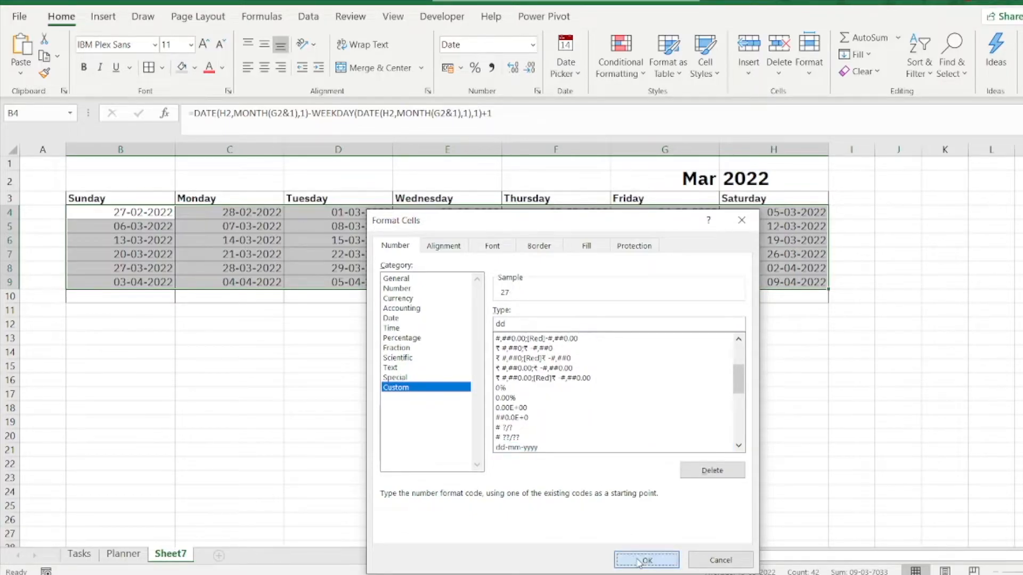
Step: Left-align the calendar dates in B4:H9
{"action": "left_click", "coordinate": [447, 465]}
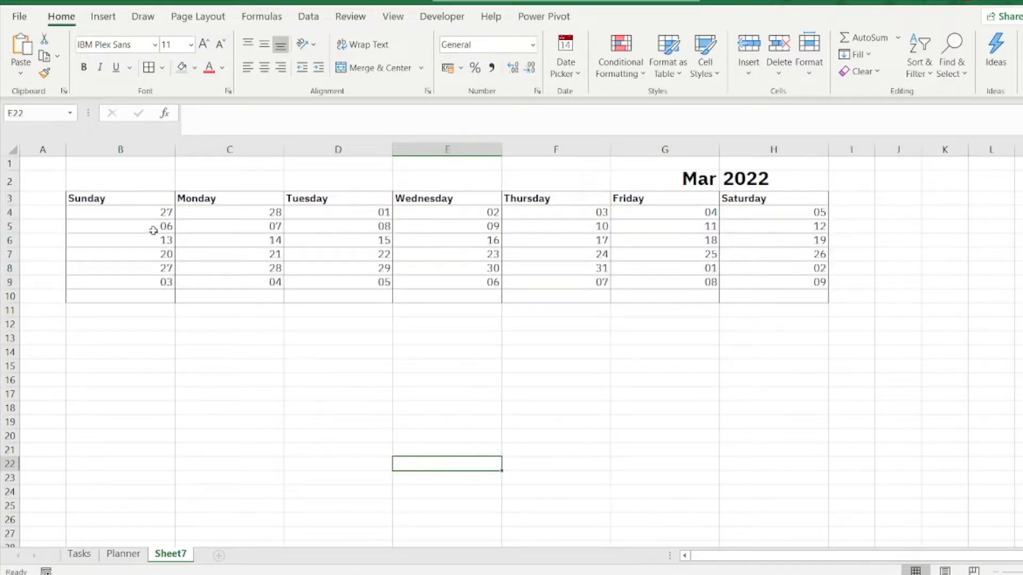
{"action": "left_click_drag", "start_coordinate": [147, 212], "coordinate": [752, 282]}
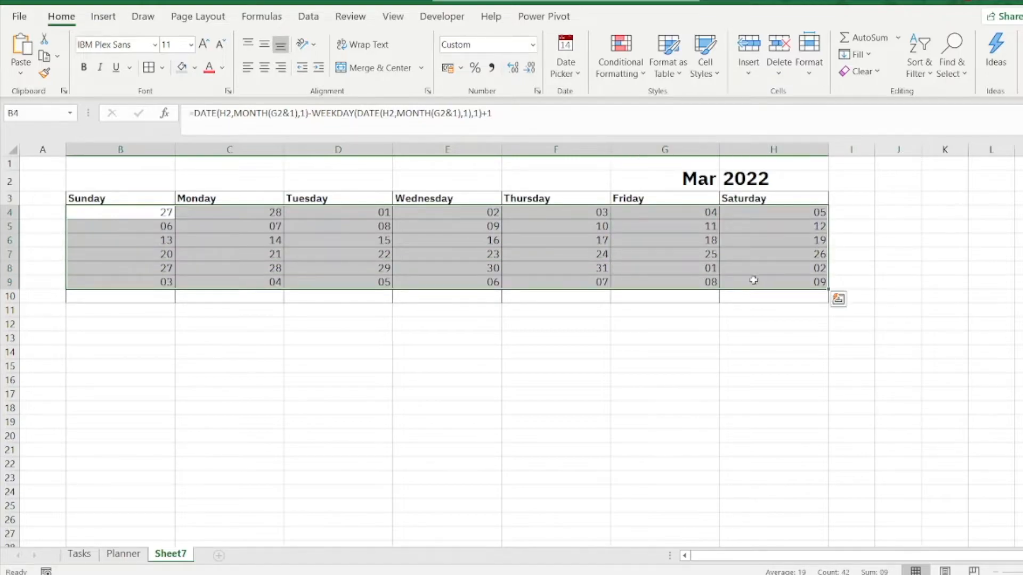
{"action": "left_click", "coordinate": [248, 69]}
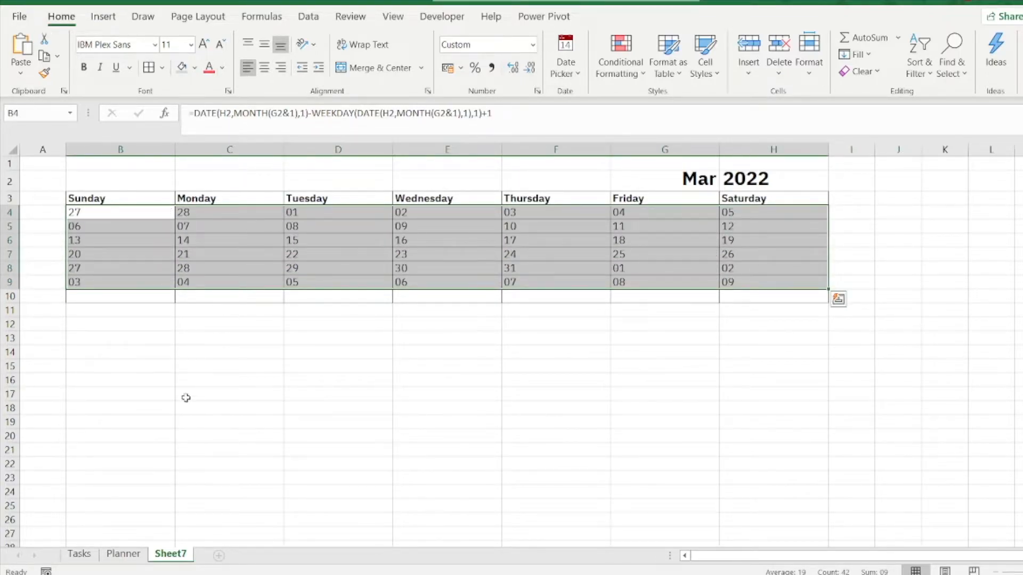
{"action": "left_click", "coordinate": [217, 365]}
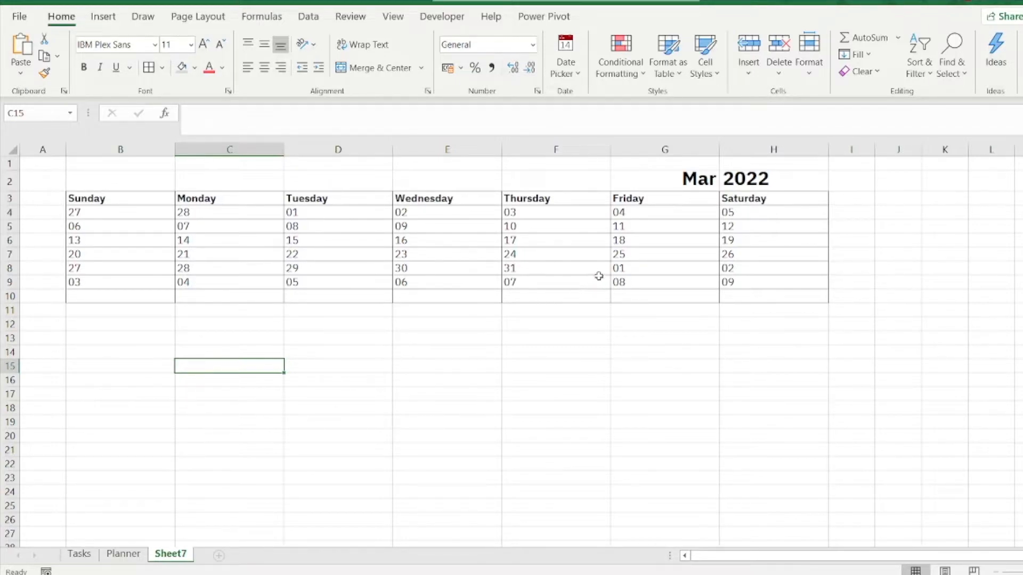
Step: Create a conditional formatting rule for B4:H9 that uses a formula to determine which cells to format
{"action": "left_click", "coordinate": [651, 270]}
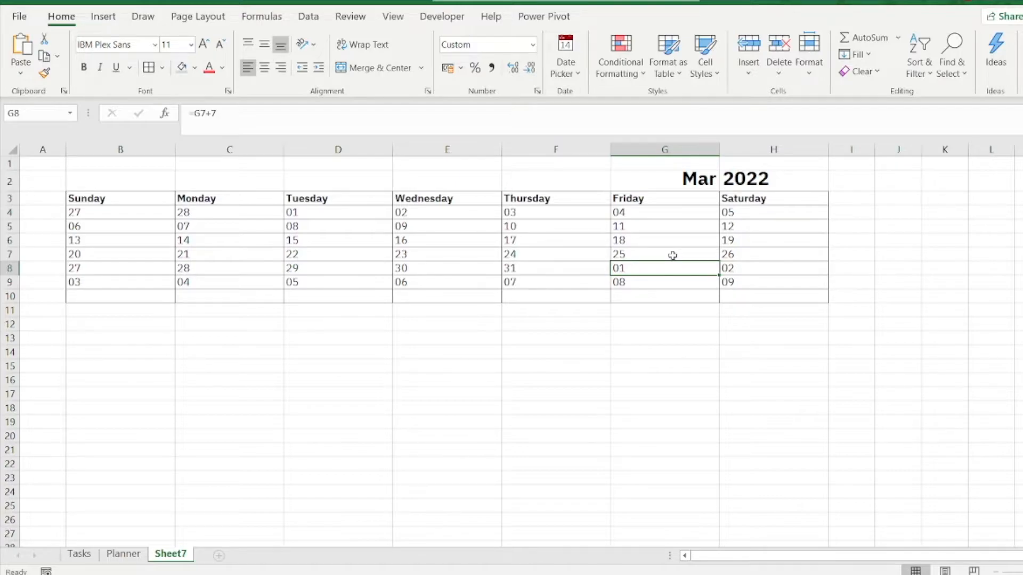
{"action": "left_click", "coordinate": [110, 212]}
{"action": "left_click_drag", "start_coordinate": [110, 212], "coordinate": [733, 282]}
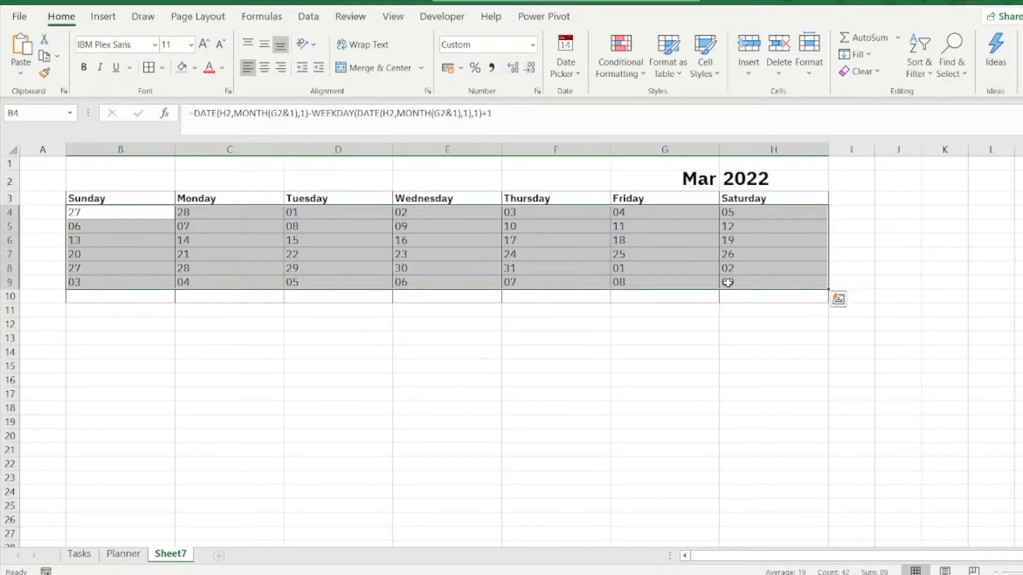
{"action": "left_click", "coordinate": [620, 65]}
{"action": "left_click", "coordinate": [644, 271]}
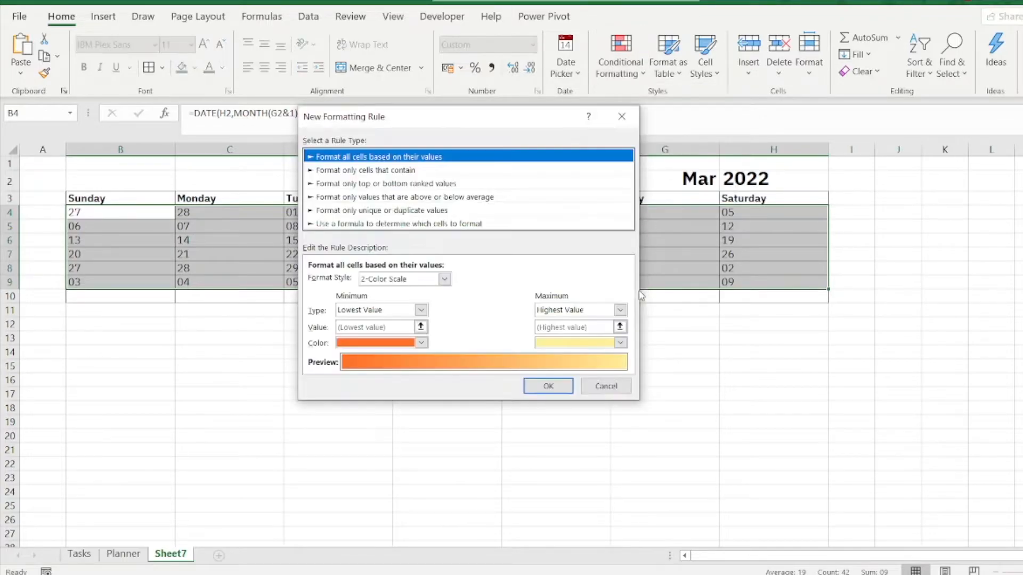
{"action": "left_click", "coordinate": [398, 224]}
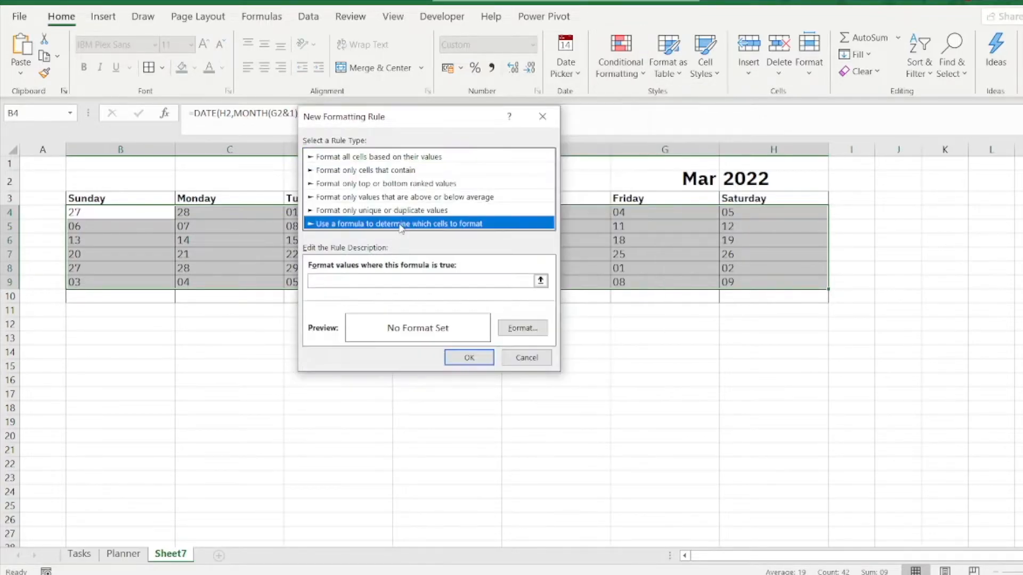
{"action": "left_click", "coordinate": [381, 281]}
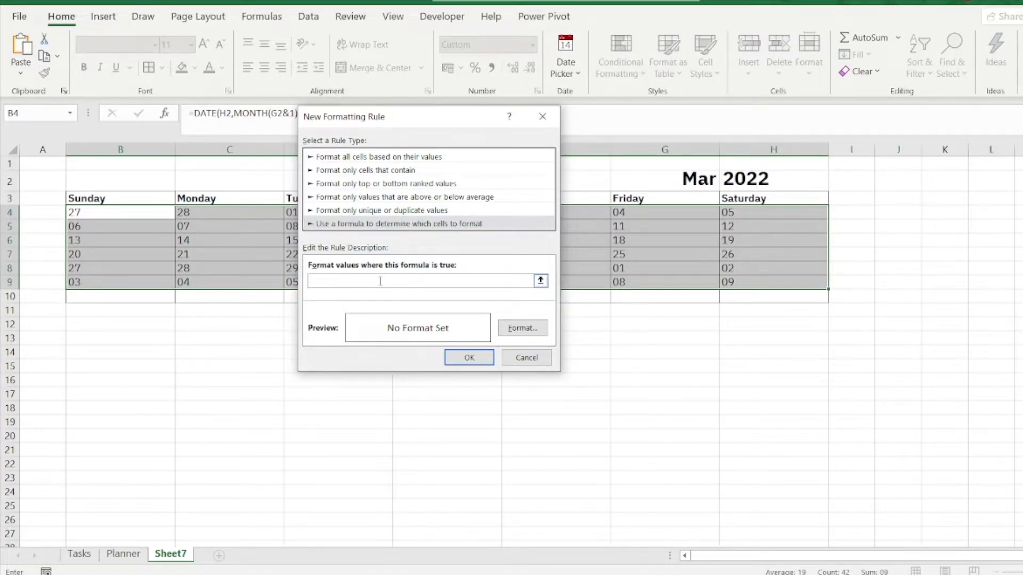
Step: Enter =month(B4)<>month($G$2&1) as the rule's formula, with B4 relative, to catch dates outside the selected month
{"action": "type", "text": "=month("}
{"action": "left_click", "coordinate": [126, 213]}
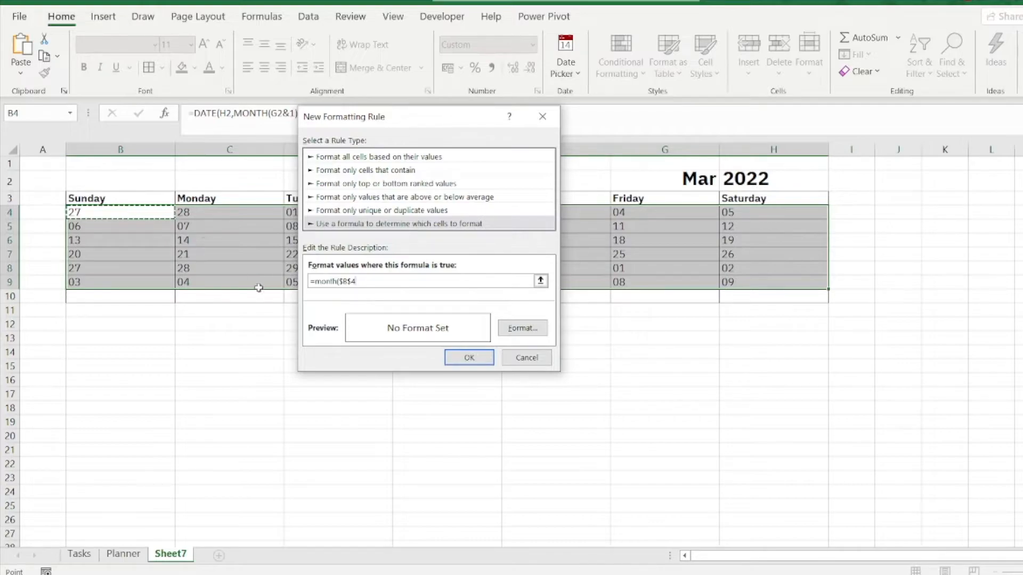
{"action": "left_click", "coordinate": [340, 282]}
{"action": "key", "text": "Delete"}
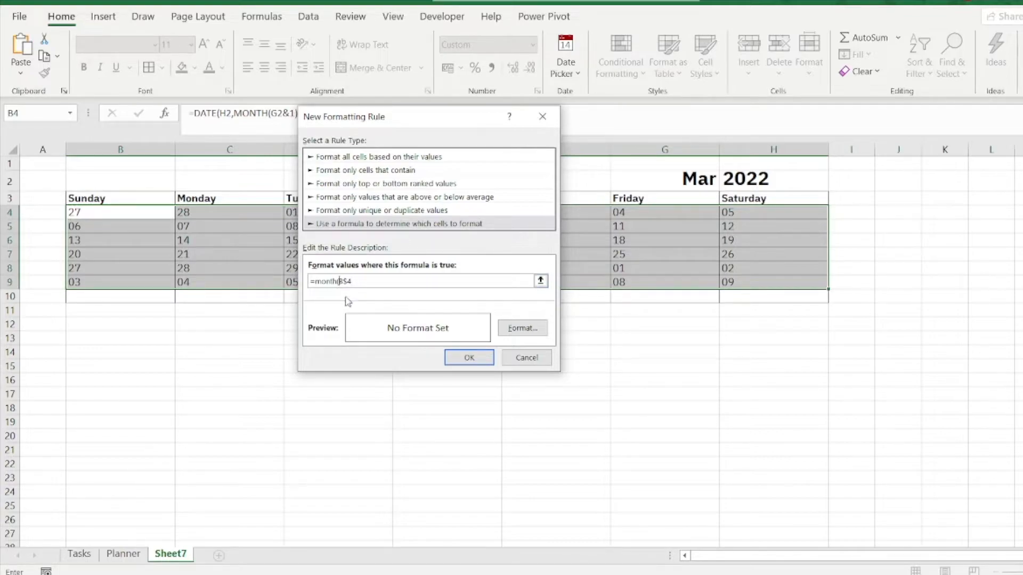
{"action": "key", "text": "Right"}
{"action": "key", "text": "Delete"}
{"action": "left_click", "coordinate": [359, 281]}
{"action": "type", "text": ")<>month"}
{"action": "left_click", "coordinate": [701, 182]}
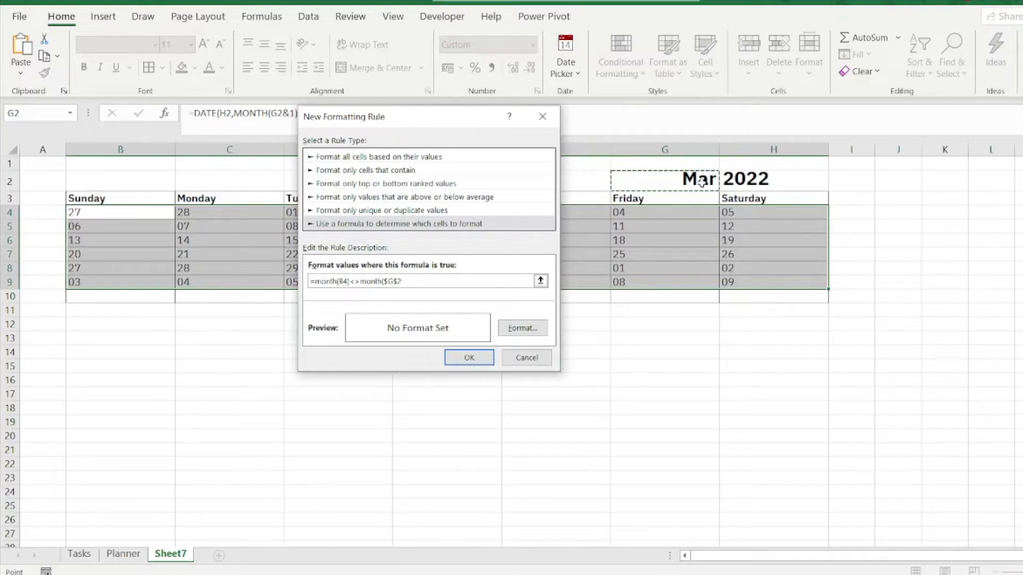
{"action": "type", "text": "&1"}
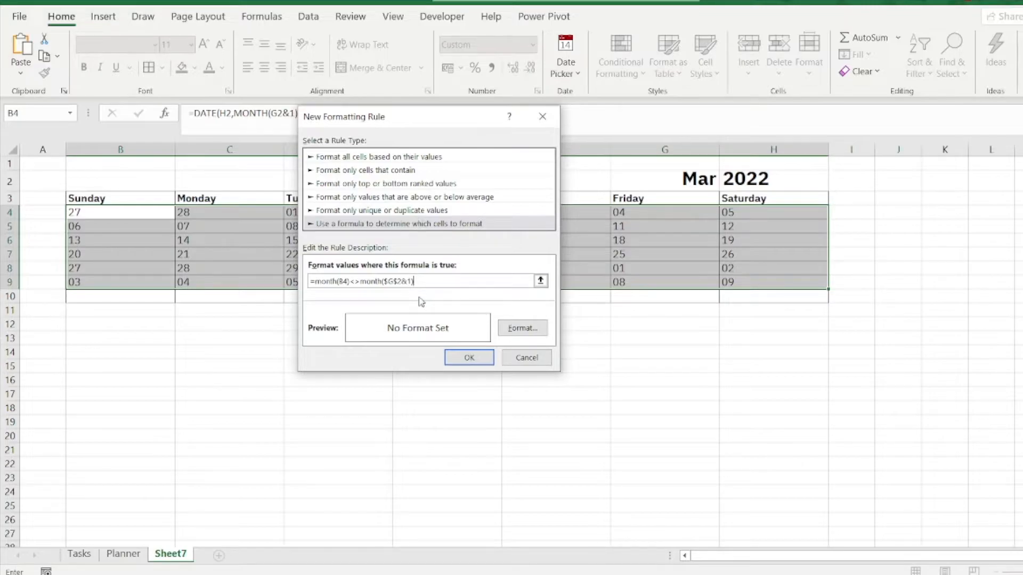
Step: Give the rule a grey font color and apply it to the calendar dates
{"action": "left_click", "coordinate": [537, 332]}
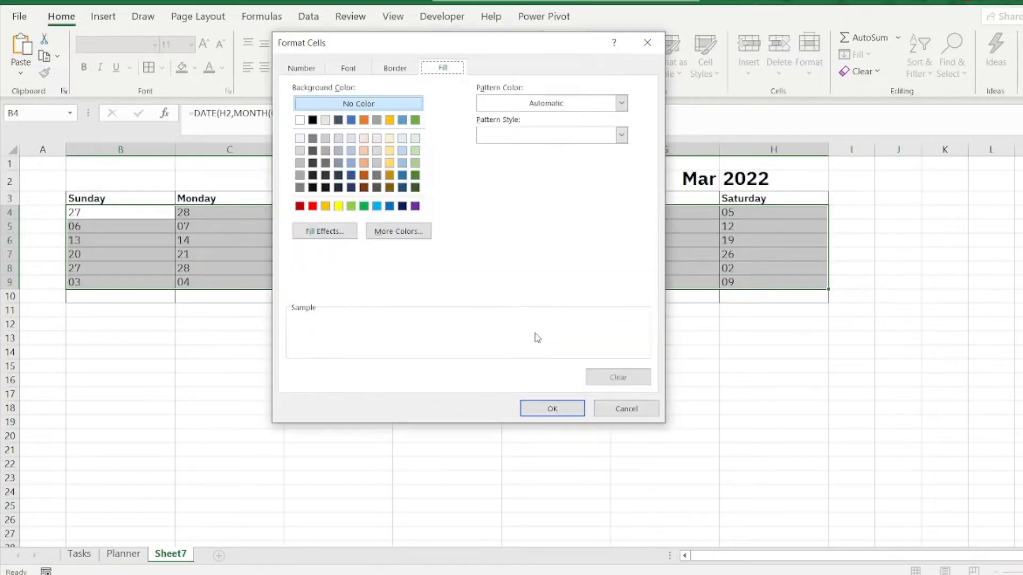
{"action": "left_click", "coordinate": [363, 70]}
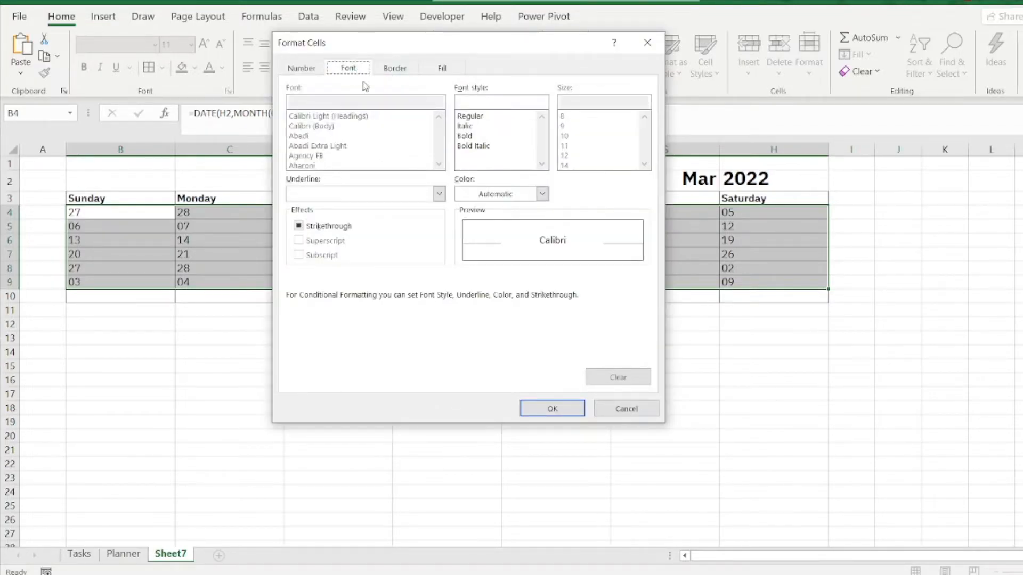
{"action": "left_click", "coordinate": [510, 197]}
{"action": "left_click", "coordinate": [464, 312]}
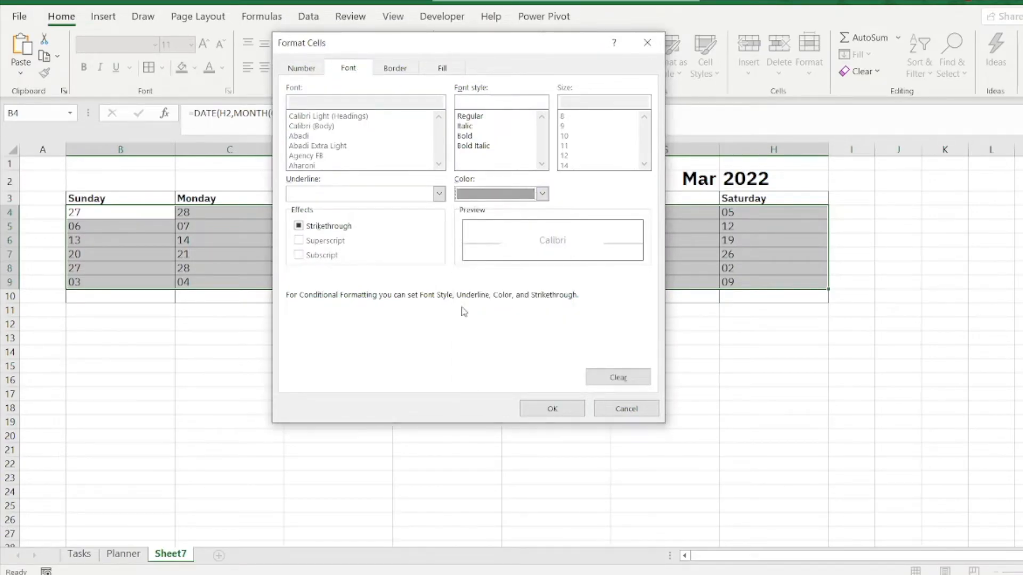
{"action": "left_click", "coordinate": [566, 409]}
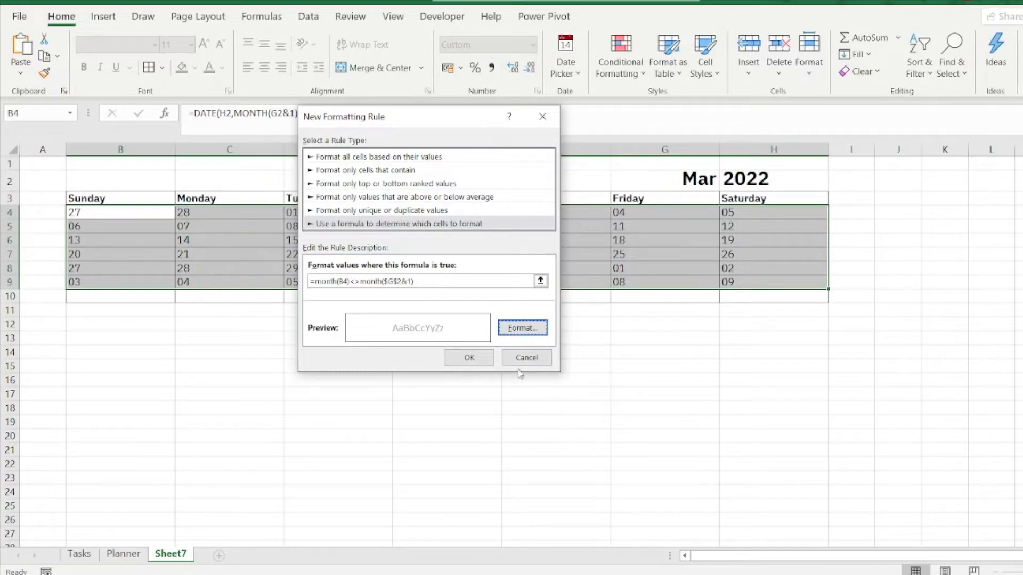
{"action": "left_click", "coordinate": [469, 358]}
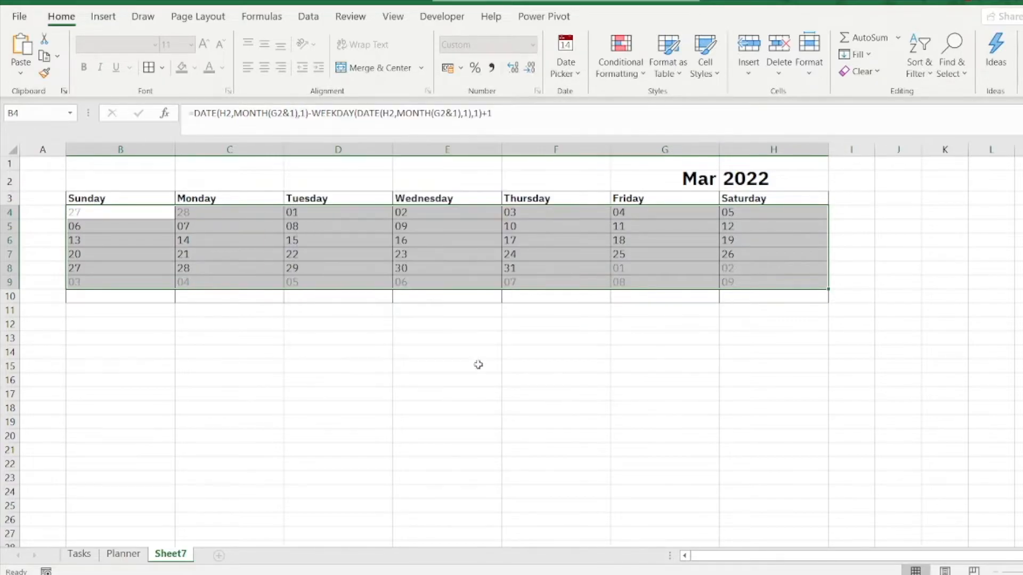
{"action": "left_click", "coordinate": [480, 395]}
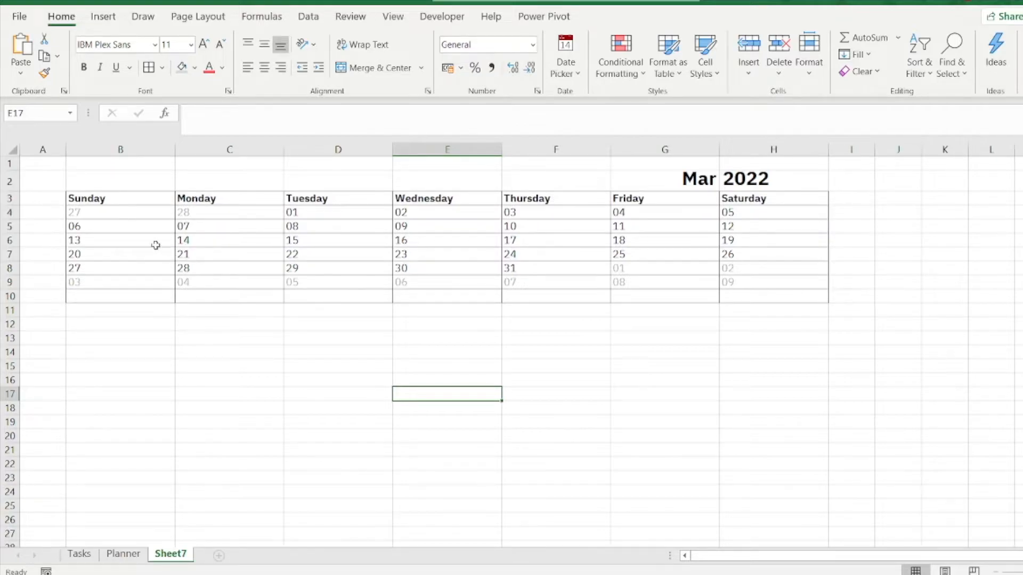
Step: Make the calendar dates in B4:H9 bold
{"action": "left_click", "coordinate": [89, 215]}
{"action": "left_click_drag", "start_coordinate": [189, 241], "coordinate": [554, 254]}
{"action": "left_click", "coordinate": [578, 256]}
{"action": "left_click_drag", "start_coordinate": [86, 213], "coordinate": [741, 283]}
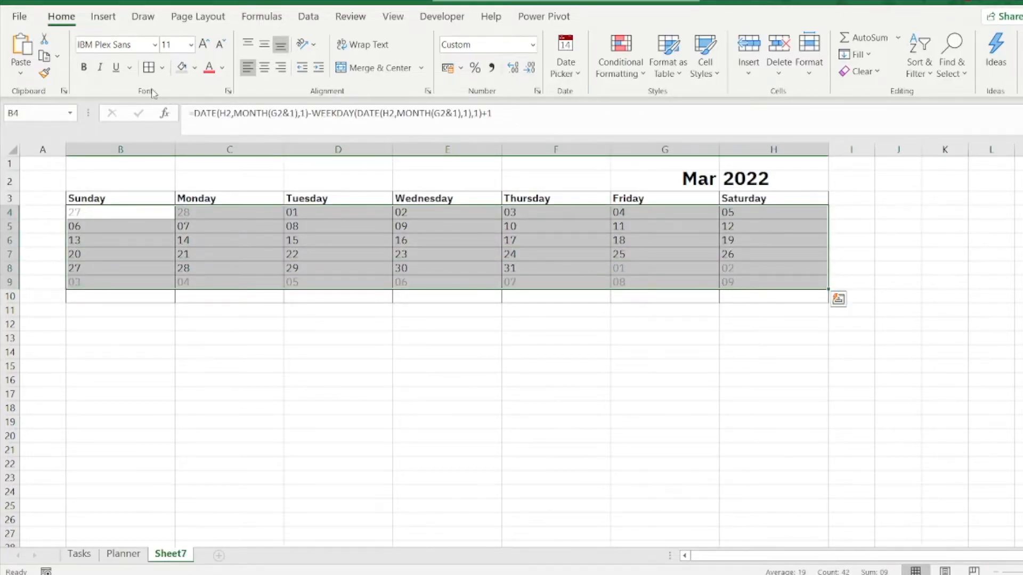
{"action": "left_click", "coordinate": [84, 67]}
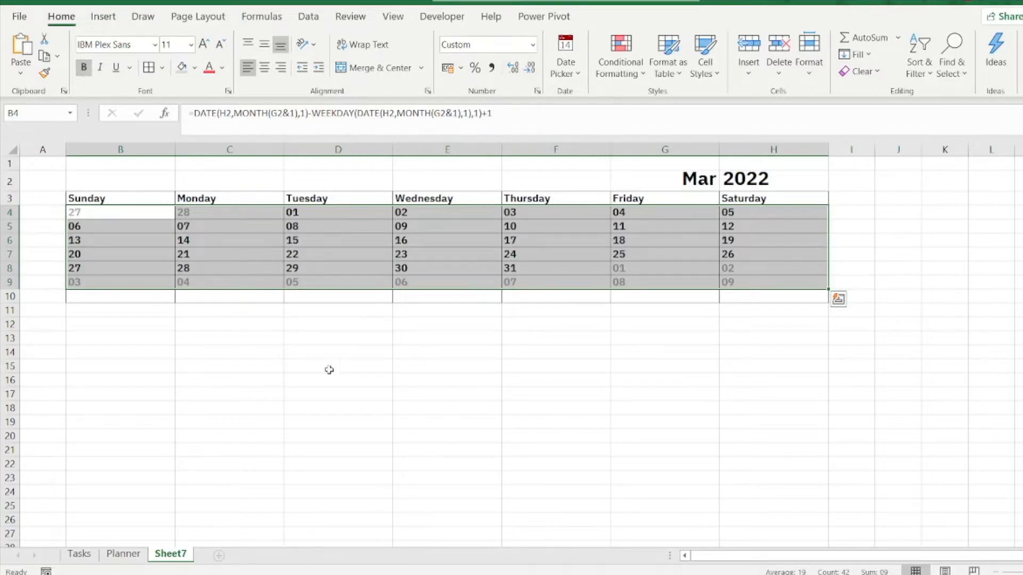
{"action": "left_click", "coordinate": [381, 384]}
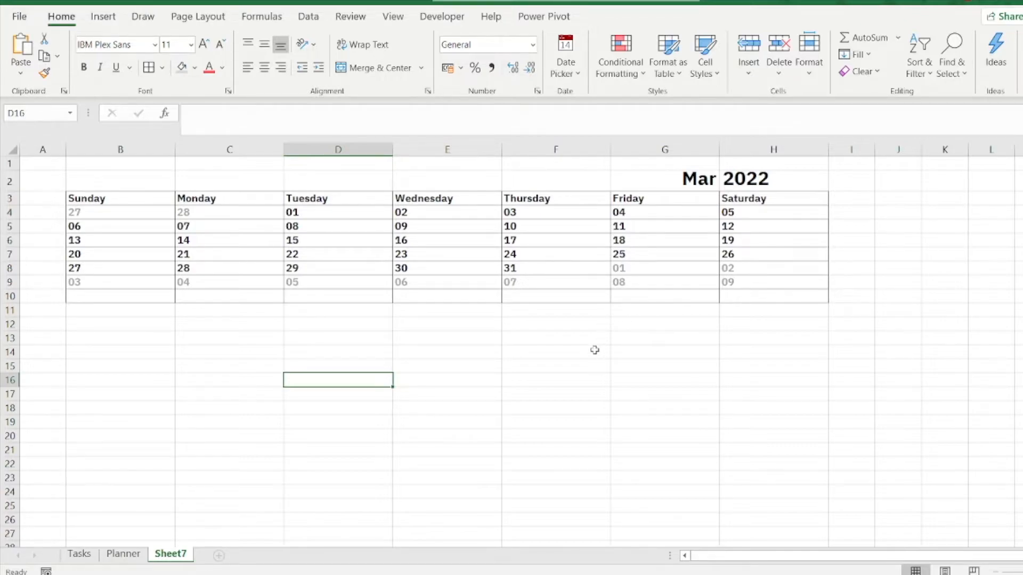
Step: Set the calendar's month in G2 to Jan
{"action": "left_click", "coordinate": [704, 186]}
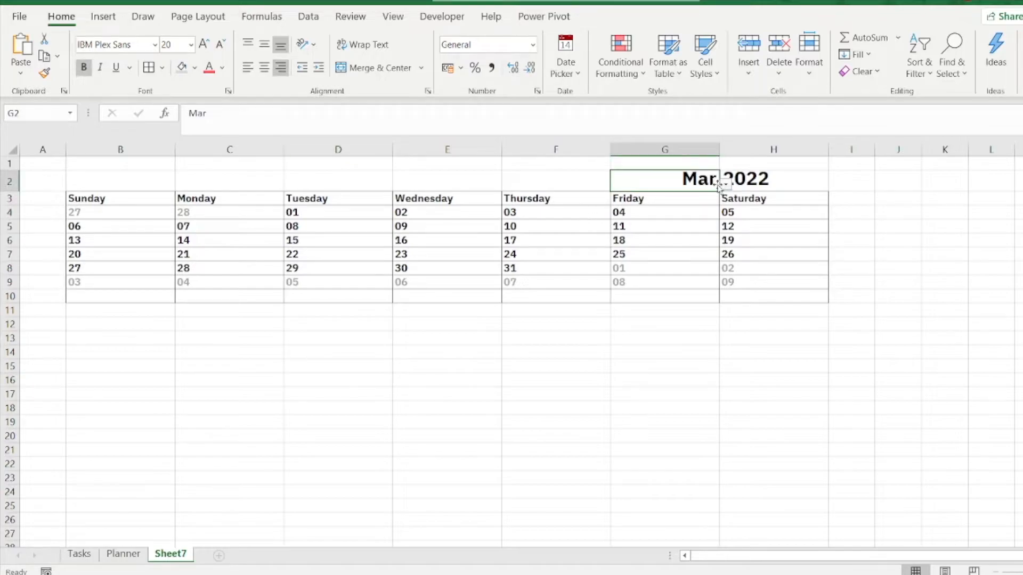
{"action": "left_click", "coordinate": [725, 187]}
{"action": "left_click", "coordinate": [723, 201]}
{"action": "left_click", "coordinate": [696, 199]}
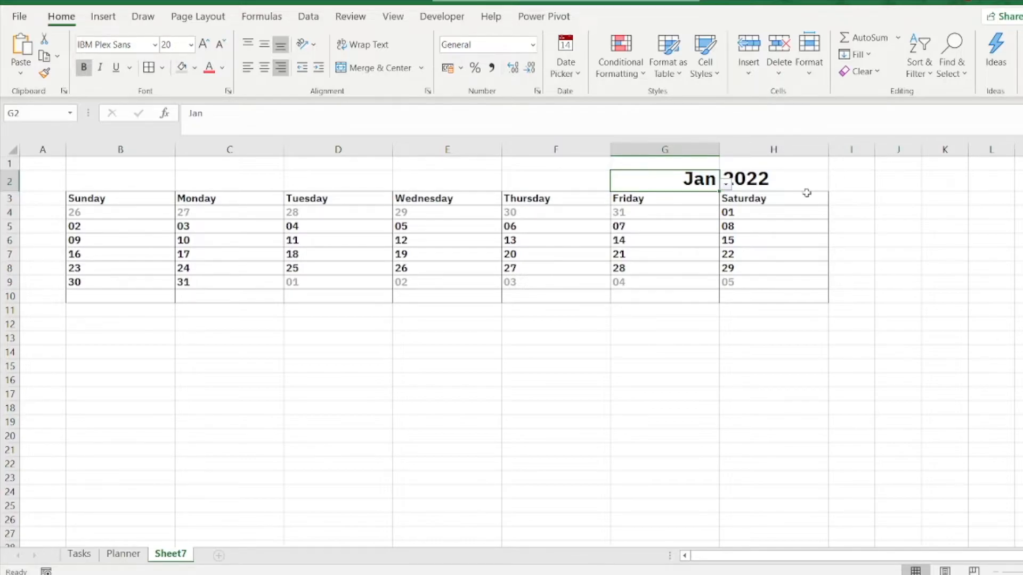
Step: Test the year dropdown in H2 by choosing 2023 and returning it to 2022
{"action": "left_click", "coordinate": [826, 188]}
{"action": "left_click", "coordinate": [834, 183]}
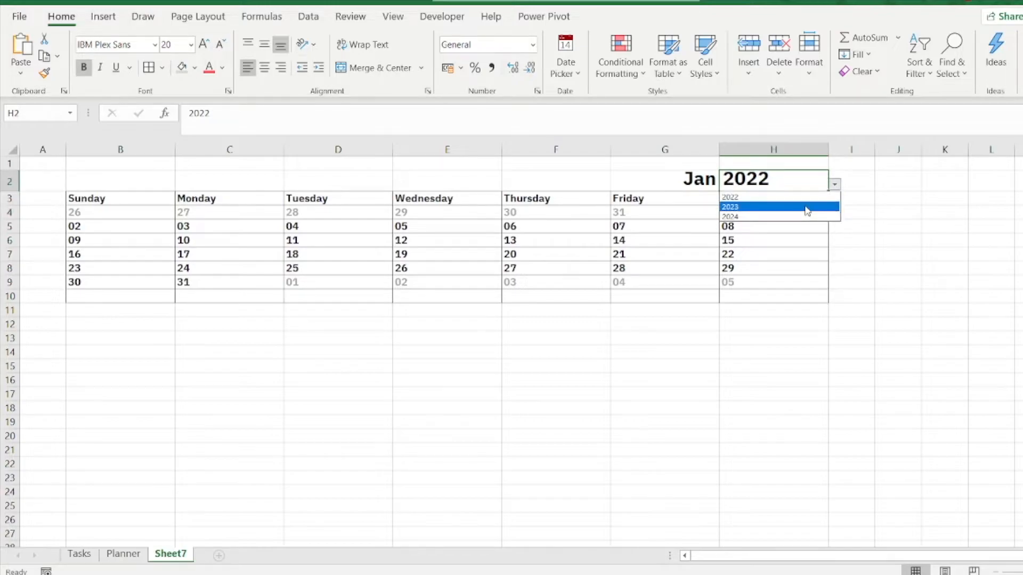
{"action": "left_click", "coordinate": [806, 206]}
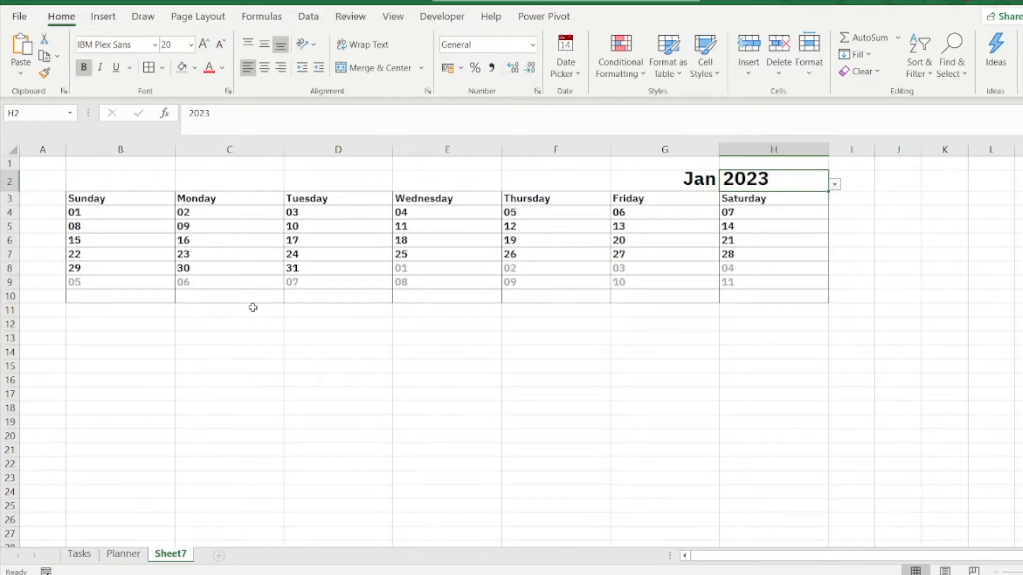
{"action": "left_click", "coordinate": [834, 184]}
{"action": "left_click", "coordinate": [805, 203]}
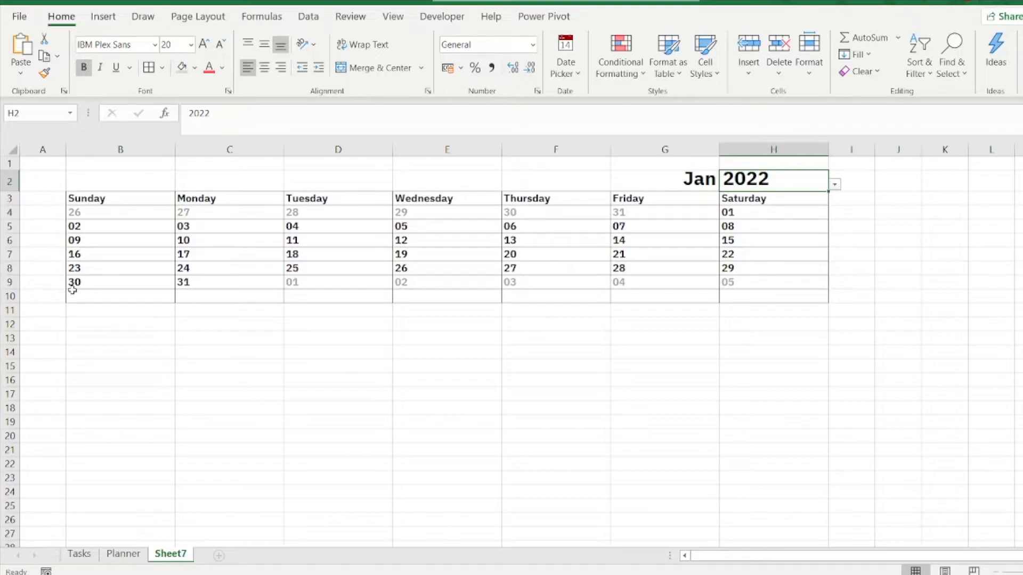
Step: Insert a blank row above each of rows 5 to 9 so the weeks are separated by empty rows
{"action": "left_click", "coordinate": [99, 335]}
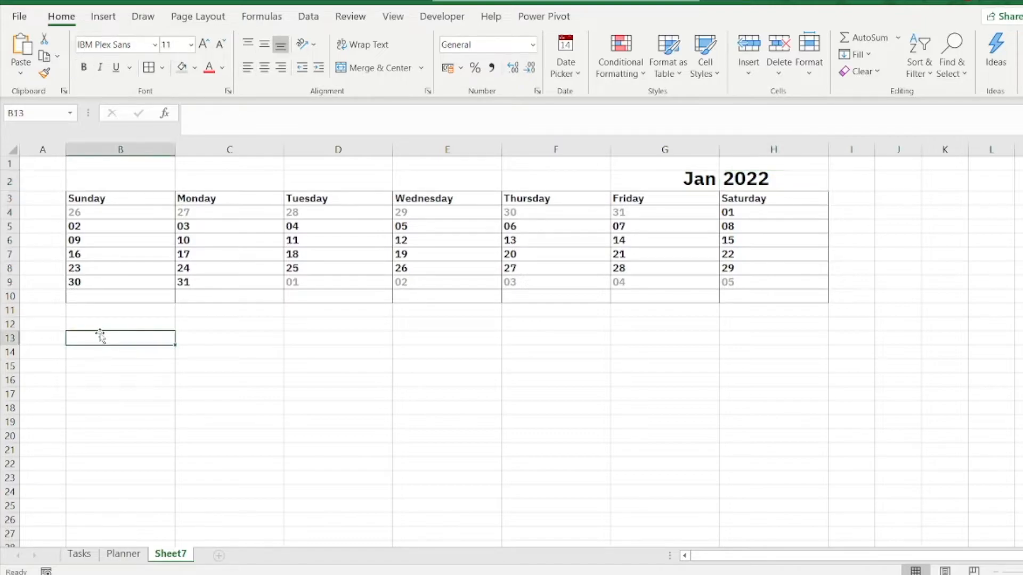
{"action": "left_click", "coordinate": [10, 226]}
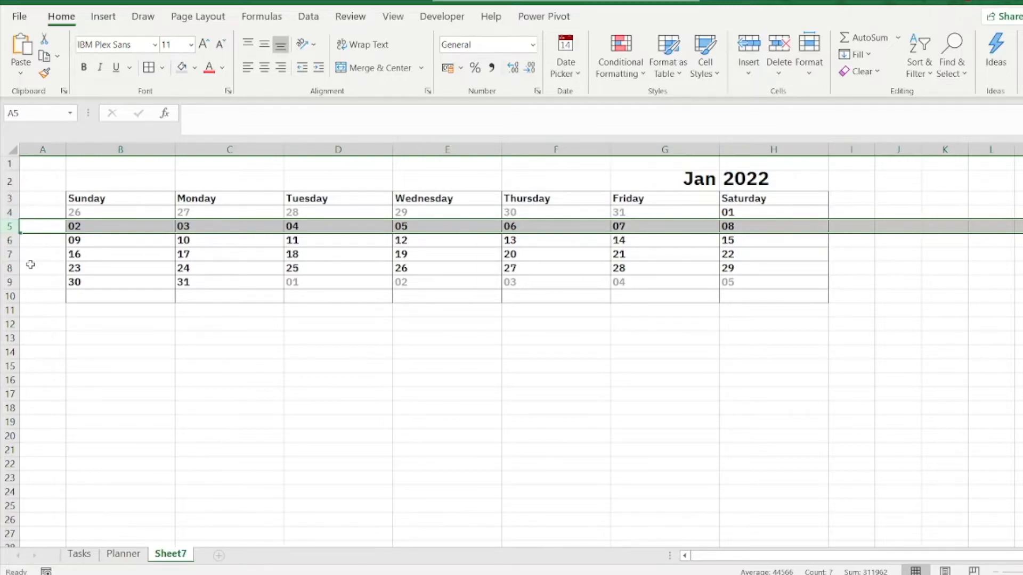
{"action": "left_click", "coordinate": [9, 240], "text": "ctrl"}
{"action": "left_click", "coordinate": [10, 254], "text": "ctrl"}
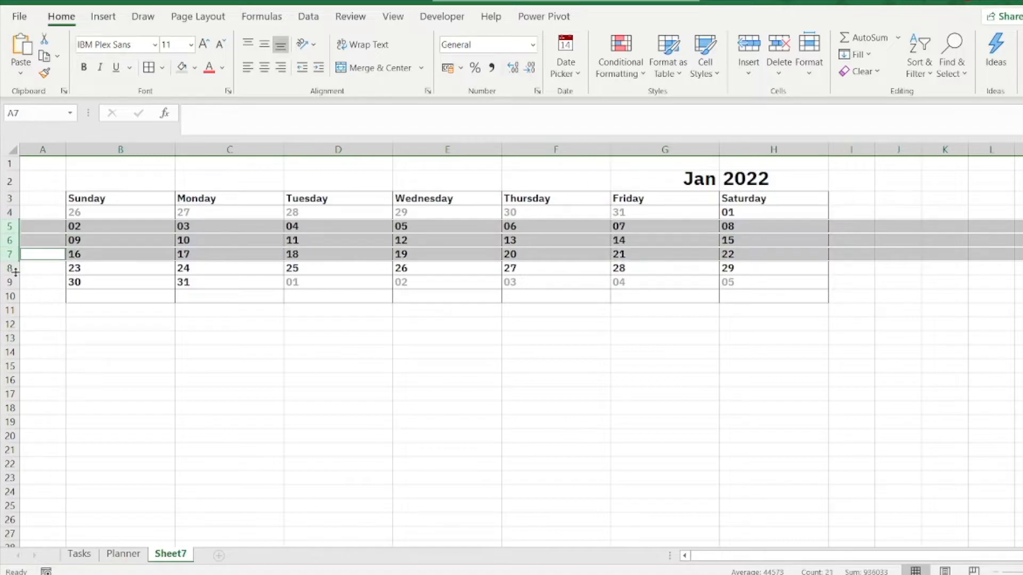
{"action": "left_click", "coordinate": [10, 269], "text": "ctrl"}
{"action": "left_click", "coordinate": [10, 283], "text": "ctrl"}
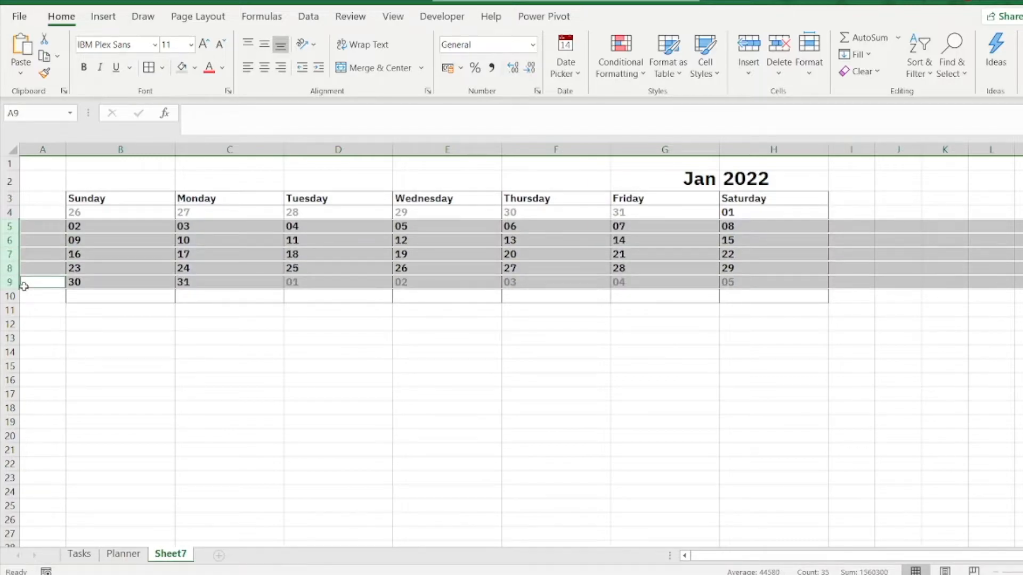
{"action": "right_click", "coordinate": [48, 230]}
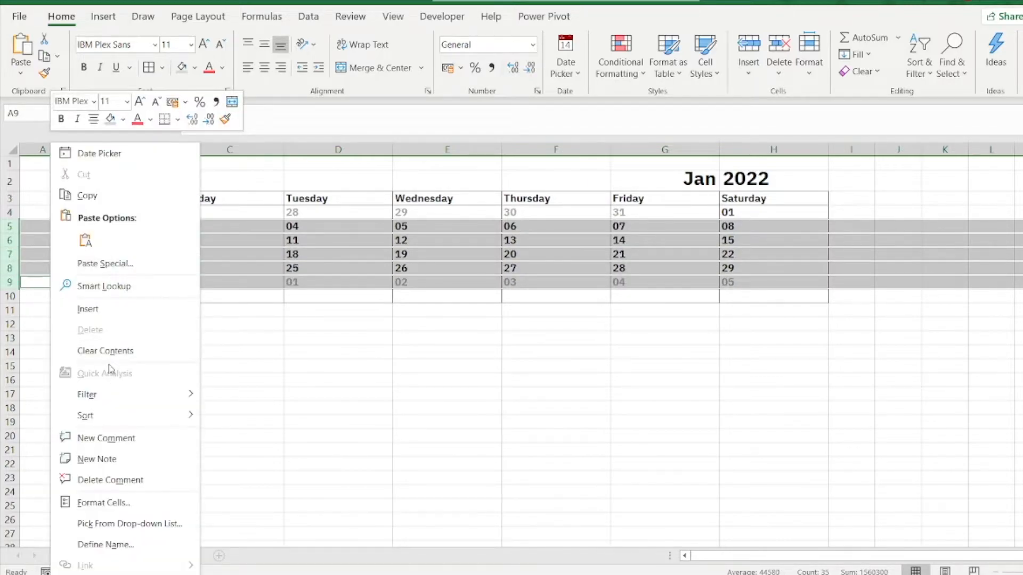
{"action": "left_click", "coordinate": [112, 314]}
{"action": "left_click", "coordinate": [368, 451]}
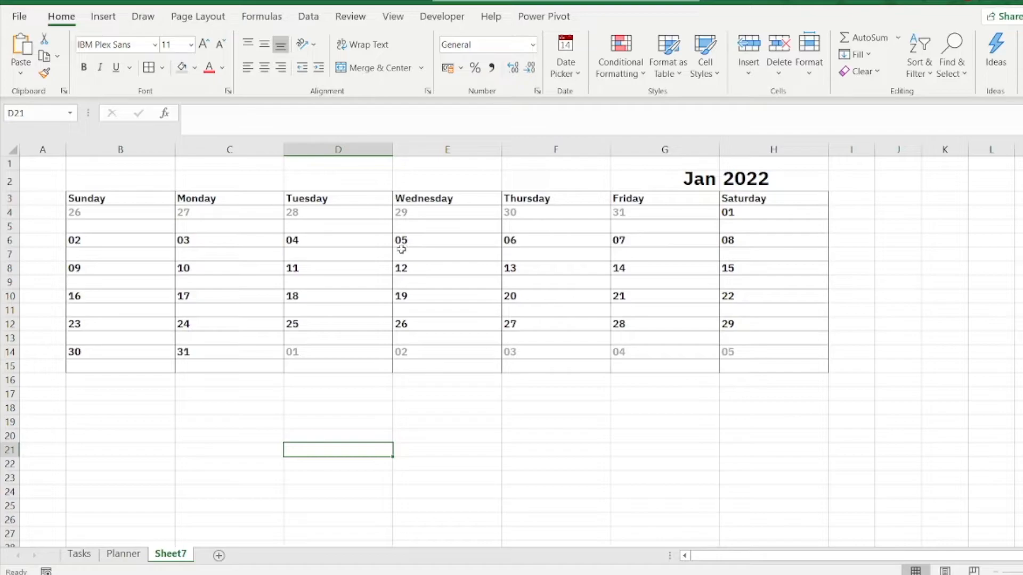
Step: Increase the height of the blank rows 5, 7, 9, 11, 13 and 15 together to make room for tasks
{"action": "left_click", "coordinate": [8, 227]}
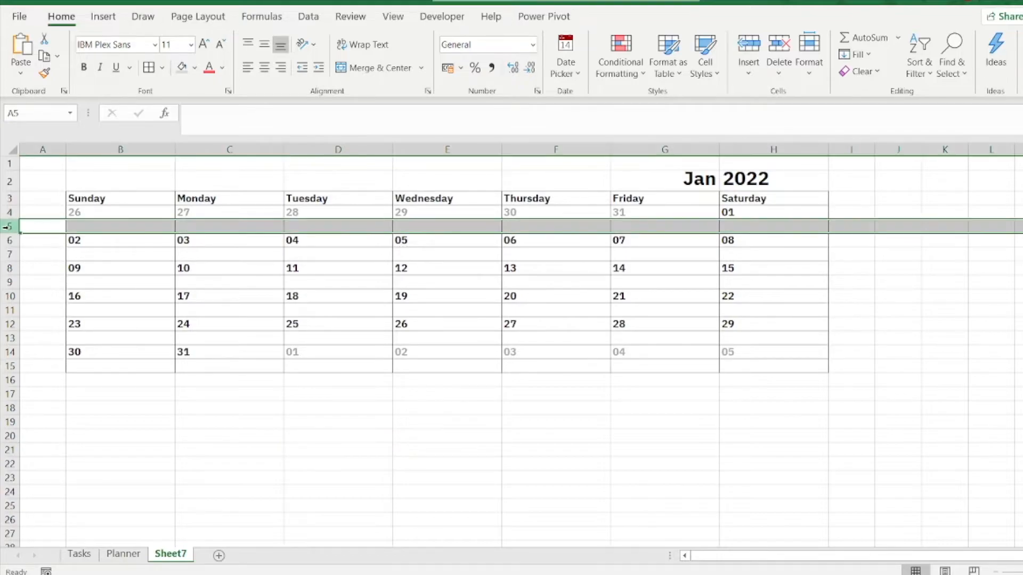
{"action": "left_click", "coordinate": [9, 254], "text": "ctrl"}
{"action": "left_click", "coordinate": [10, 282], "text": "ctrl"}
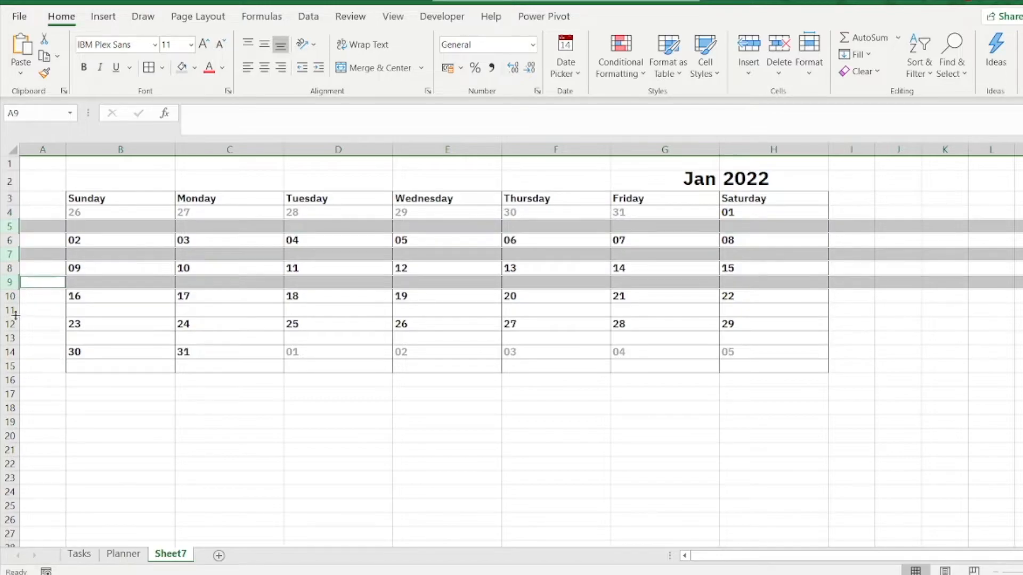
{"action": "left_click", "coordinate": [10, 311], "text": "ctrl"}
{"action": "left_click", "coordinate": [10, 338], "text": "ctrl"}
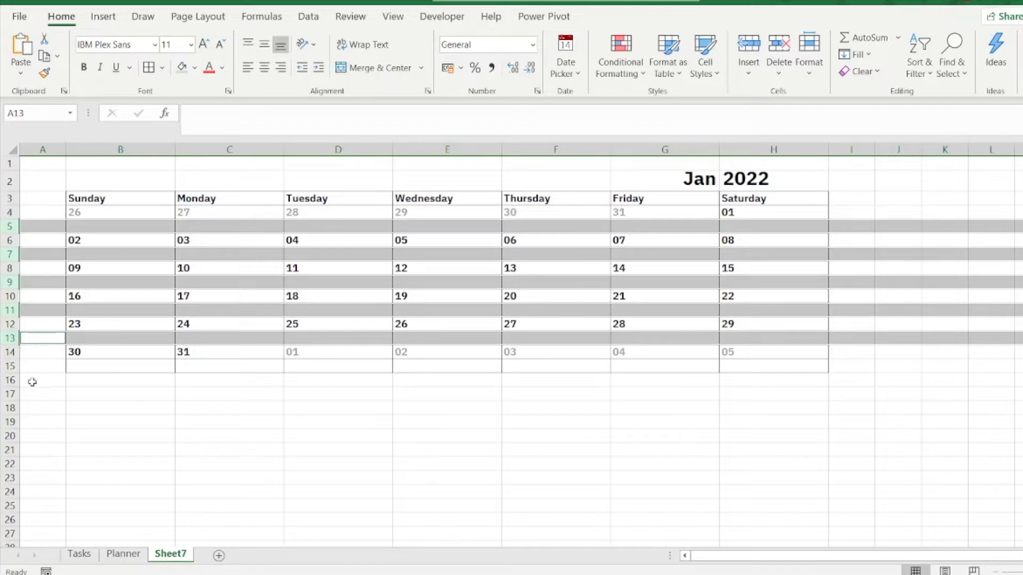
{"action": "left_click", "coordinate": [10, 366], "text": "ctrl"}
{"action": "left_click_drag", "start_coordinate": [13, 233], "coordinate": [13, 256]}
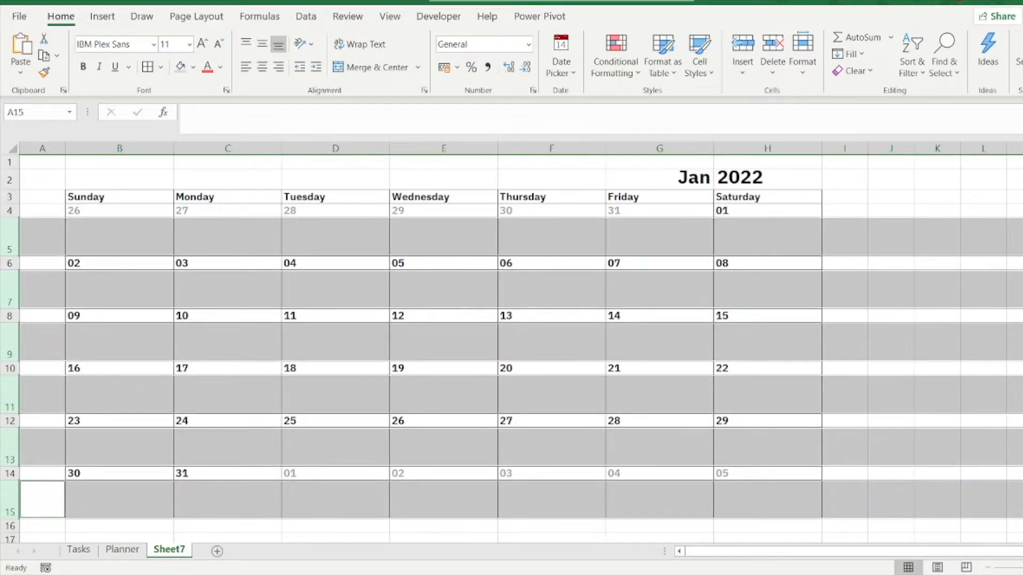
{"action": "left_click", "coordinate": [992, 301]}
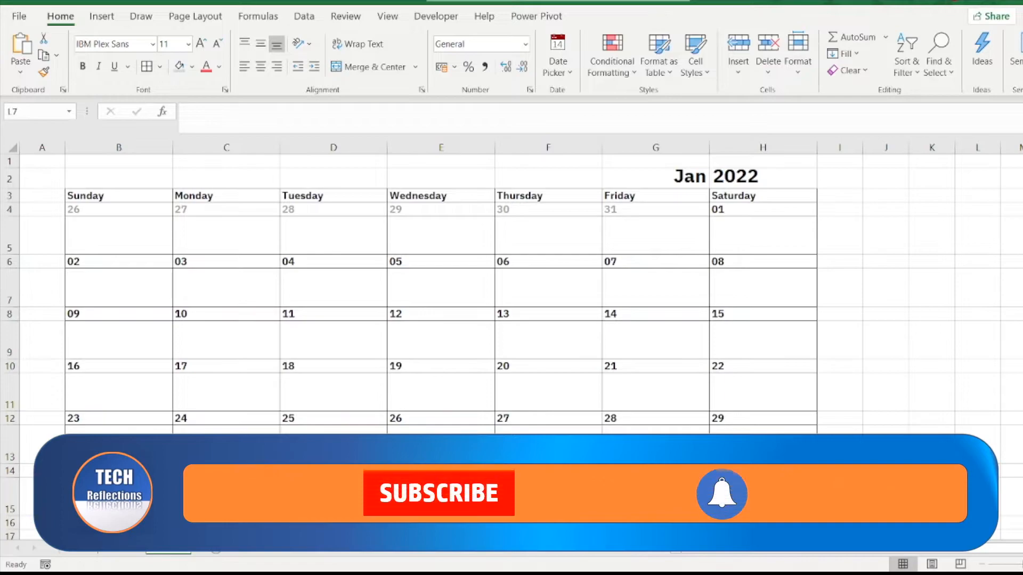
Step: Start a FILTER formula in K5 with the activity range Tasks!D3:D200 as its array
{"action": "left_click", "coordinate": [120, 230]}
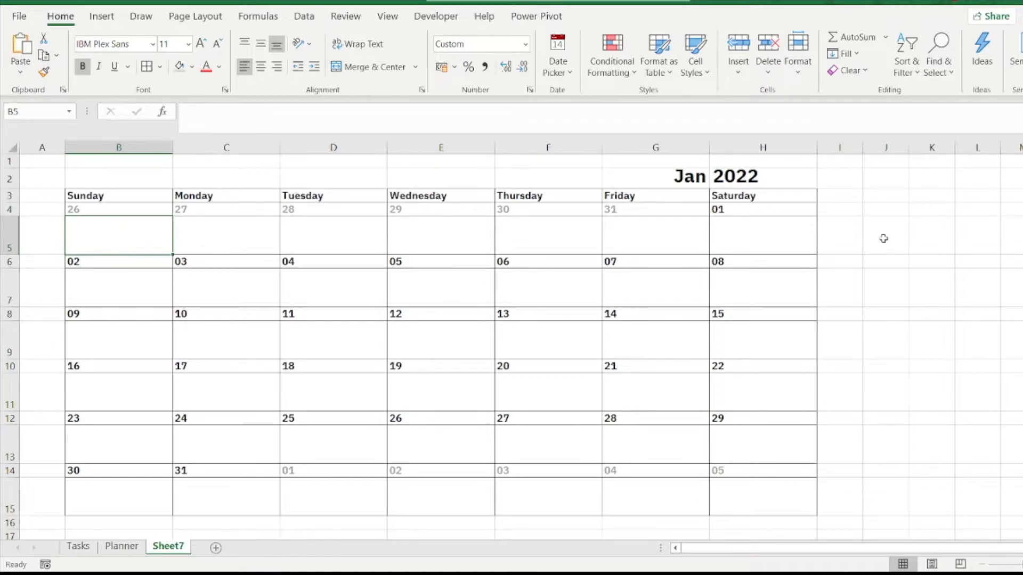
{"action": "left_click", "coordinate": [936, 235]}
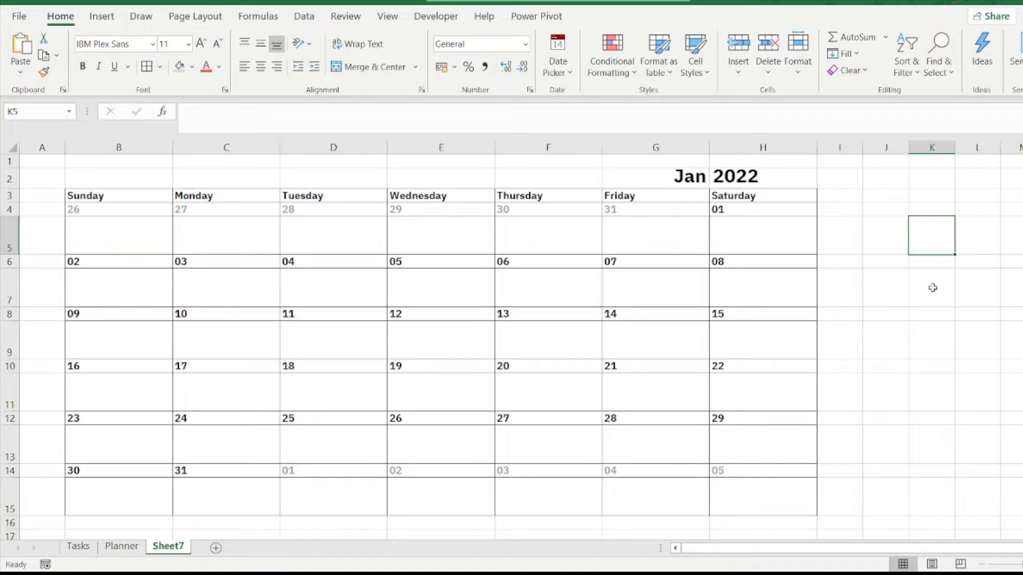
{"action": "type", "text": "=filter"}
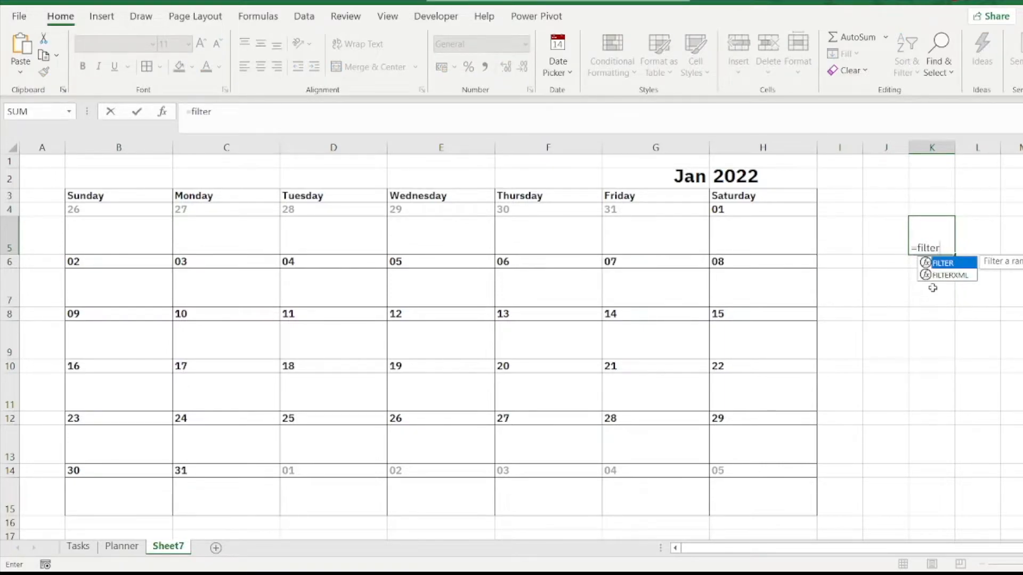
{"action": "type", "text": "("}
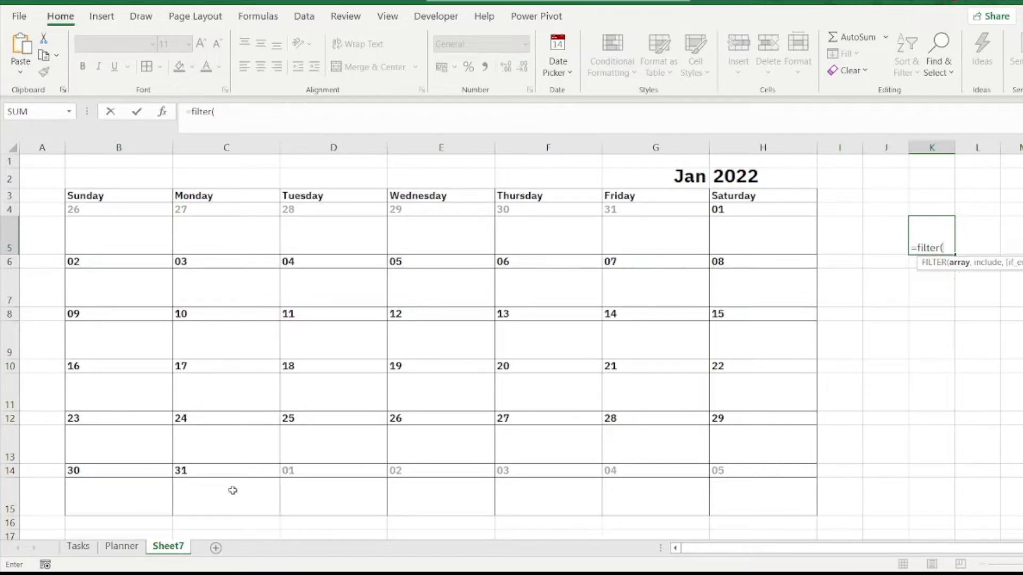
{"action": "left_click", "coordinate": [80, 549]}
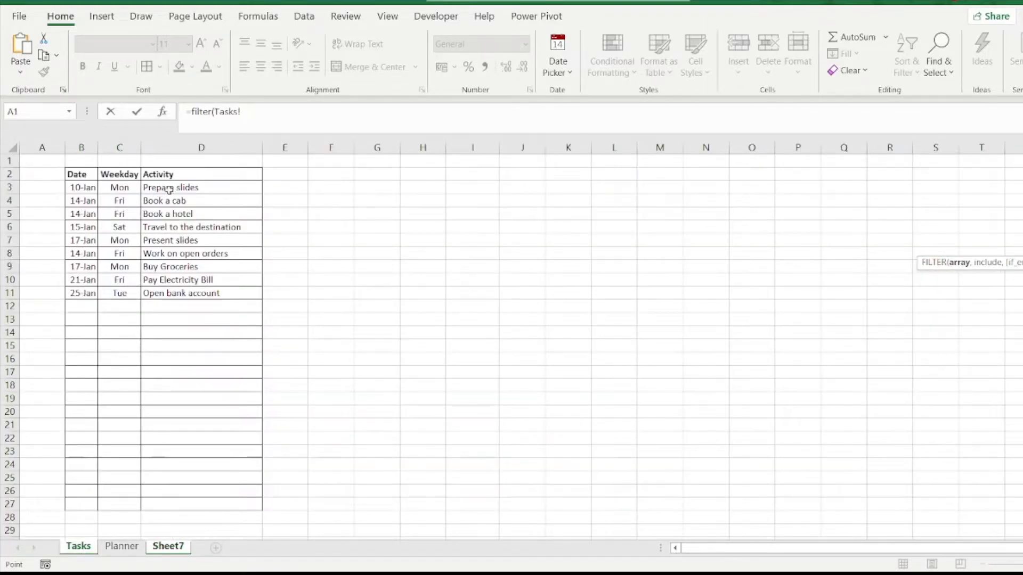
{"action": "left_click_drag", "start_coordinate": [169, 189], "coordinate": [172, 240]}
{"action": "left_click", "coordinate": [171, 360]}
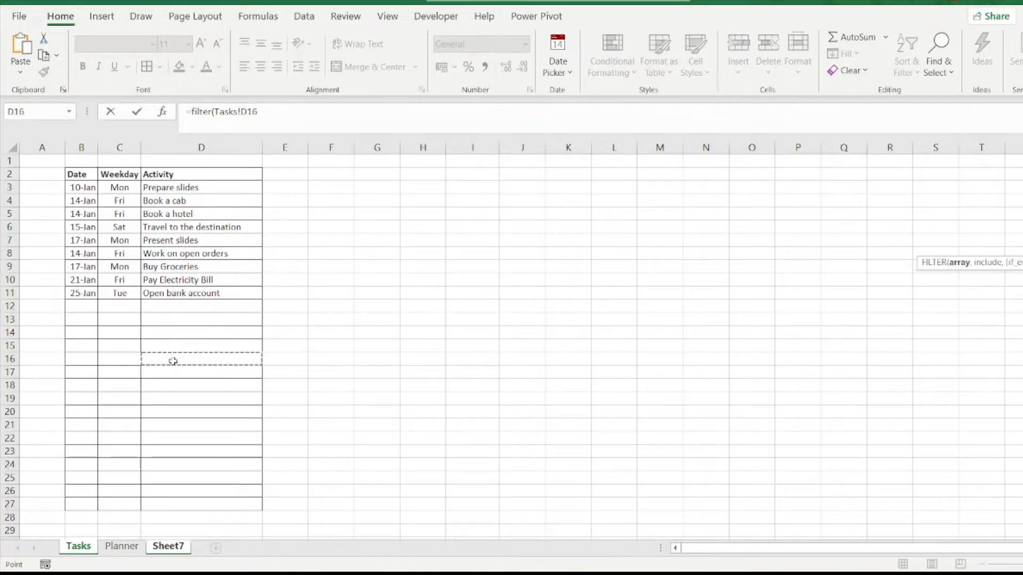
{"action": "left_click_drag", "start_coordinate": [193, 187], "coordinate": [192, 359]}
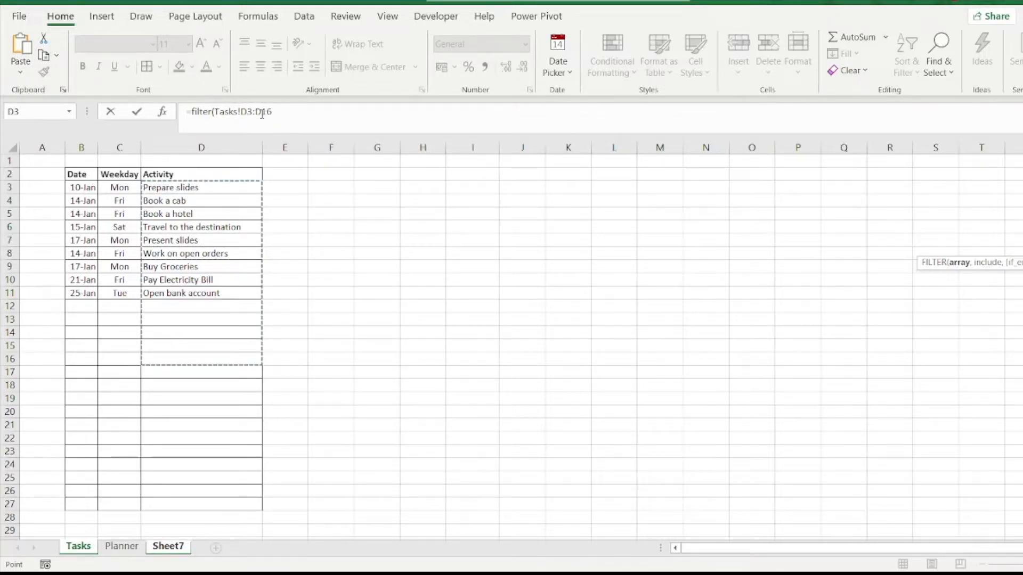
{"action": "double_click", "coordinate": [264, 112]}
{"action": "left_click", "coordinate": [263, 114]}
{"action": "left_click_drag", "start_coordinate": [262, 113], "coordinate": [275, 113]}
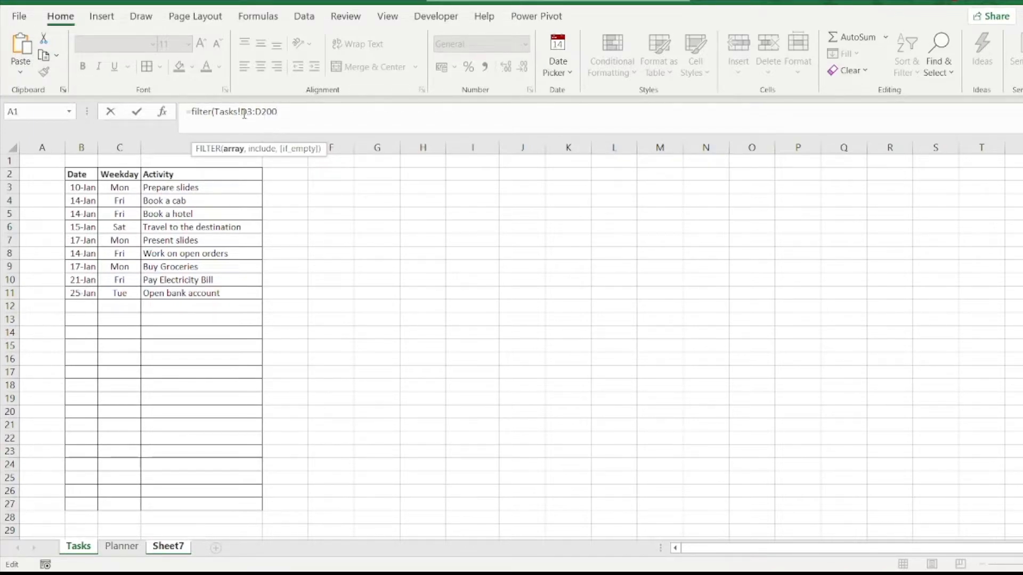
Step: Make the array reference in K5's formula absolute as Tasks!$D$3:$D$200
{"action": "left_click_drag", "start_coordinate": [243, 113], "coordinate": [272, 113]}
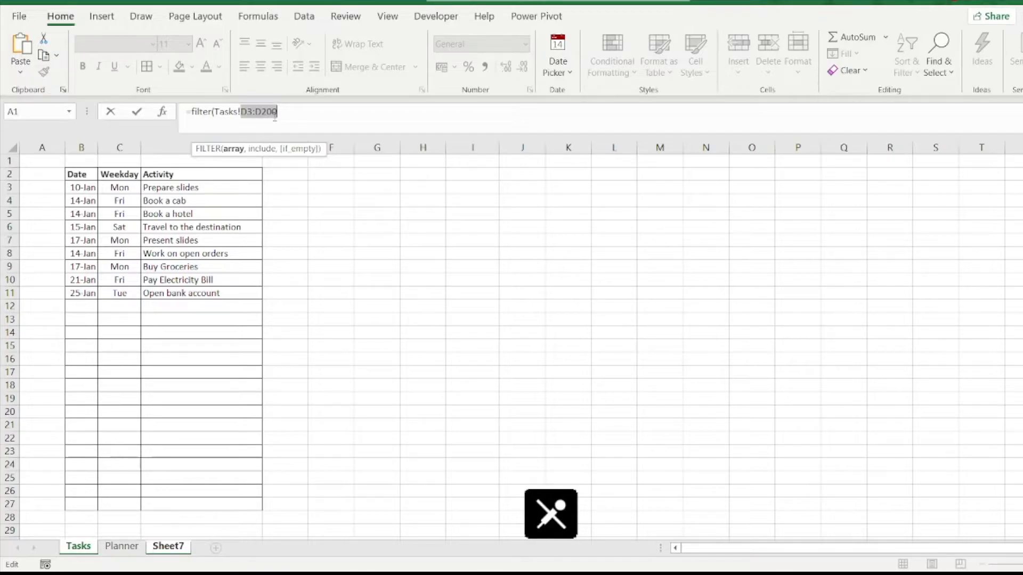
{"action": "key", "text": "F4"}
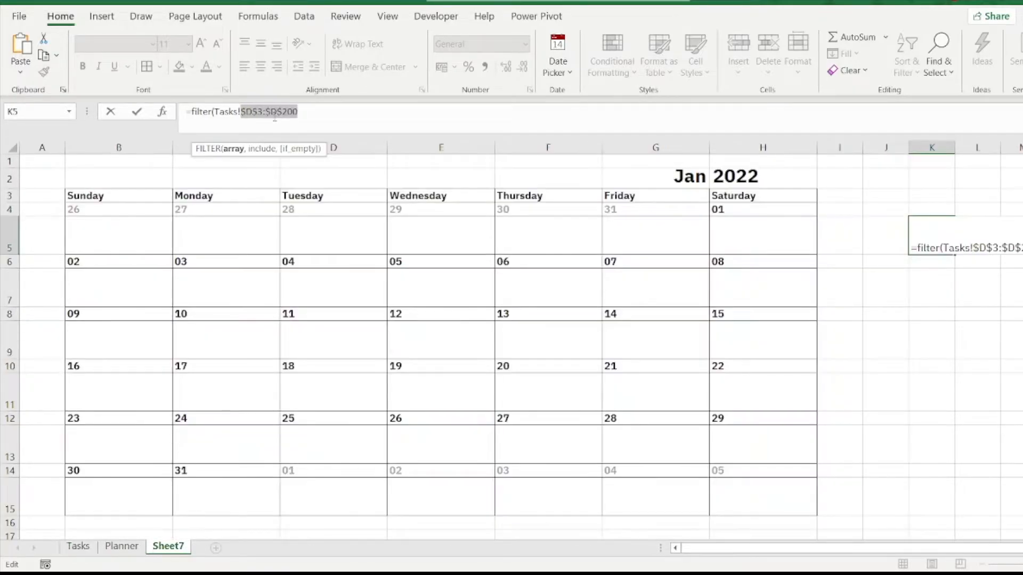
{"action": "left_click", "coordinate": [313, 119]}
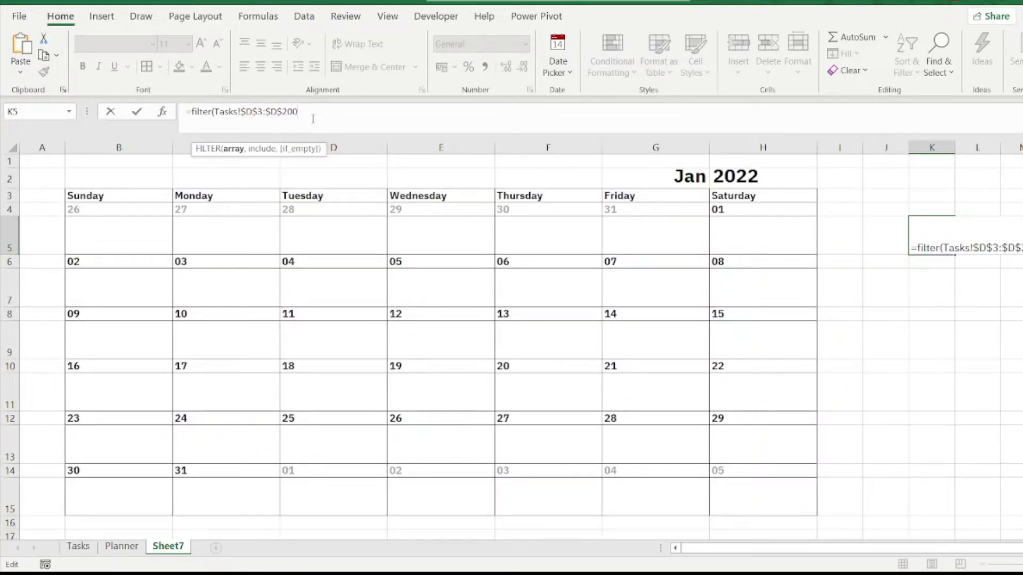
Step: Add the absolute date range Tasks!$B$3:$B$200 as the FILTER formula's include argument
{"action": "type", "text": ","}
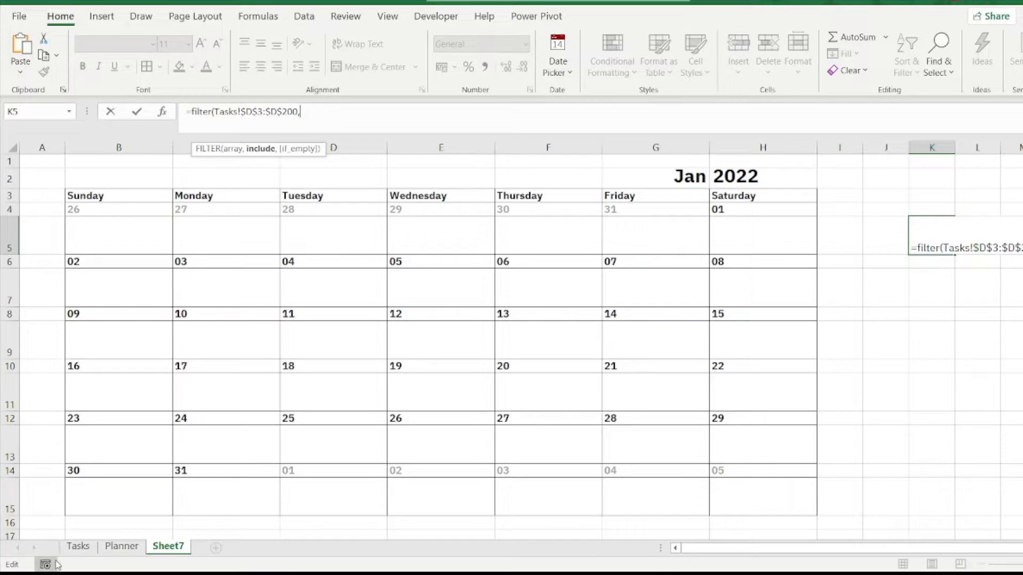
{"action": "left_click", "coordinate": [78, 549]}
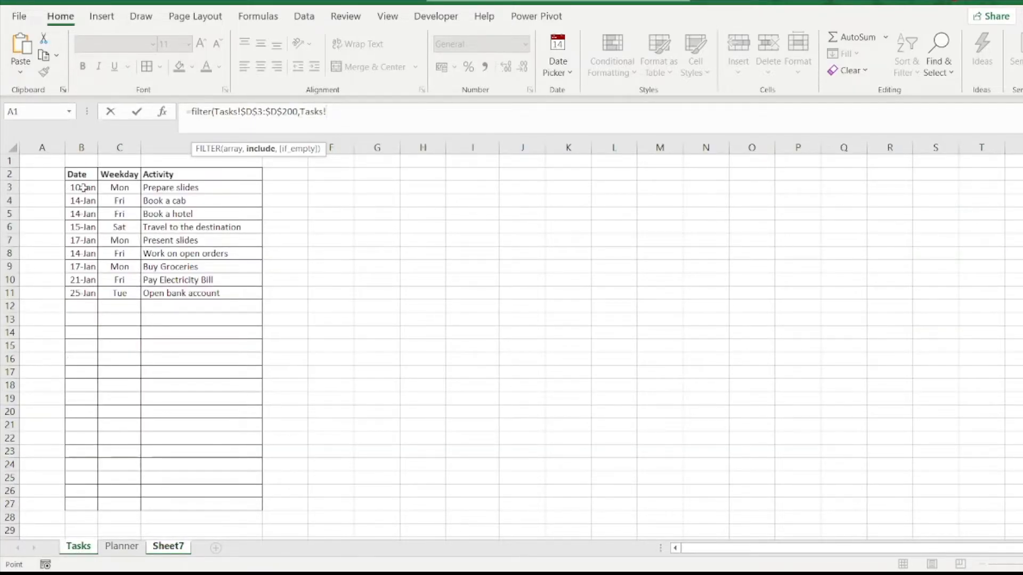
{"action": "left_click", "coordinate": [84, 294]}
{"action": "left_click_drag", "start_coordinate": [80, 188], "coordinate": [82, 294]}
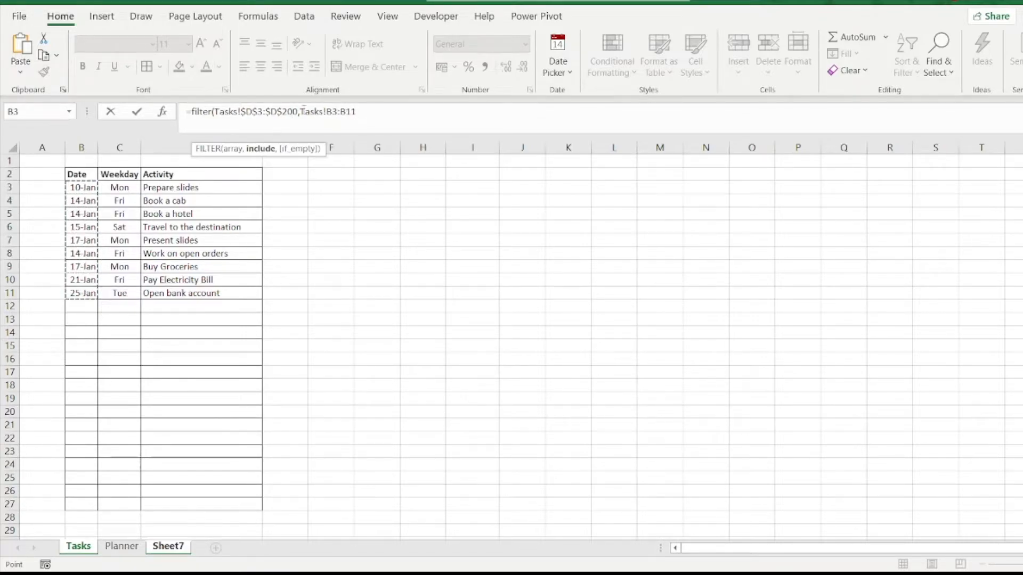
{"action": "key", "text": "BackSpace"}
{"action": "key", "text": "BackSpace"}
{"action": "type", "text": "200"}
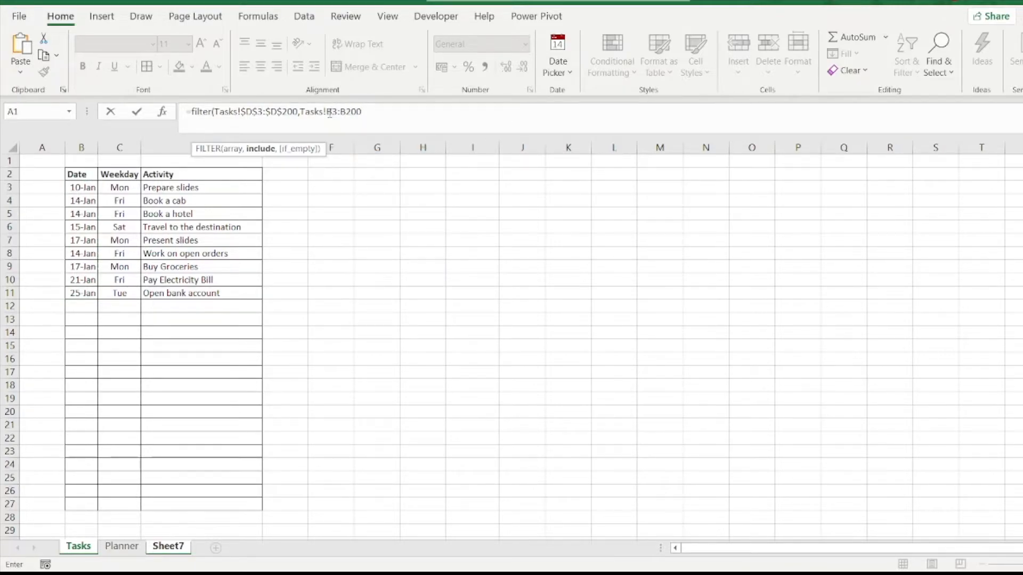
{"action": "left_click_drag", "start_coordinate": [327, 112], "coordinate": [366, 114]}
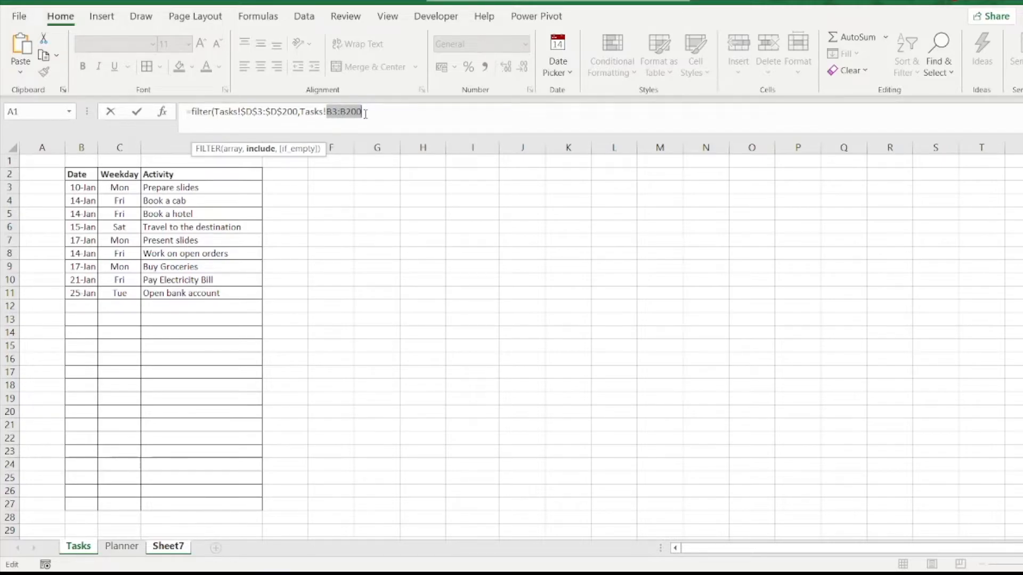
{"action": "key", "text": "F4"}
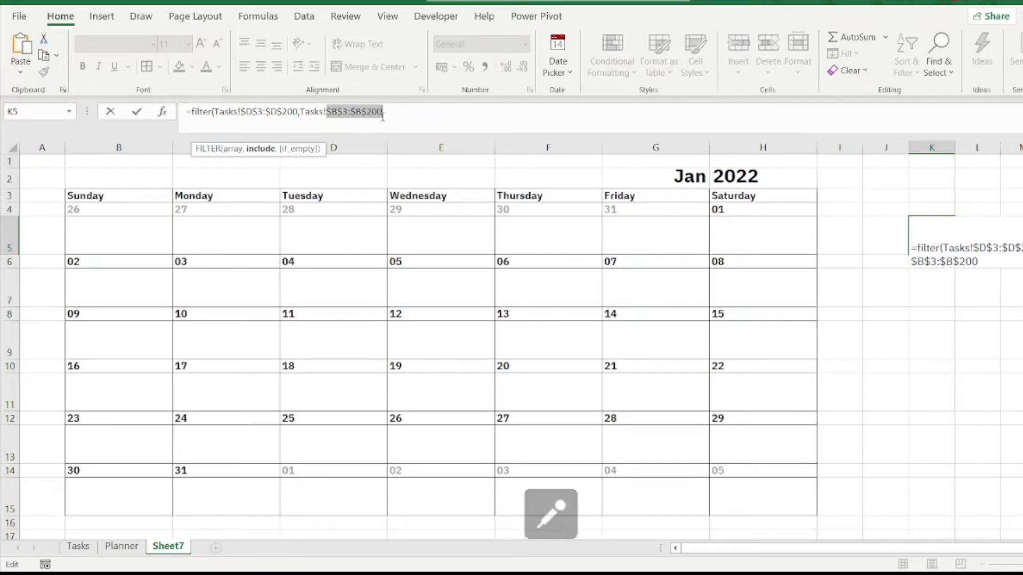
{"action": "left_click", "coordinate": [399, 112]}
Step: Set the FILTER formula's if_empty argument to "" and complete the formula in K5
{"action": "type", "text": ","}
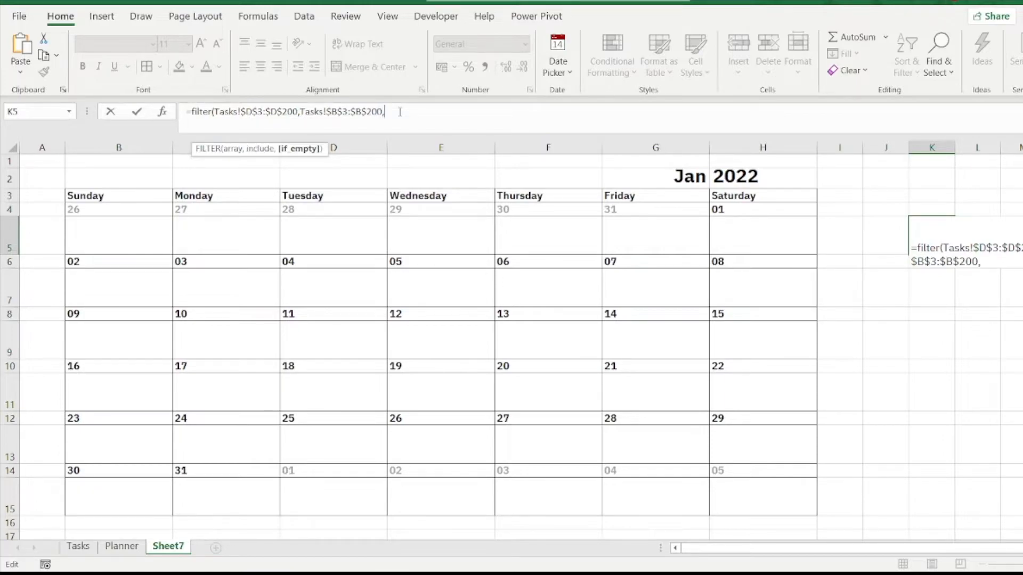
{"action": "type", "text": "\"\")"}
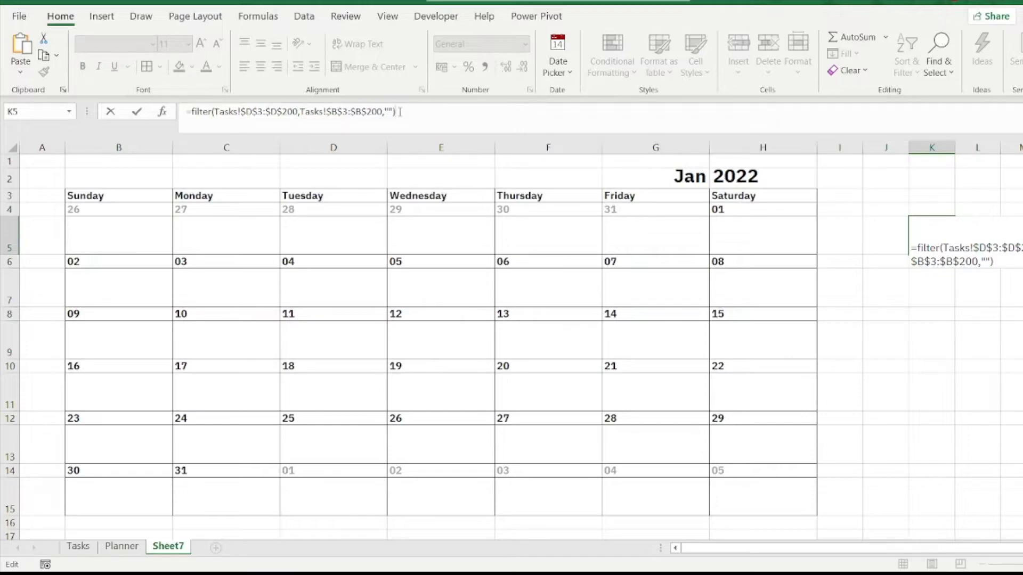
{"action": "key", "text": "Return"}
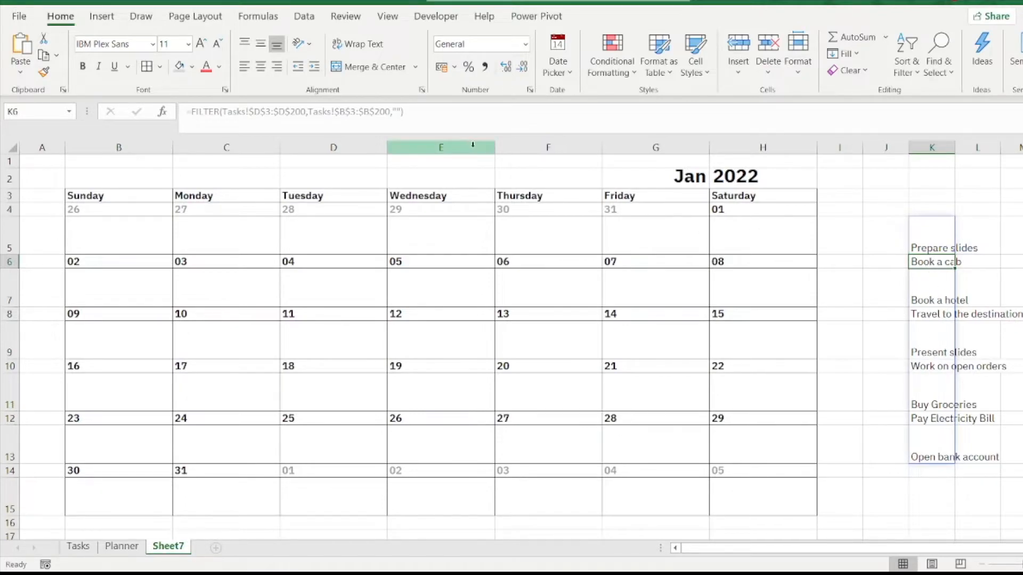
Step: Extend the include argument in K5's formula so the task dates must equal the calendar date in B4
{"action": "left_click", "coordinate": [934, 238]}
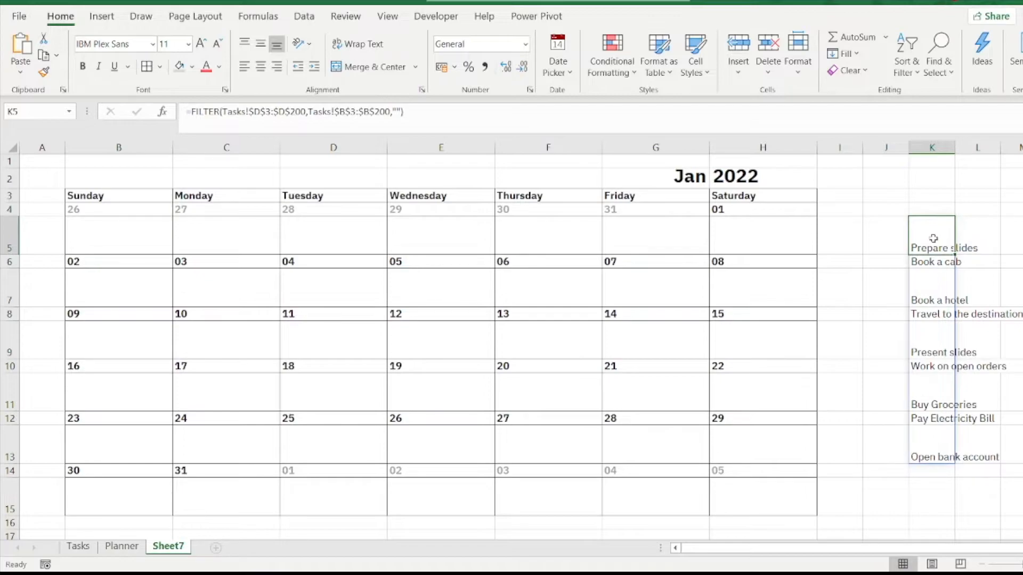
{"action": "left_click", "coordinate": [391, 114]}
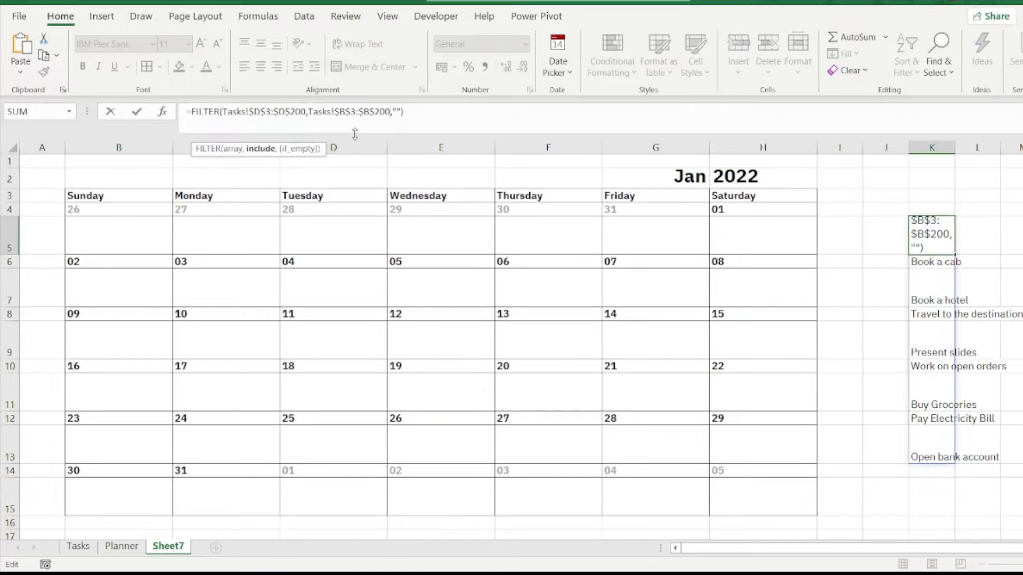
{"action": "type", "text": "="}
{"action": "left_click", "coordinate": [92, 213]}
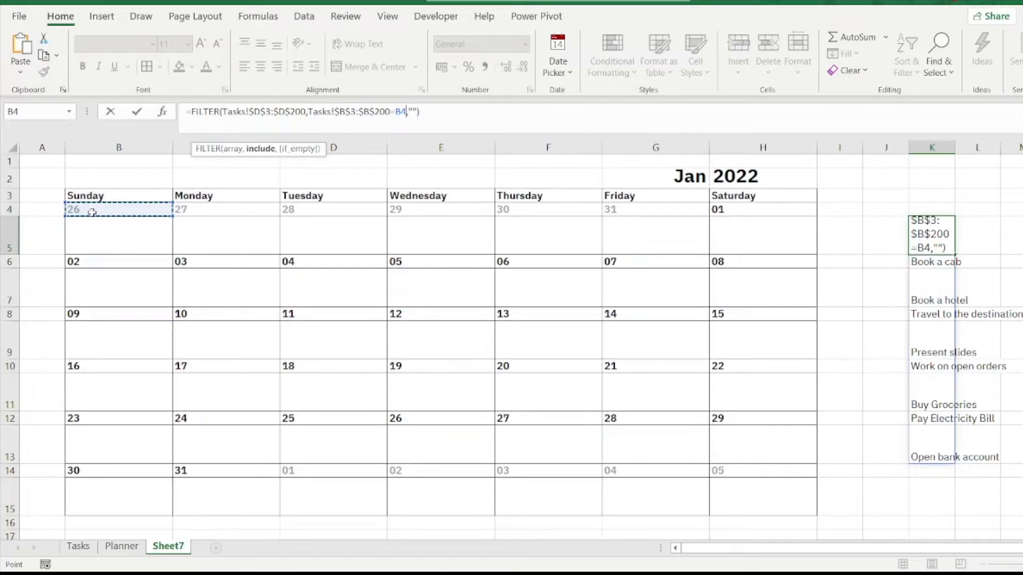
{"action": "key", "text": "Return"}
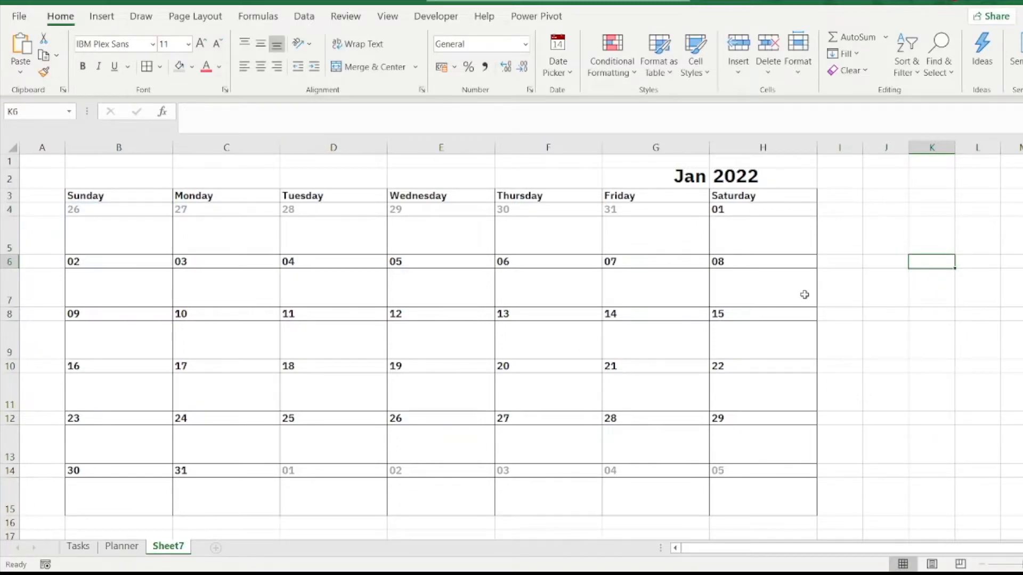
Step: Replace the date criterion in K5's FILTER formula with cell G8
{"action": "left_click", "coordinate": [943, 232]}
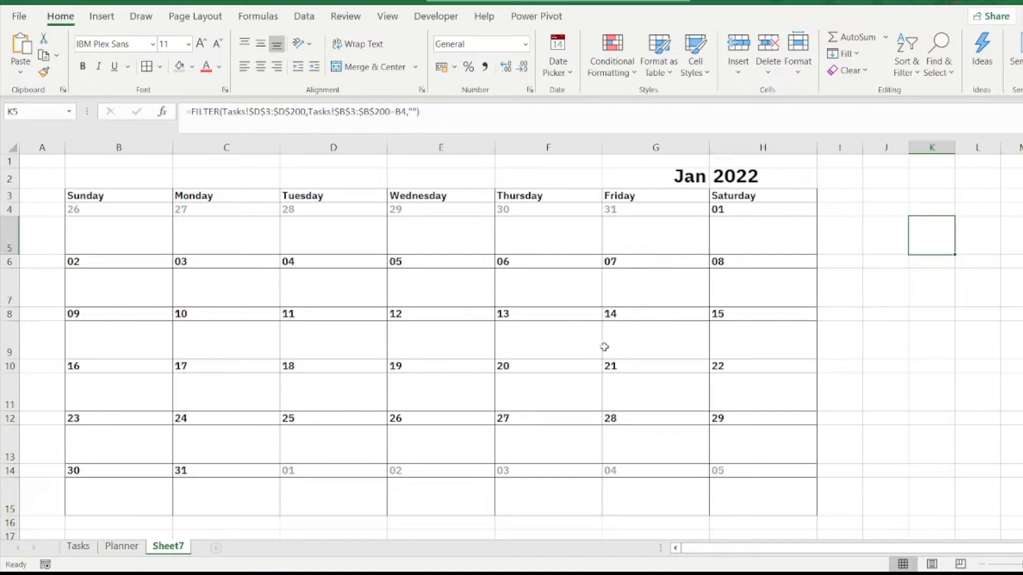
{"action": "left_click", "coordinate": [397, 112]}
{"action": "double_click", "coordinate": [398, 111]}
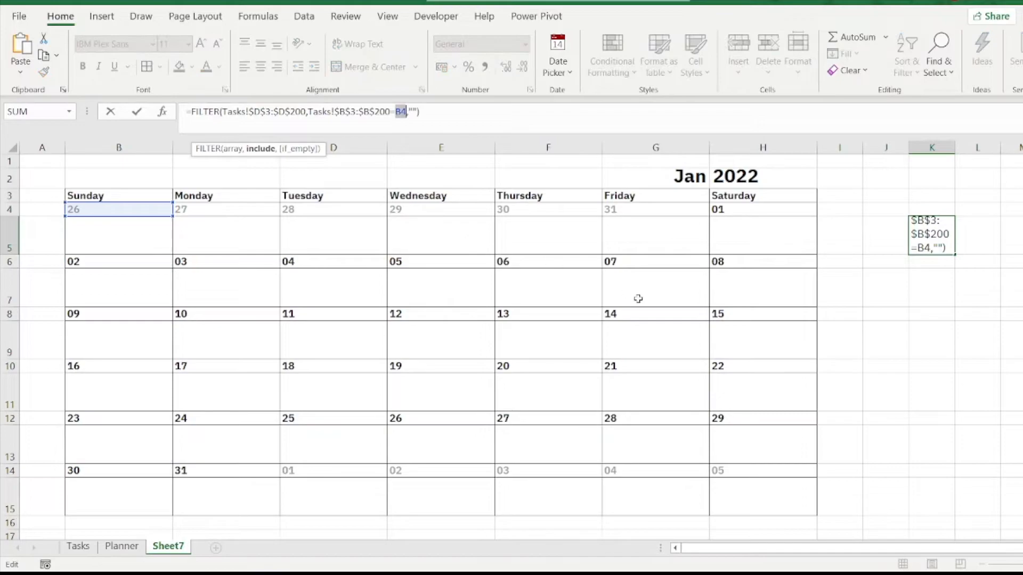
{"action": "left_click", "coordinate": [631, 316]}
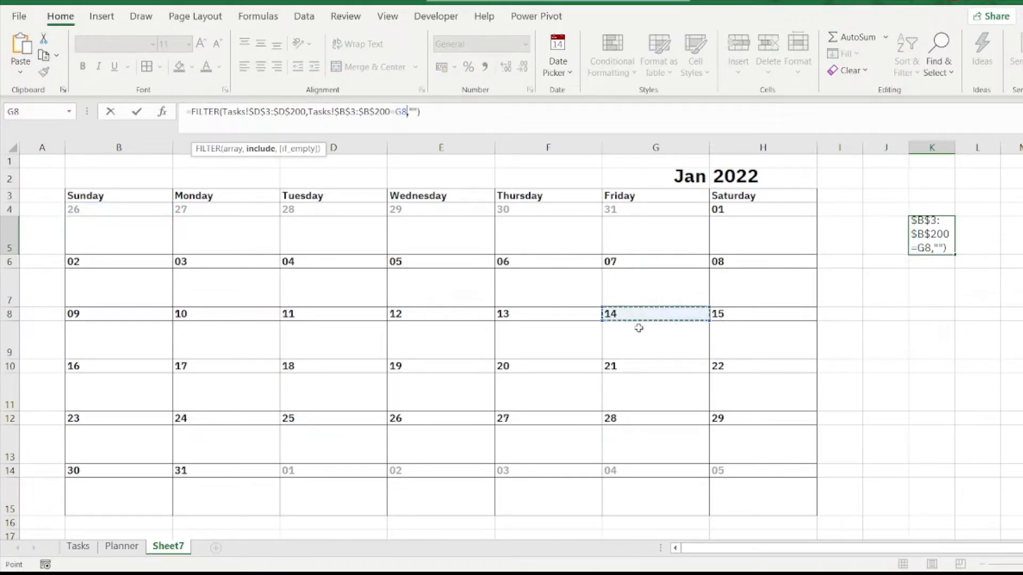
{"action": "key", "text": "Return"}
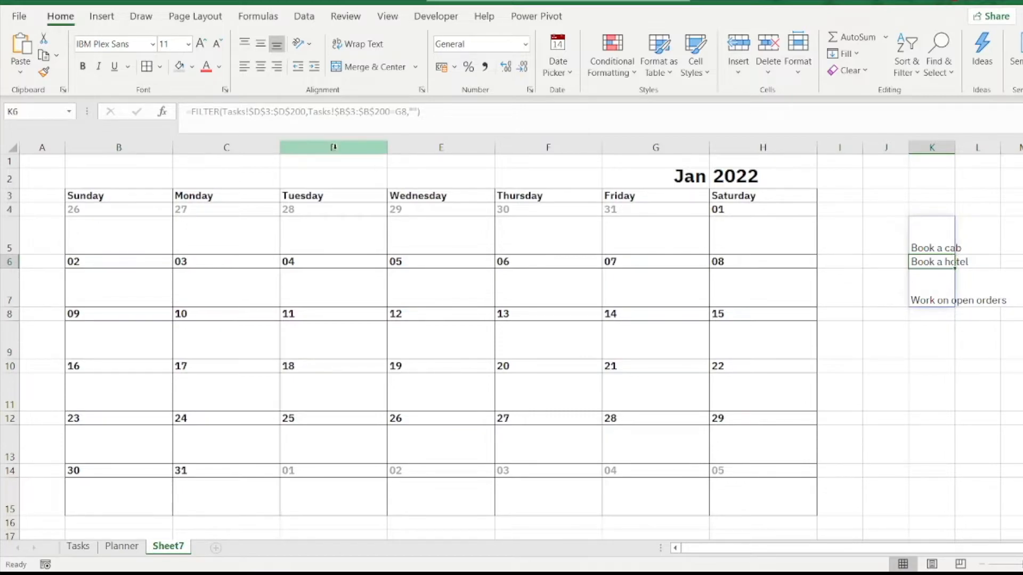
{"action": "left_click", "coordinate": [195, 115]}
{"action": "key", "text": "ctrl+a"}
{"action": "key", "text": "BackSpace"}
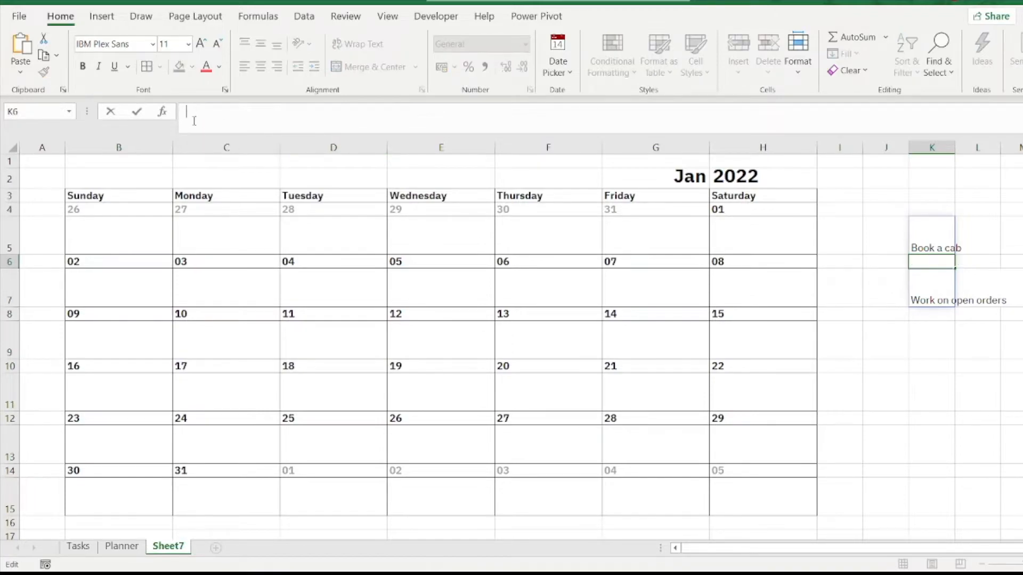
Step: Insert the opening of a TEXTJOIN function around the FILTER formula in K5
{"action": "left_click", "coordinate": [943, 215]}
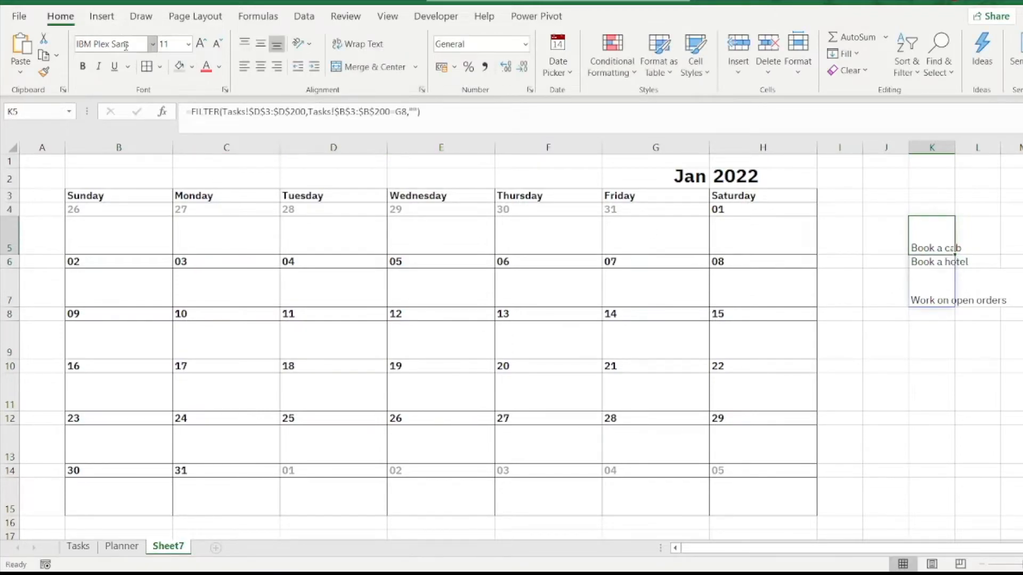
{"action": "left_click", "coordinate": [191, 111]}
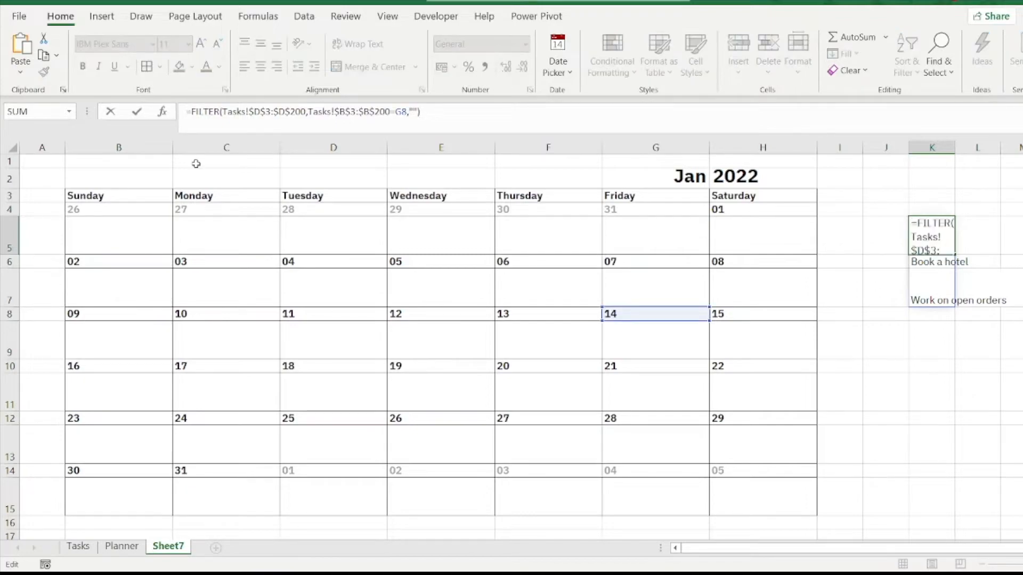
{"action": "type", "text": "tezxxt"}
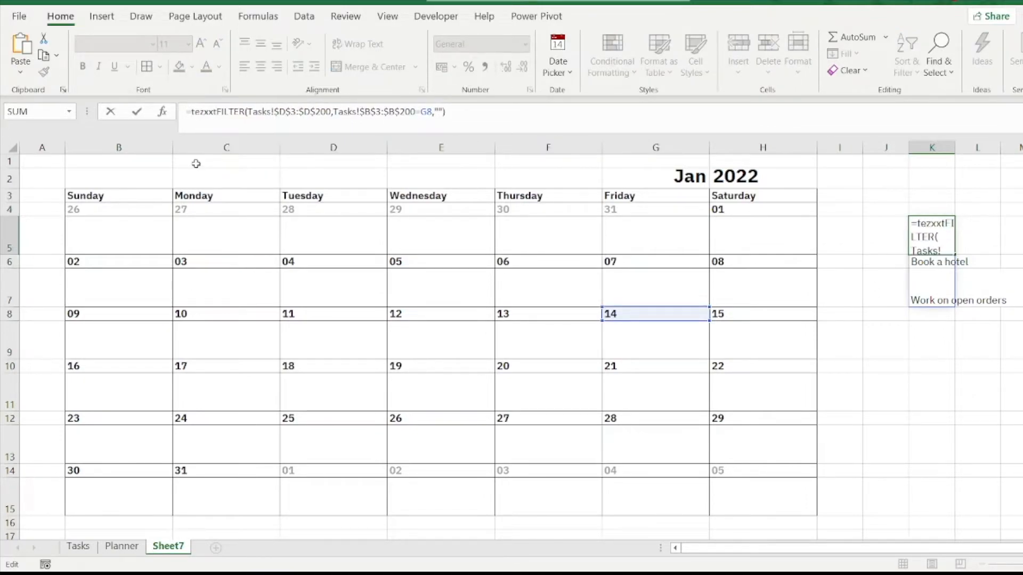
{"action": "key", "text": "BackSpace"}
{"action": "key", "text": "BackSpace"}
{"action": "key", "text": "BackSpace"}
{"action": "key", "text": "BackSpace"}
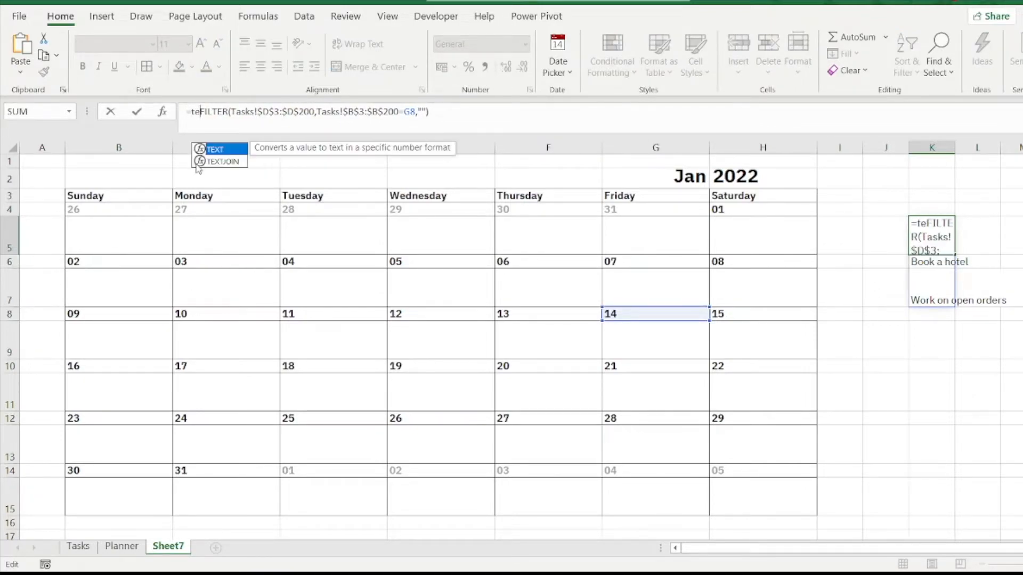
{"action": "type", "text": "xtj"}
{"action": "type", "text": "oin(char(10)&\"* \","}
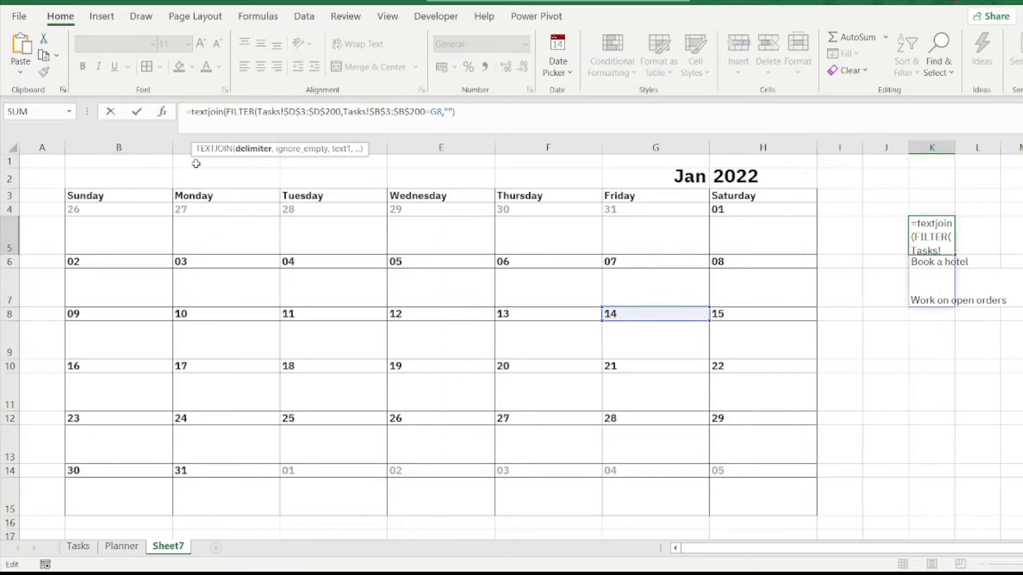
Step: Set the TEXTJOIN delimiter in K5's formula to CHAR(10)&"* " so each task starts on a new line with an asterisk
{"action": "type", "text": "char"}
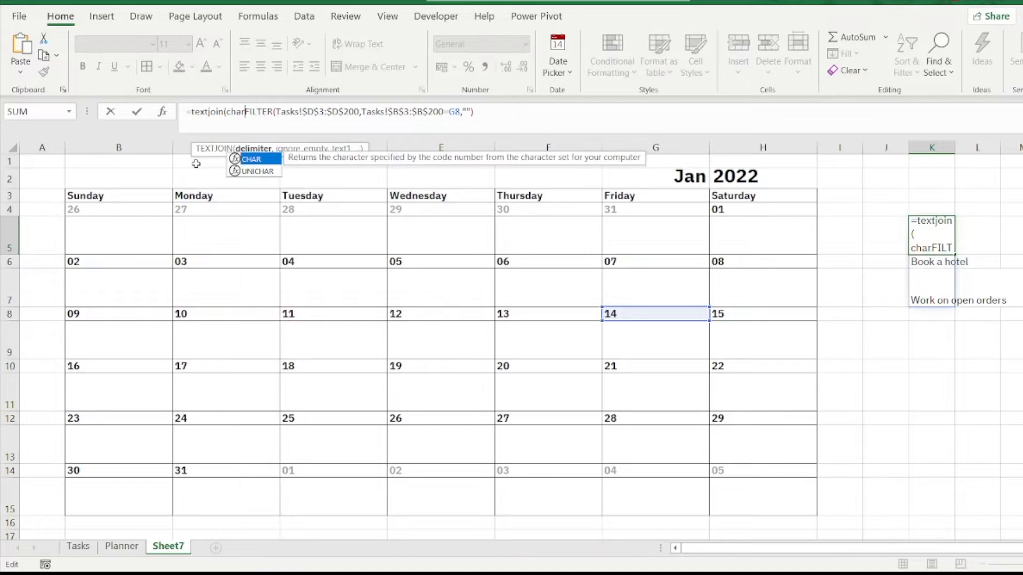
{"action": "type", "text": "(10"}
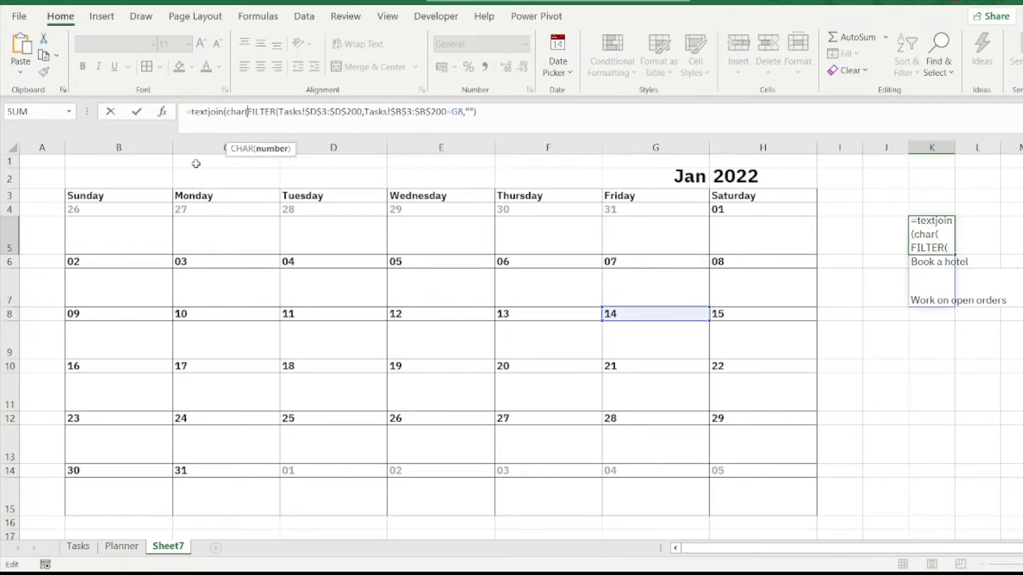
{"action": "type", "text": ")"}
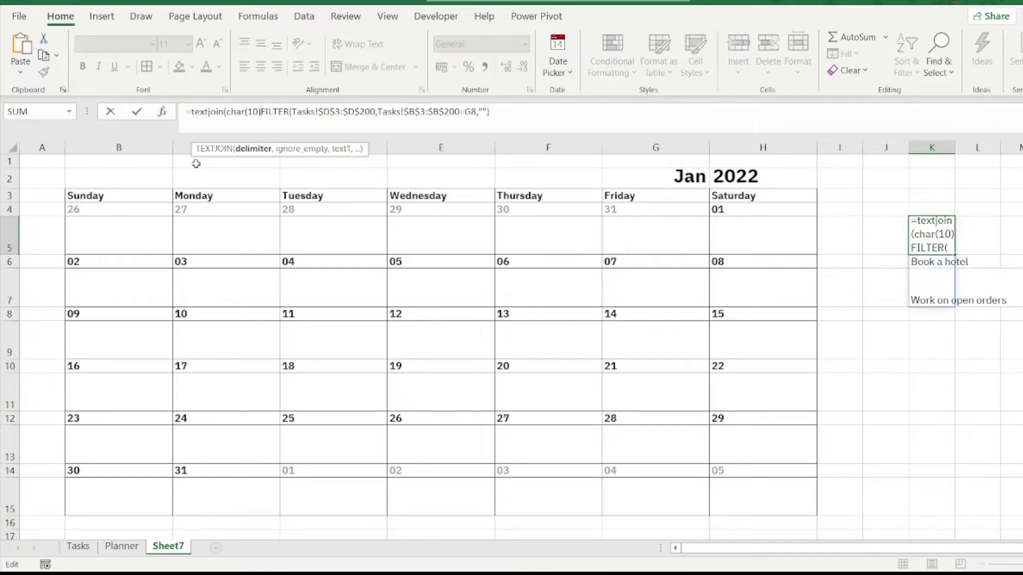
{"action": "type", "text": "&"}
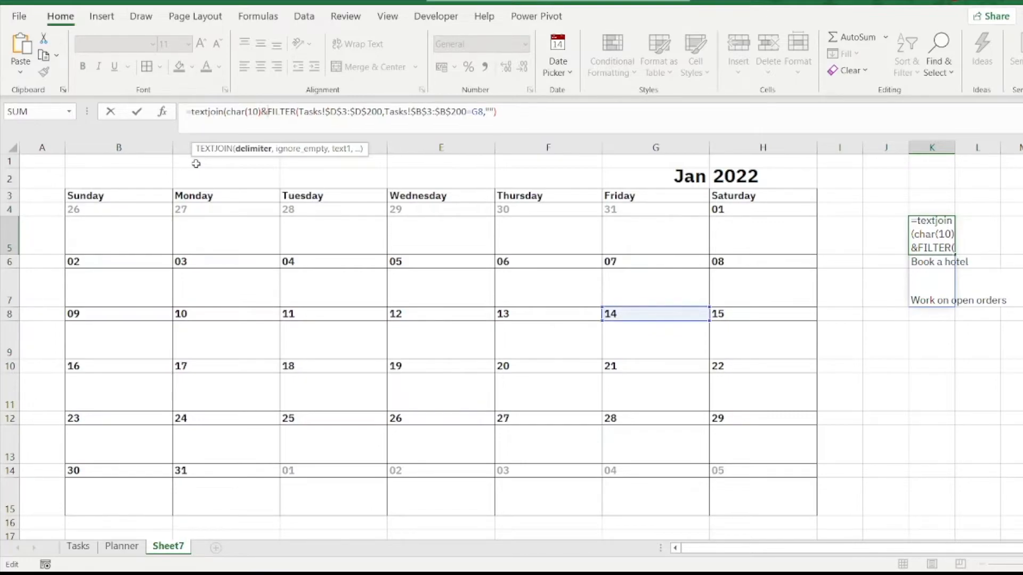
{"action": "type", "text": "\""}
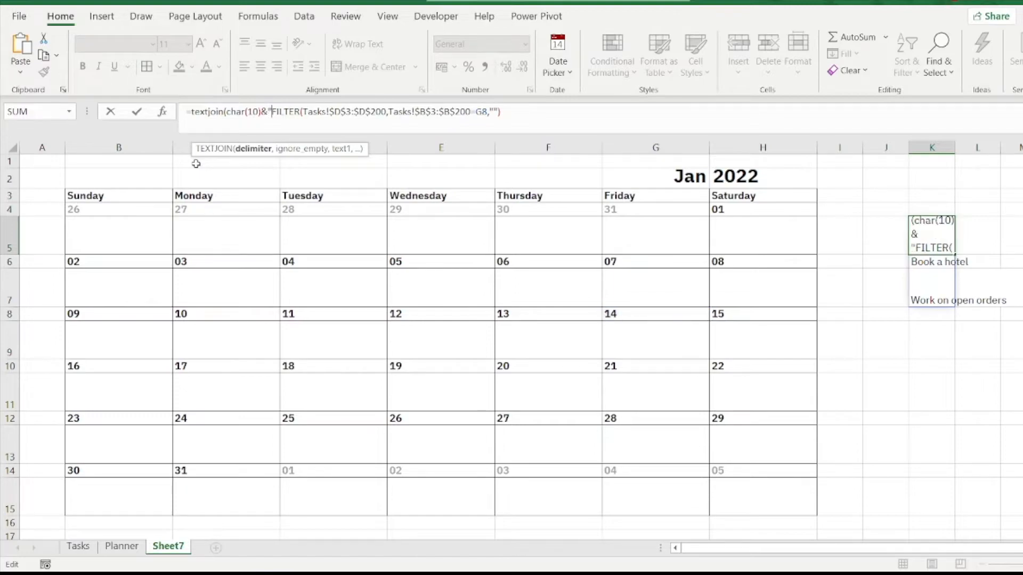
{"action": "type", "text": "*"}
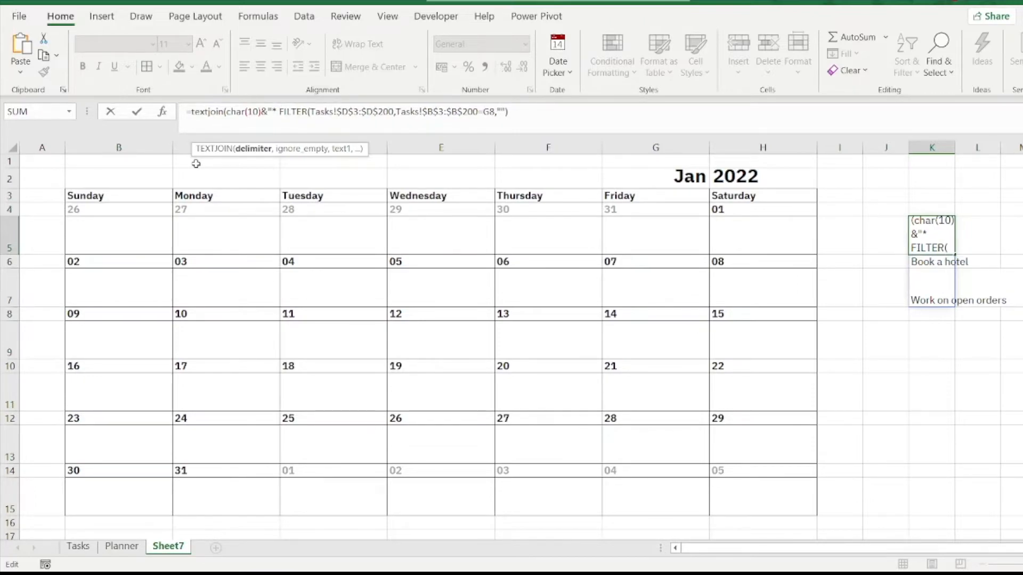
{"action": "type", "text": "\""}
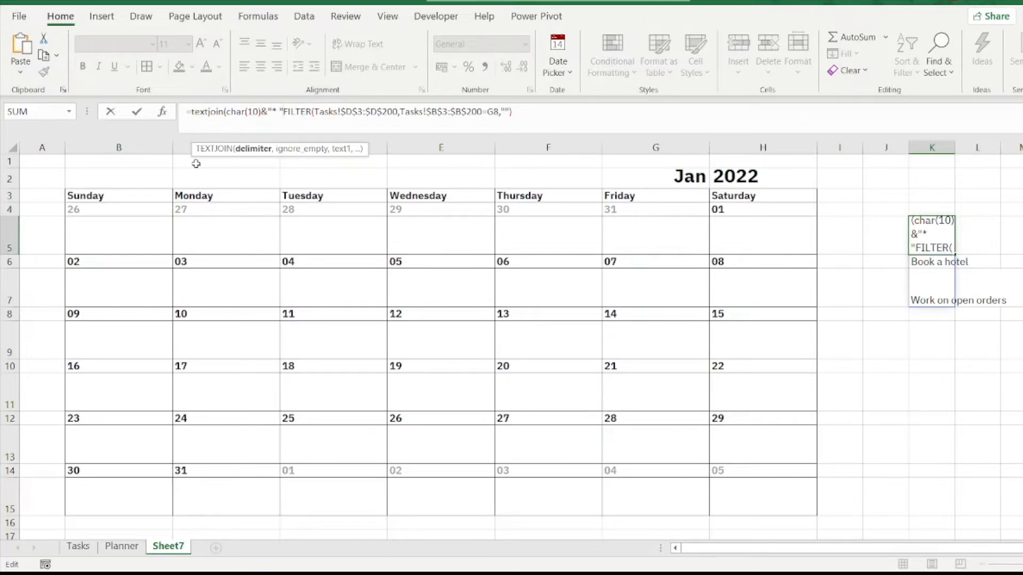
Step: Set TEXTJOIN's ignore_empty argument to TRUE, keep the FILTER function as text1, and complete the formula in K5
{"action": "type", "text": ","}
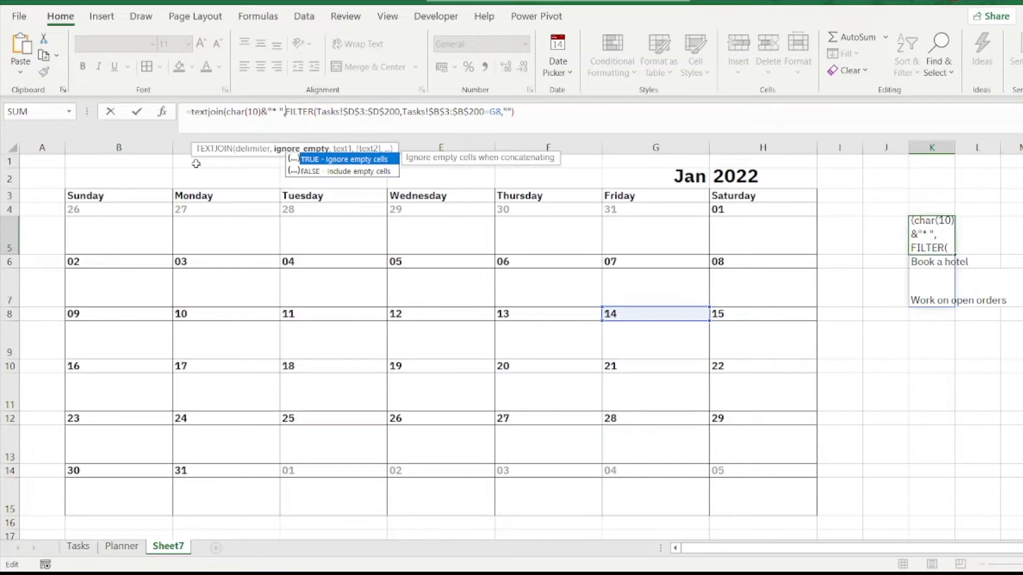
{"action": "key", "text": "Tab"}
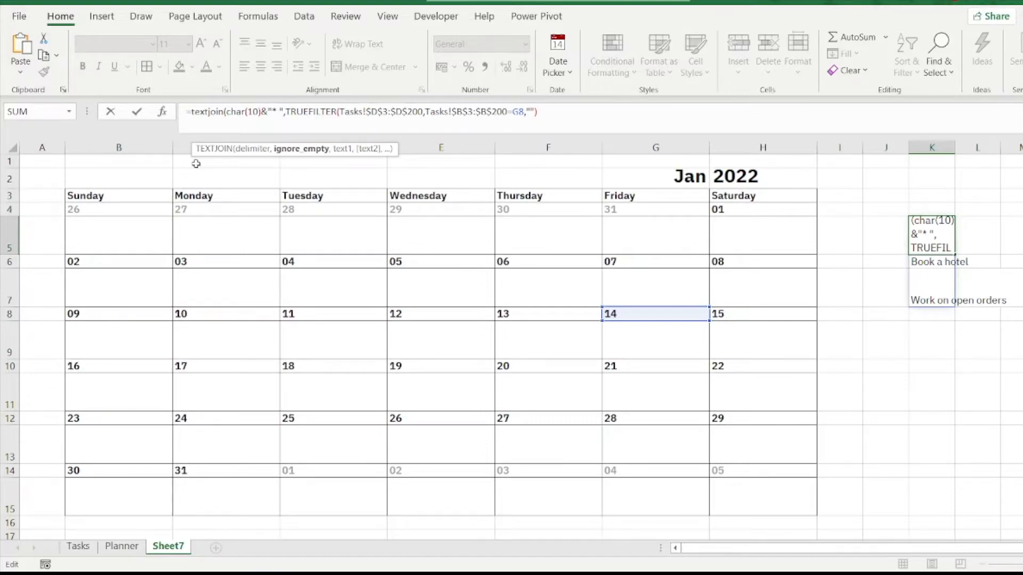
{"action": "type", "text": ","}
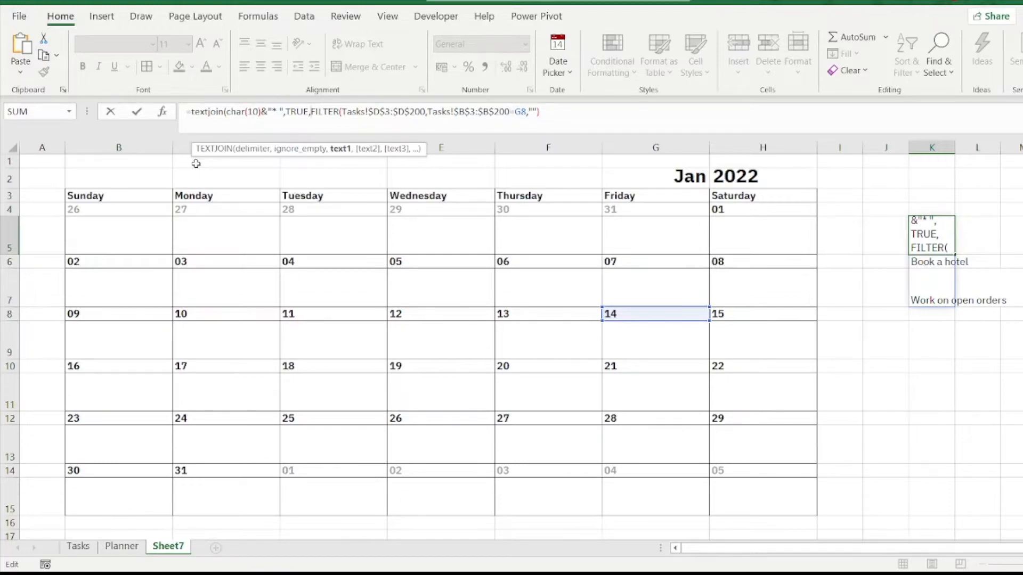
{"action": "left_click", "coordinate": [568, 112]}
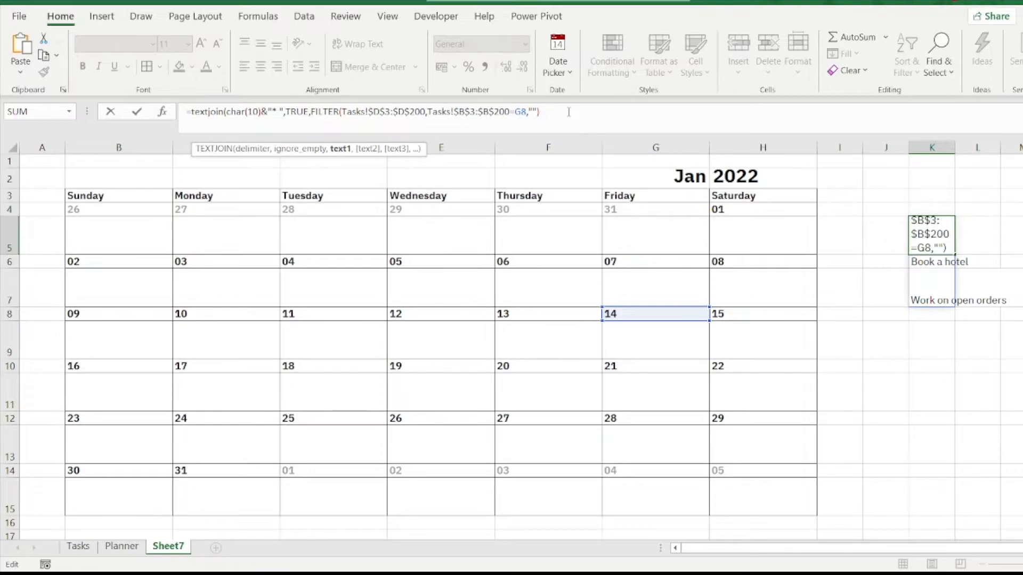
{"action": "type", "text": ")"}
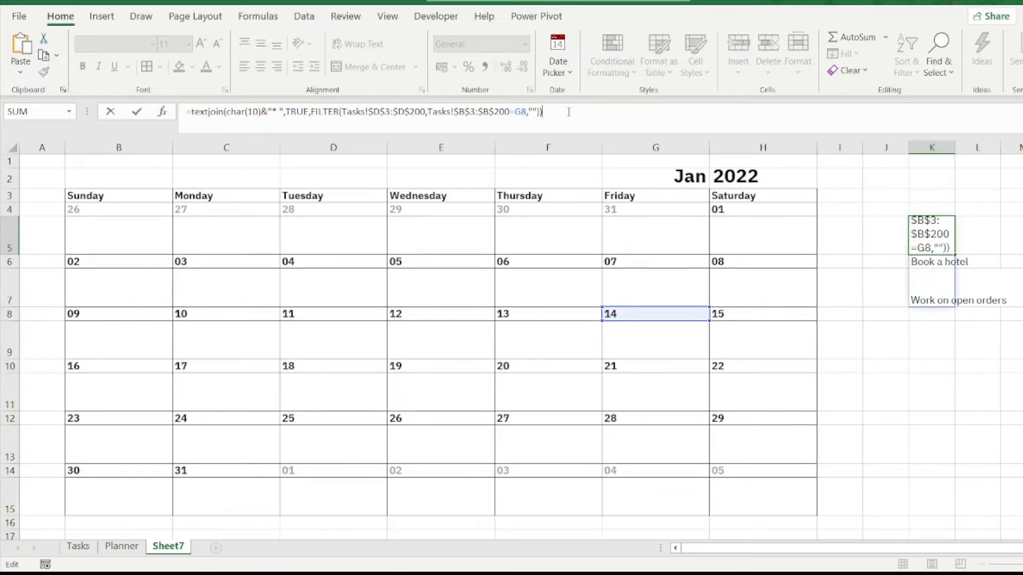
{"action": "key", "text": "Return"}
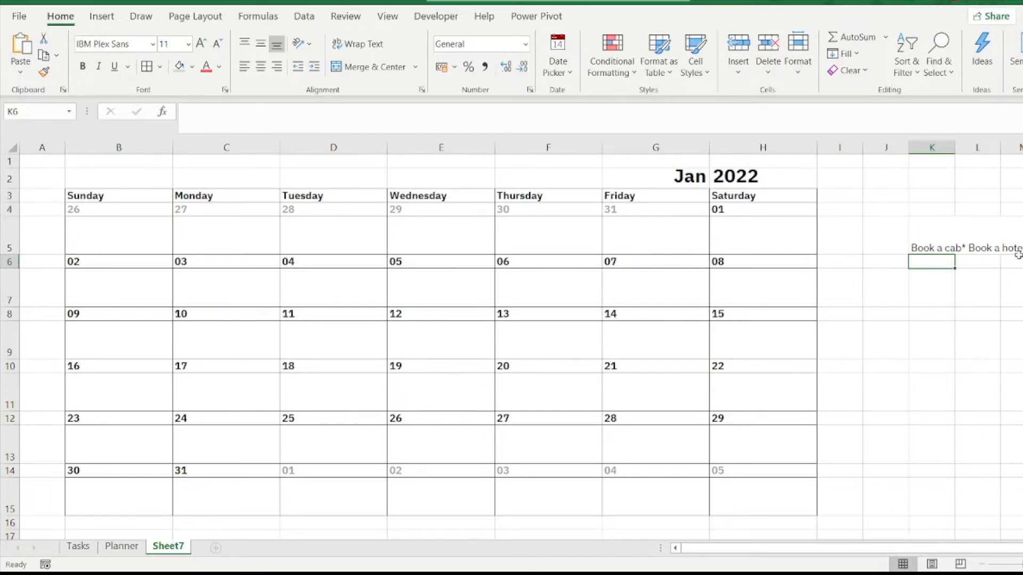
Step: Prefix the TEXTJOIN formula in K5 with "* "& so the first task also gets an asterisk
{"action": "left_click", "coordinate": [931, 247]}
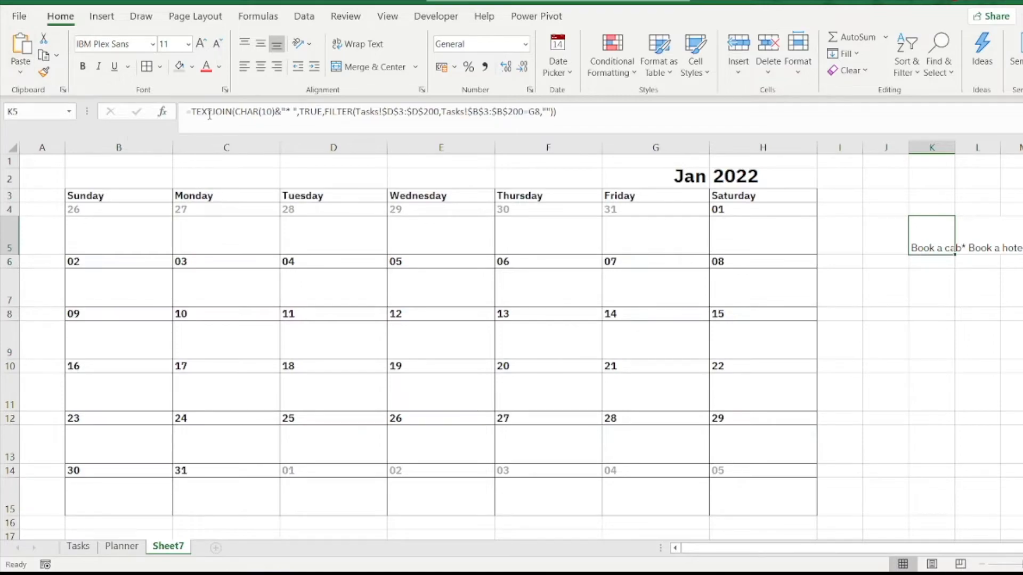
{"action": "left_click", "coordinate": [193, 113]}
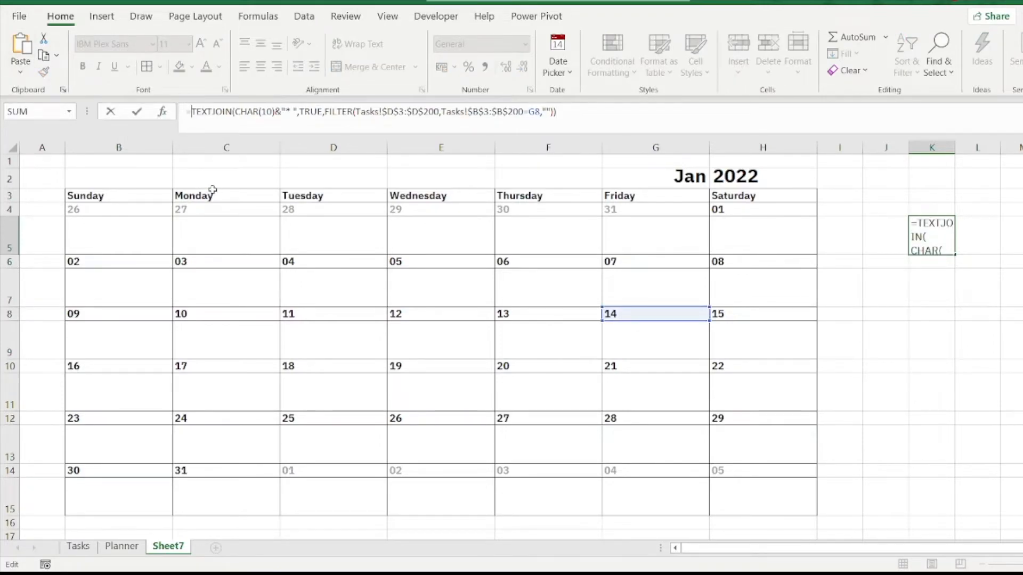
{"action": "type", "text": "\"*"}
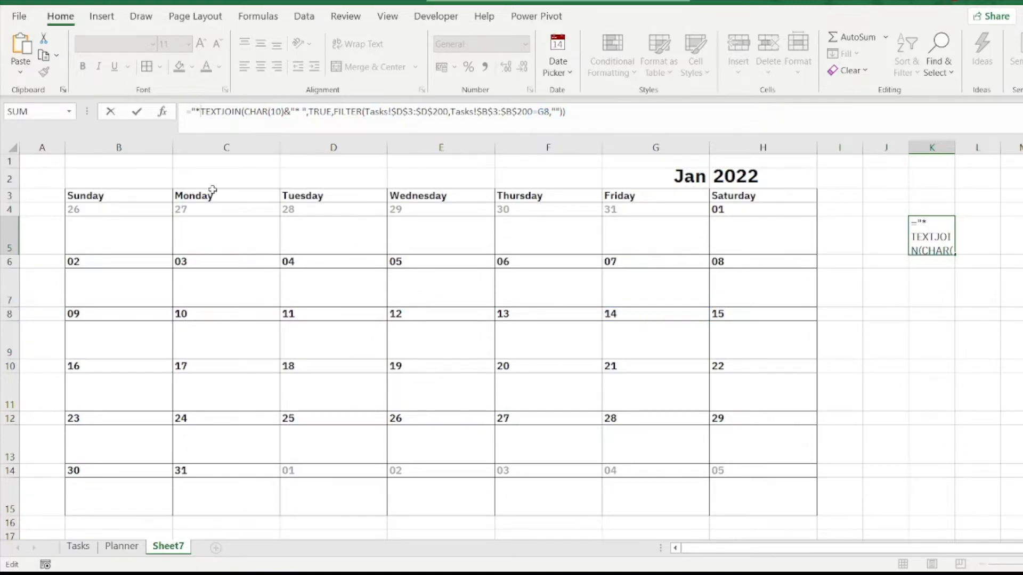
{"action": "type", "text": " \""}
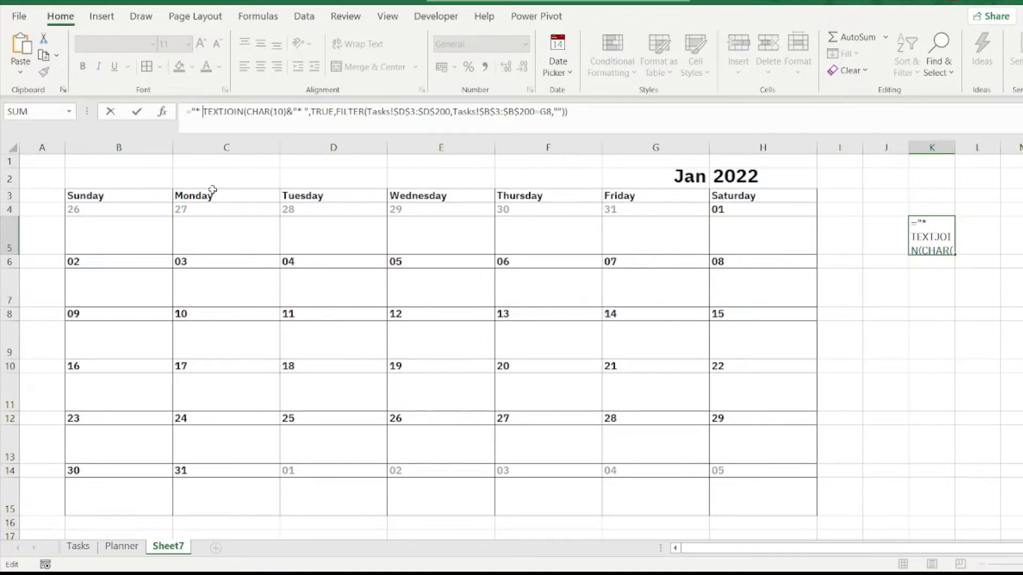
{"action": "type", "text": "&"}
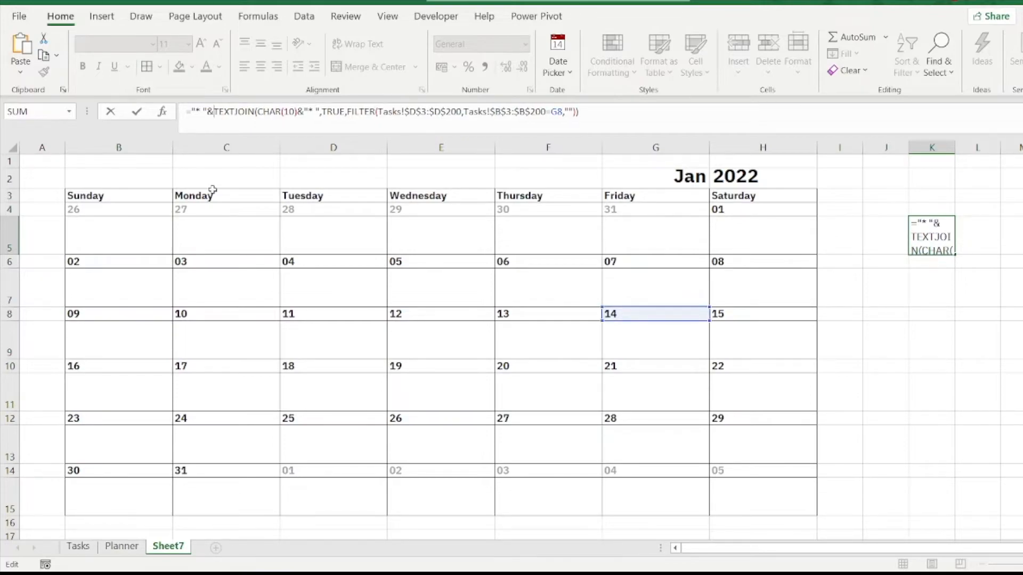
{"action": "key", "text": "Return"}
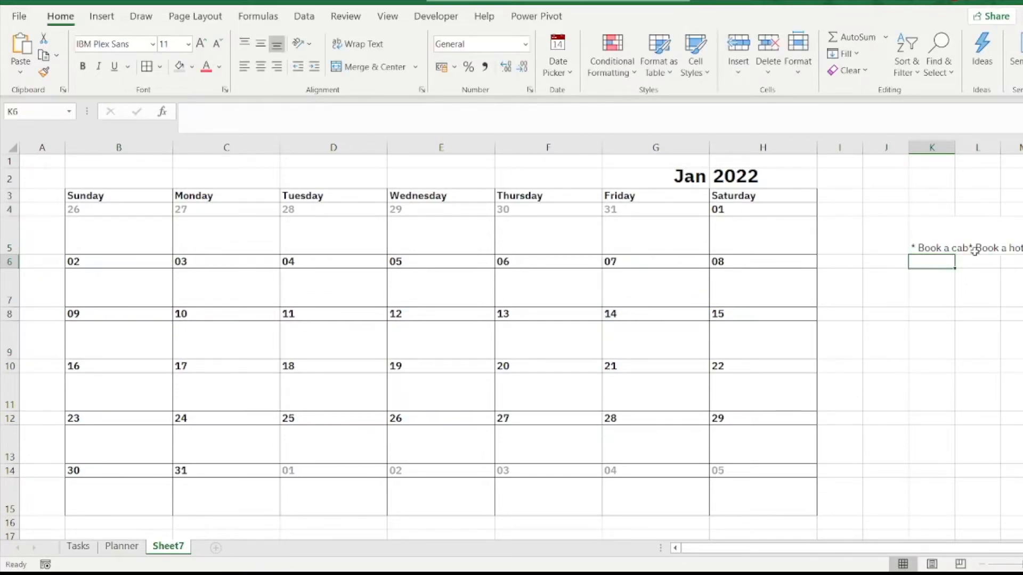
Step: Turn on text wrapping for all cells of Sheet7
{"action": "left_click", "coordinate": [944, 248]}
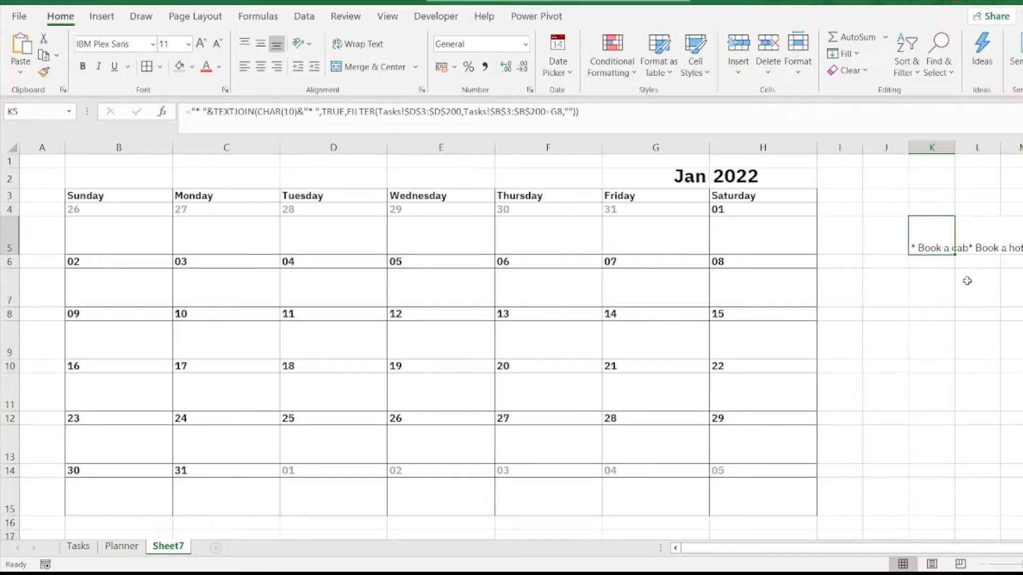
{"action": "left_click", "coordinate": [12, 147]}
{"action": "right_click", "coordinate": [586, 319]}
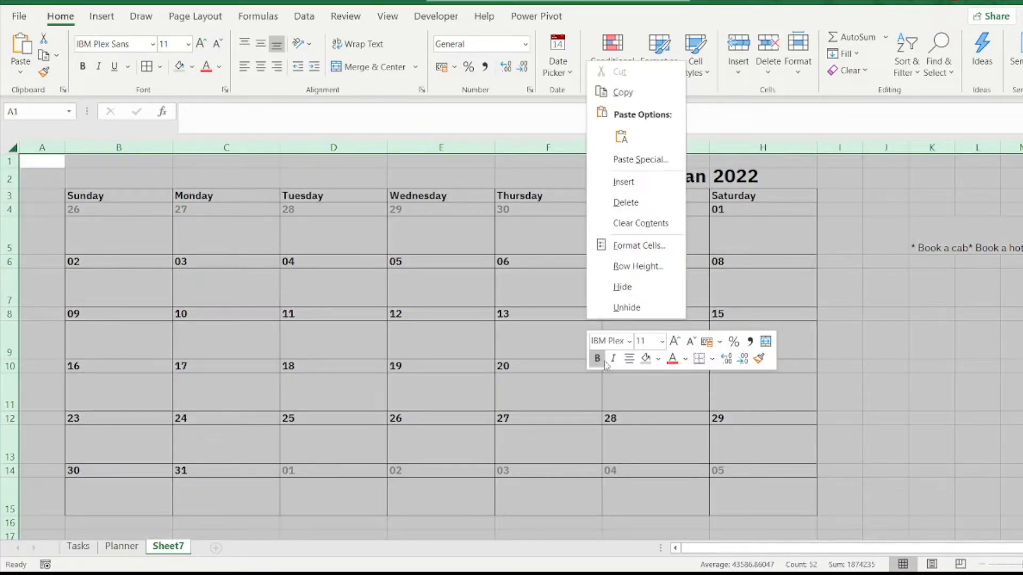
{"action": "left_click", "coordinate": [638, 246]}
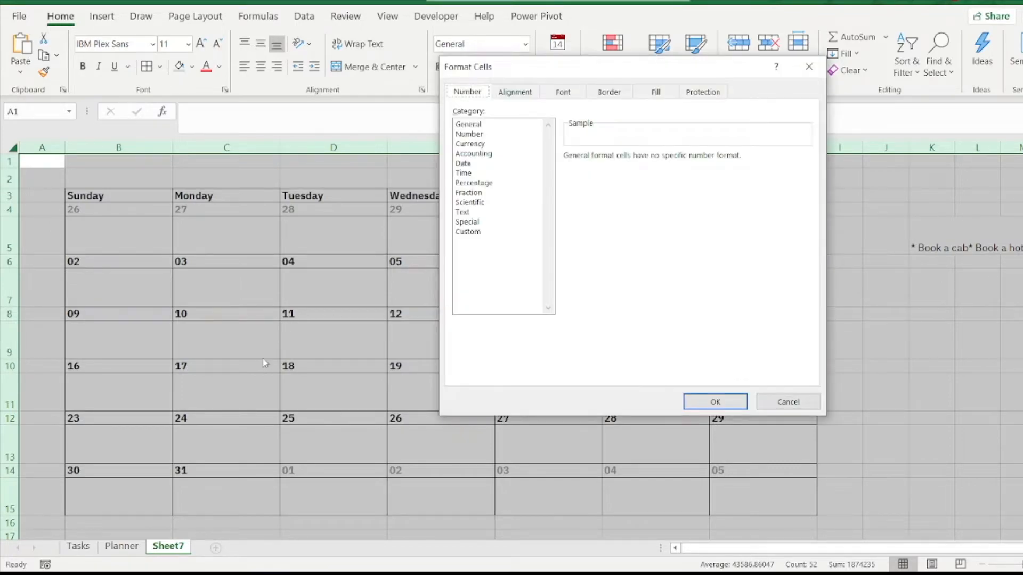
{"action": "left_click", "coordinate": [509, 92]}
{"action": "left_click", "coordinate": [465, 221]}
{"action": "left_click", "coordinate": [715, 402]}
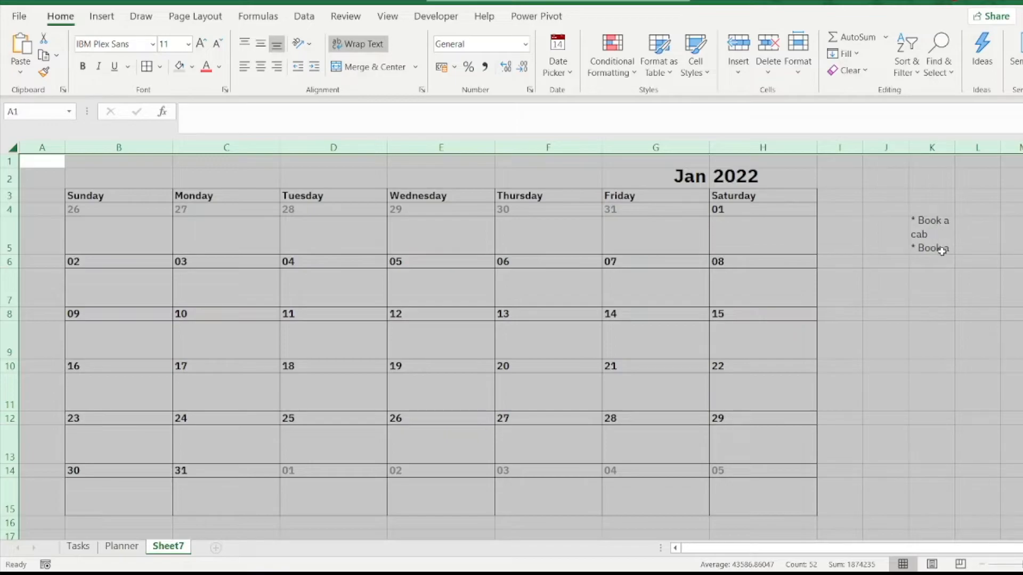
Step: Copy the full formula text from K5 into cell B5 beneath the first calendar date
{"action": "left_click", "coordinate": [943, 246]}
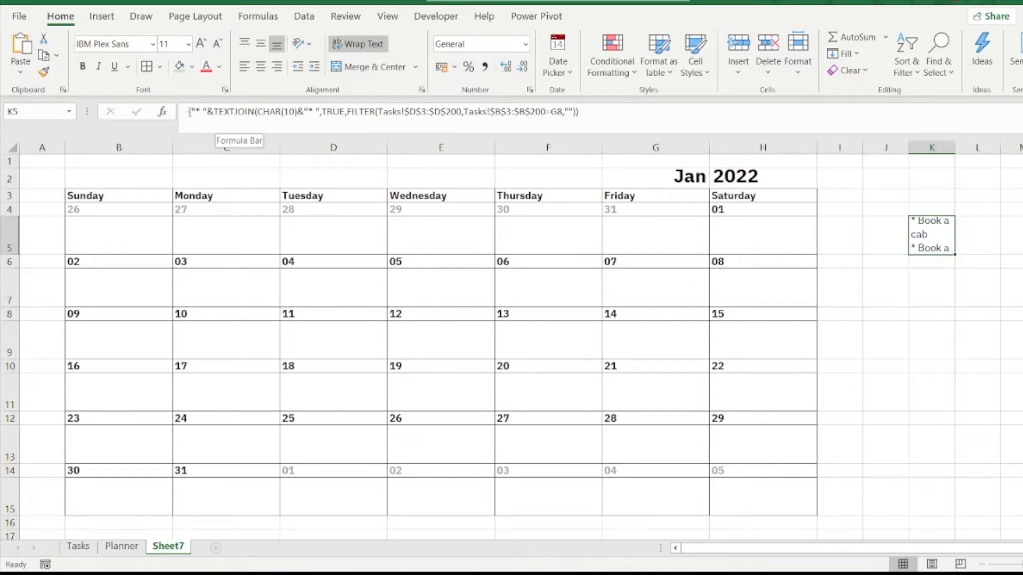
{"action": "left_click_drag", "start_coordinate": [188, 112], "coordinate": [606, 104]}
{"action": "key", "text": "ctrl+c"}
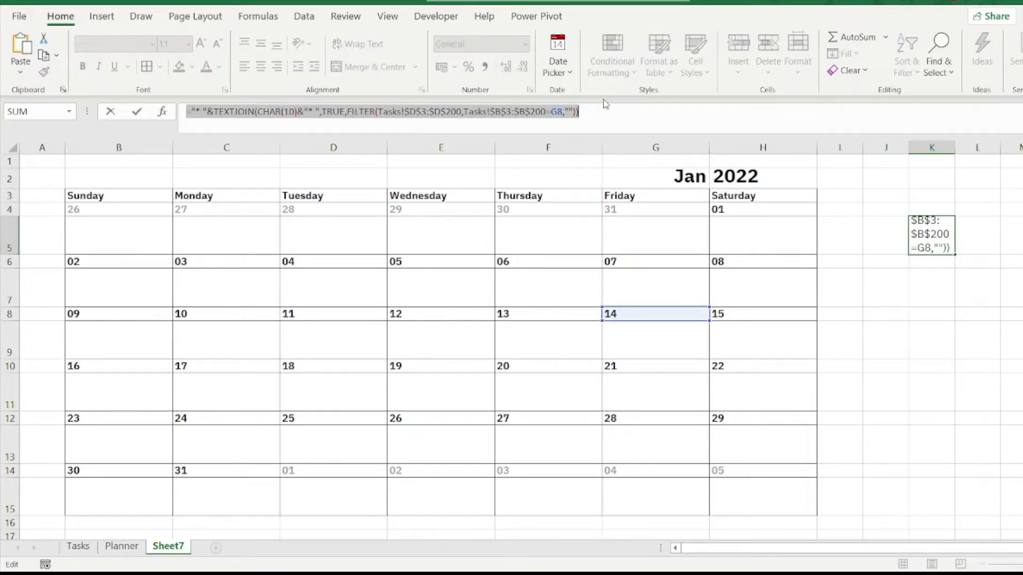
{"action": "key", "text": "Escape"}
{"action": "left_click", "coordinate": [106, 235]}
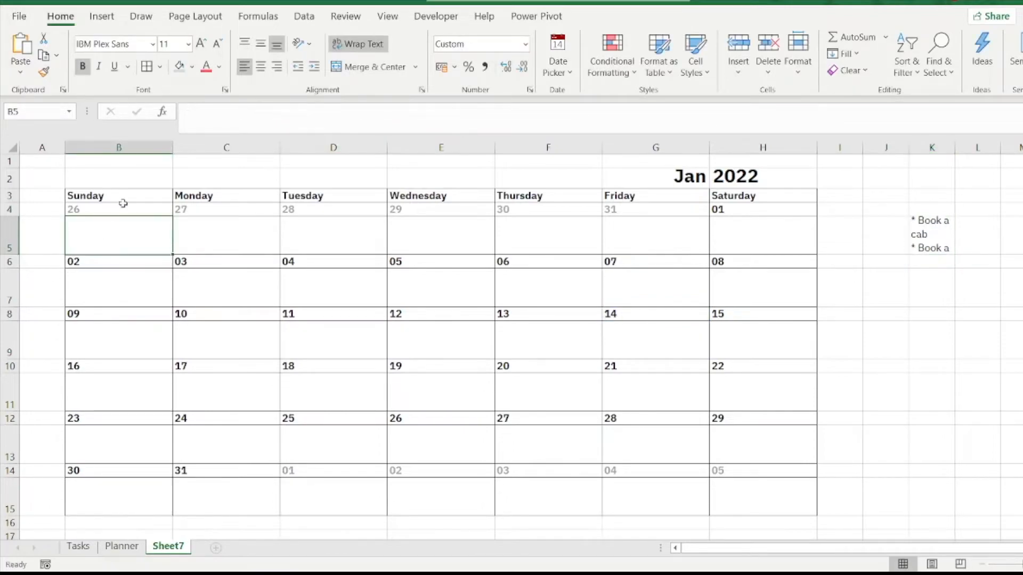
{"action": "left_click", "coordinate": [204, 115]}
{"action": "key", "text": "ctrl+v"}
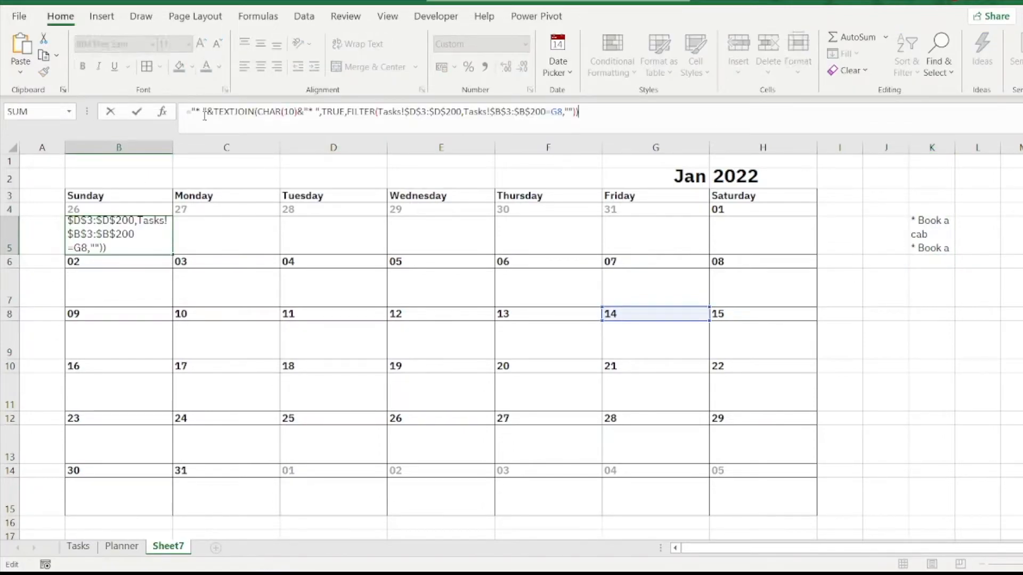
Step: Replace the G8 date criterion in B5's formula with B4 and align the cell's content to the top
{"action": "double_click", "coordinate": [556, 111]}
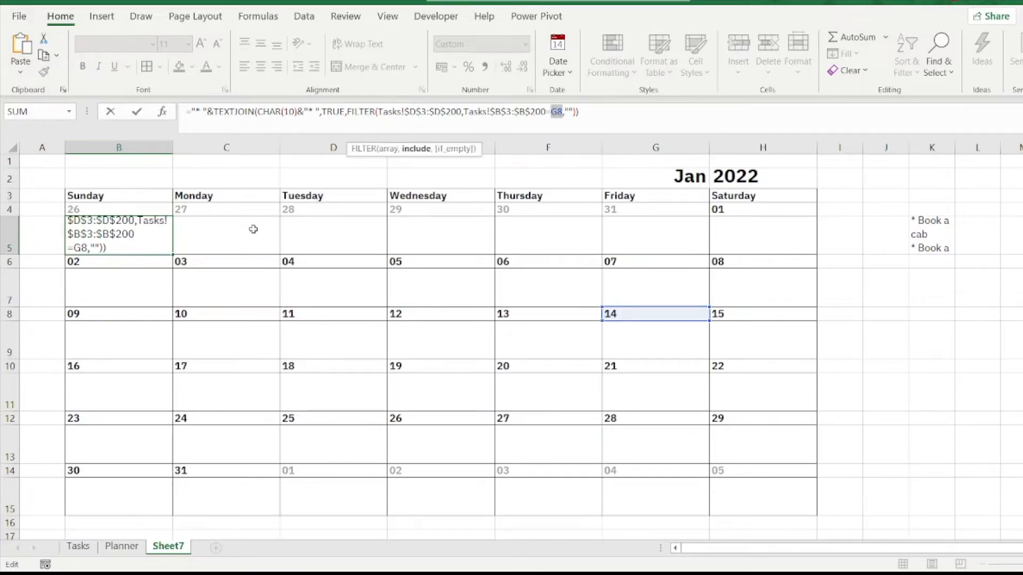
{"action": "left_click", "coordinate": [99, 209]}
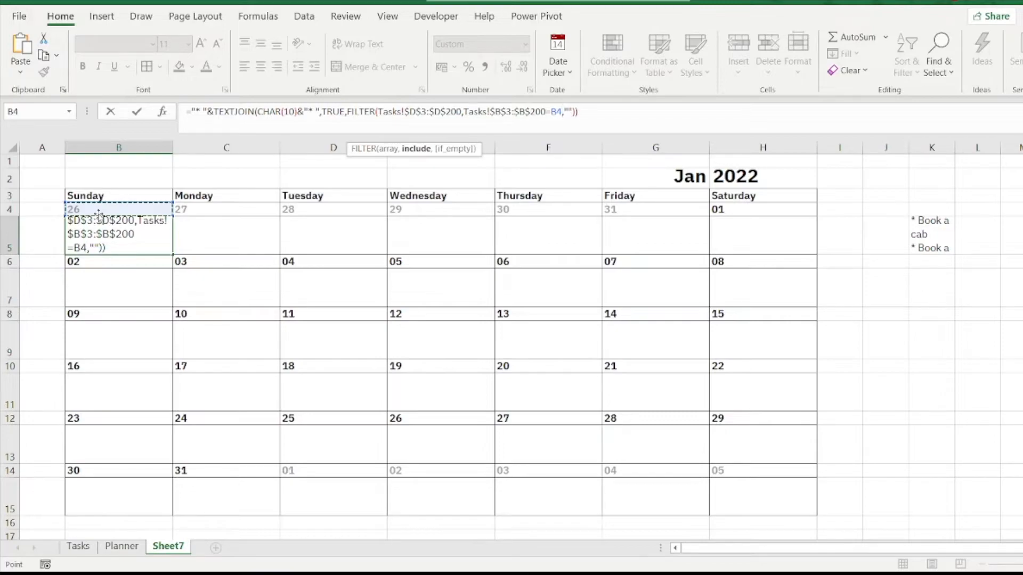
{"action": "key", "text": "Return"}
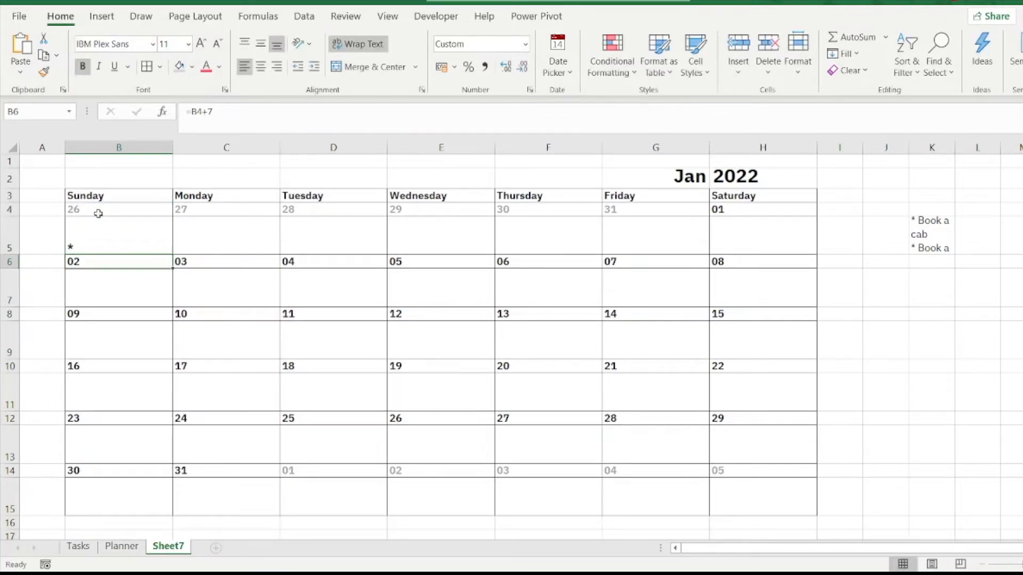
{"action": "left_click", "coordinate": [108, 242]}
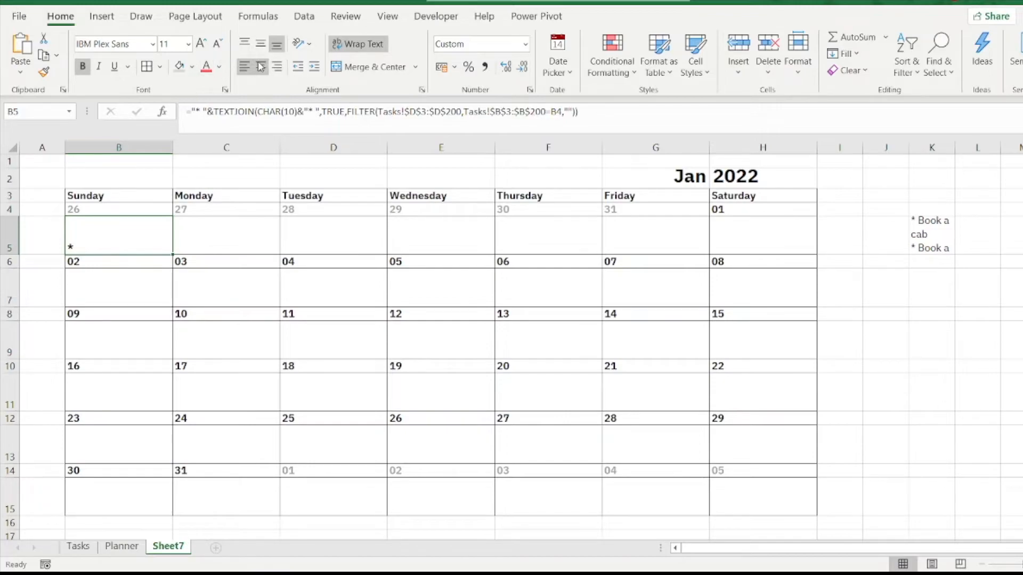
{"action": "left_click", "coordinate": [244, 47]}
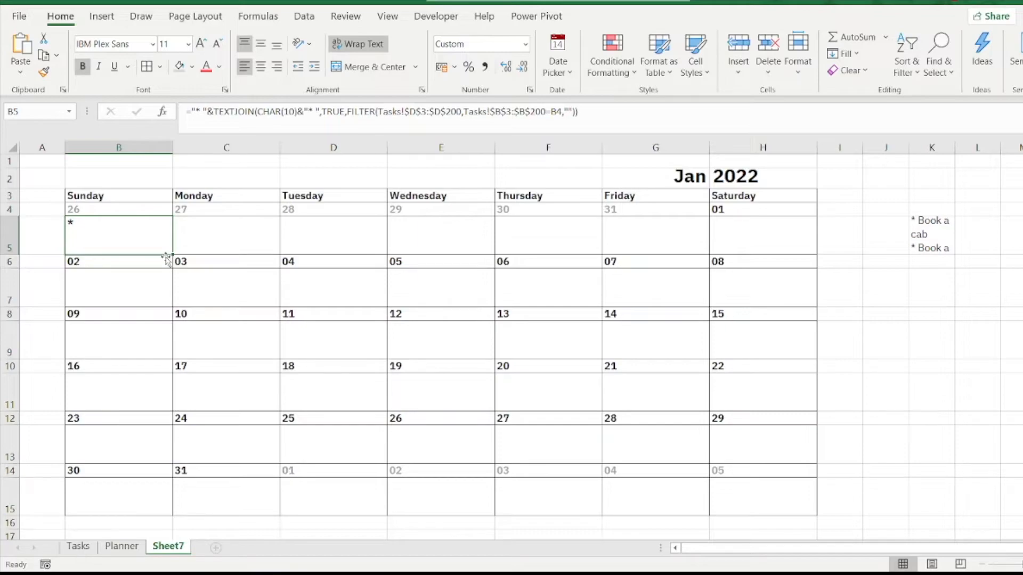
Step: Copy B5 with its formula and formatting into C5:H5 and B7:H7 for the first two calendar weeks
{"action": "key", "text": "ctrl+c"}
{"action": "left_click_drag", "start_coordinate": [210, 233], "coordinate": [749, 228]}
{"action": "key", "text": "ctrl+v"}
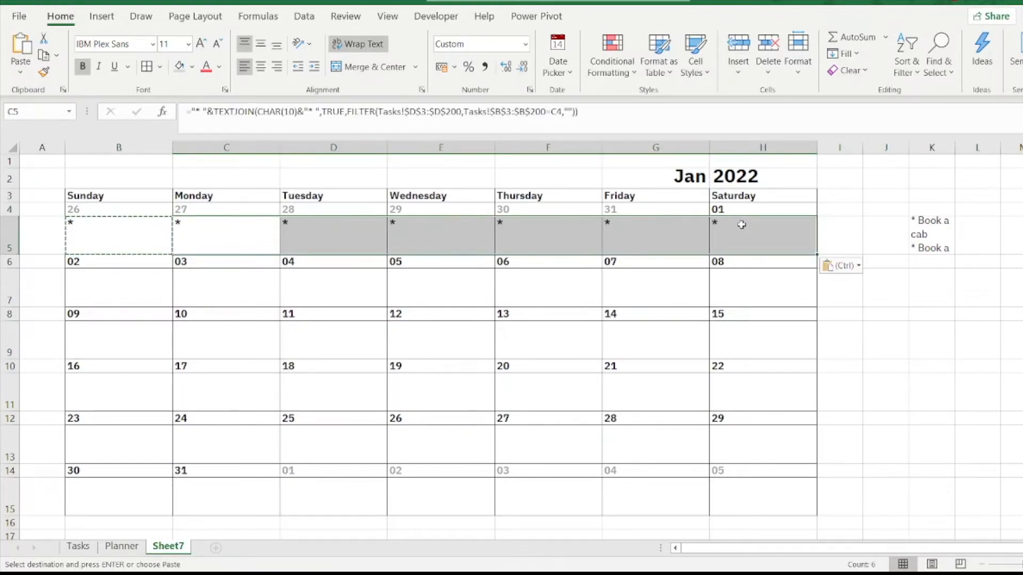
{"action": "left_click_drag", "start_coordinate": [96, 283], "coordinate": [730, 286]}
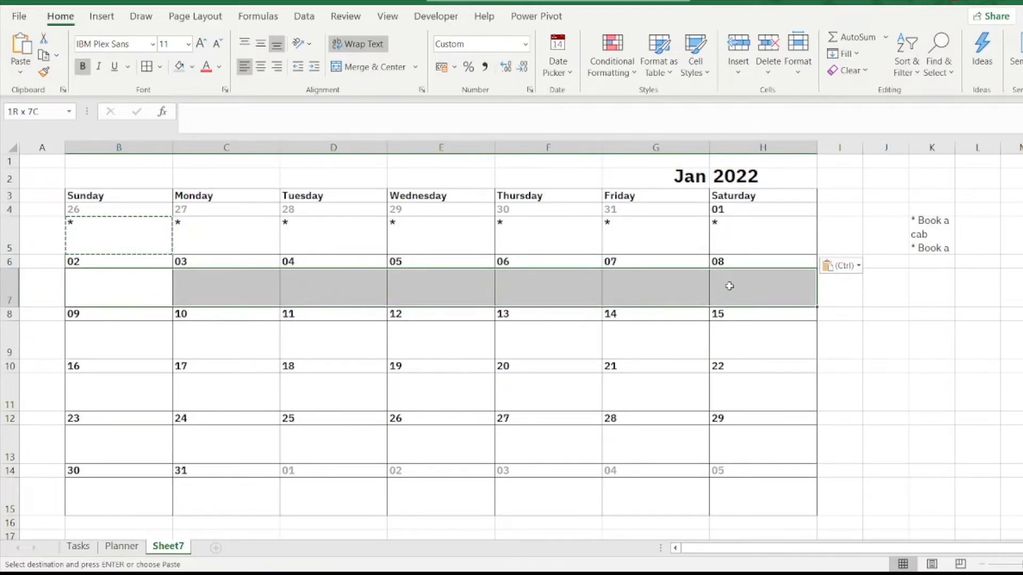
{"action": "key", "text": "ctrl+v"}
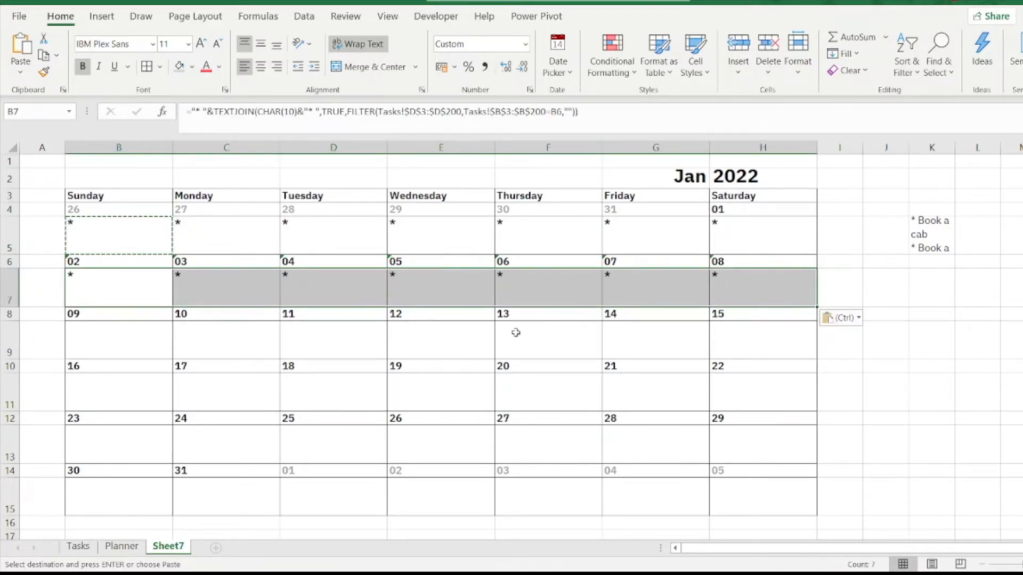
Step: Paste the copied activity formula into B9:H9 and reduce that row's font size to 9
{"action": "left_click_drag", "start_coordinate": [119, 340], "coordinate": [754, 336]}
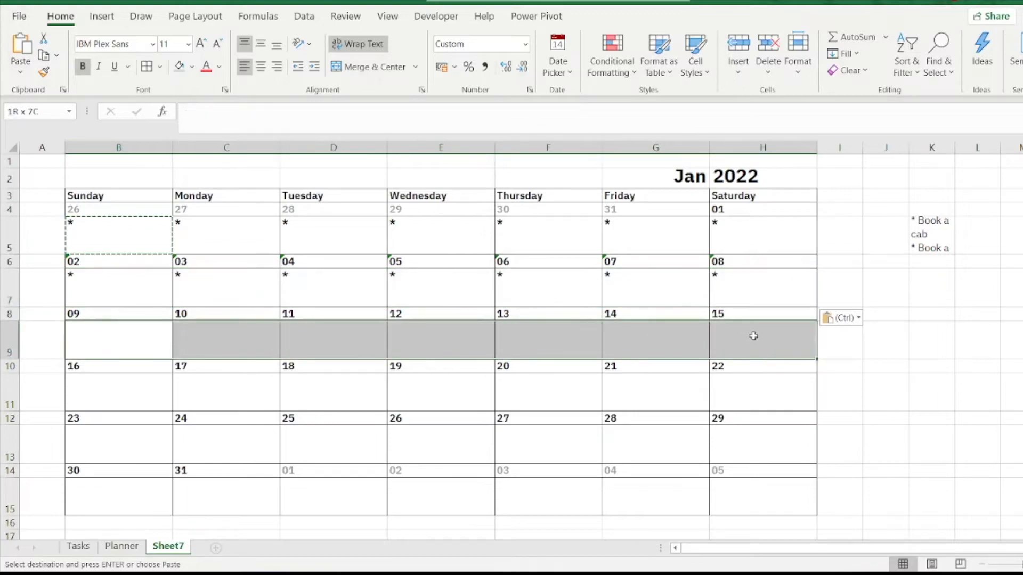
{"action": "key", "text": "ctrl+v"}
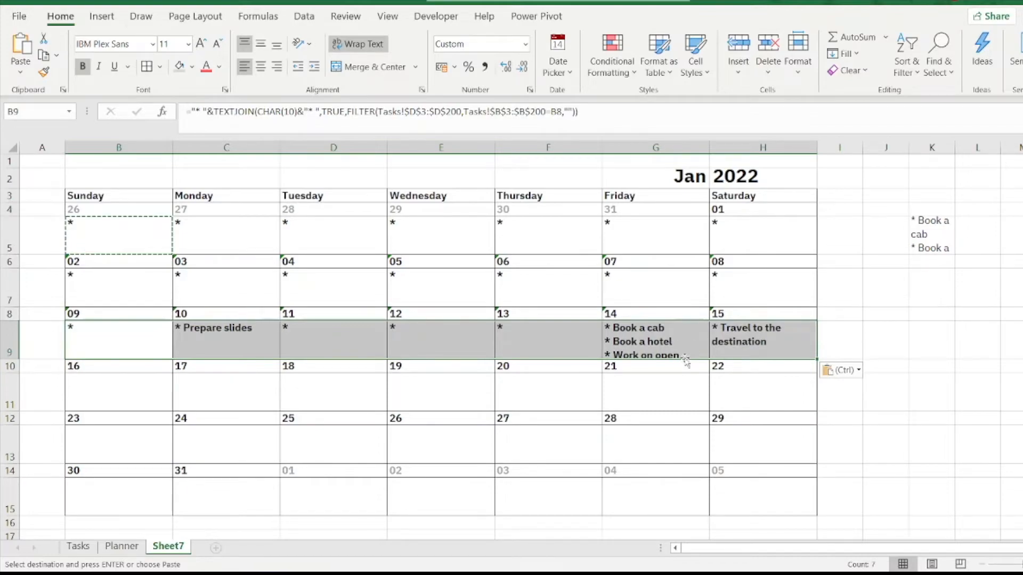
{"action": "left_click", "coordinate": [218, 48]}
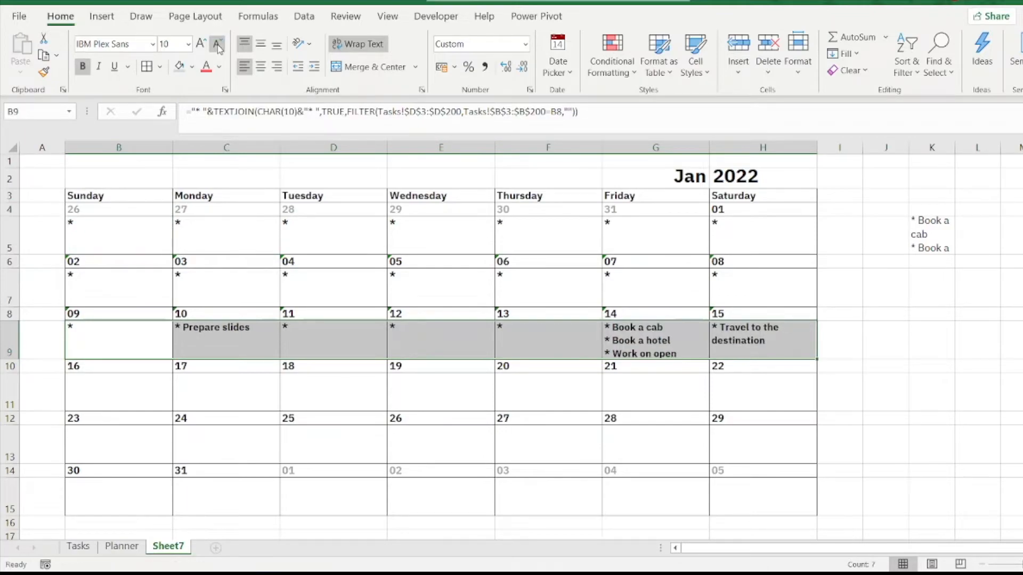
{"action": "left_click", "coordinate": [218, 49]}
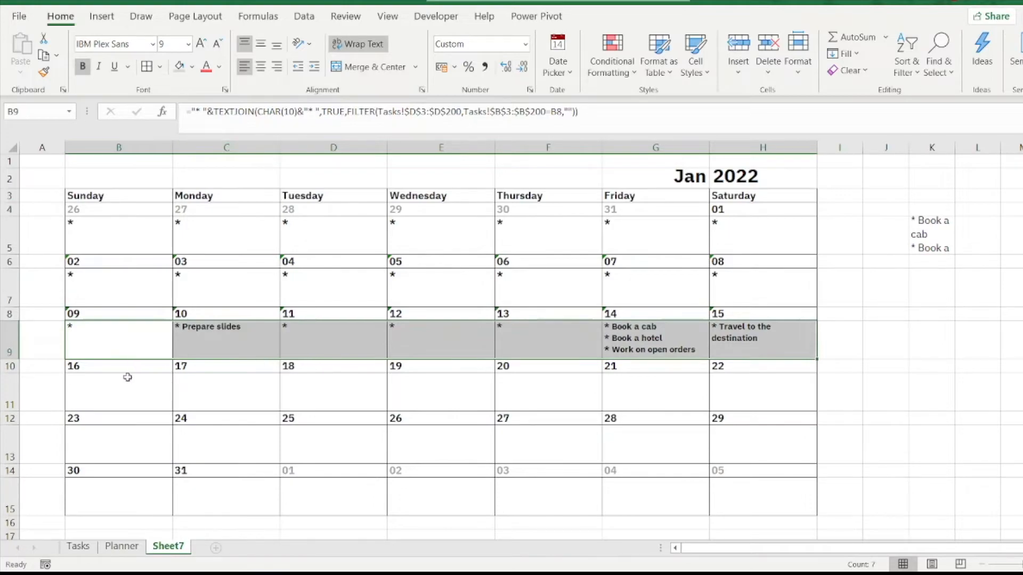
{"action": "left_click_drag", "start_coordinate": [103, 336], "coordinate": [715, 344]}
{"action": "left_click", "coordinate": [714, 342]}
{"action": "key", "text": "ctrl+c"}
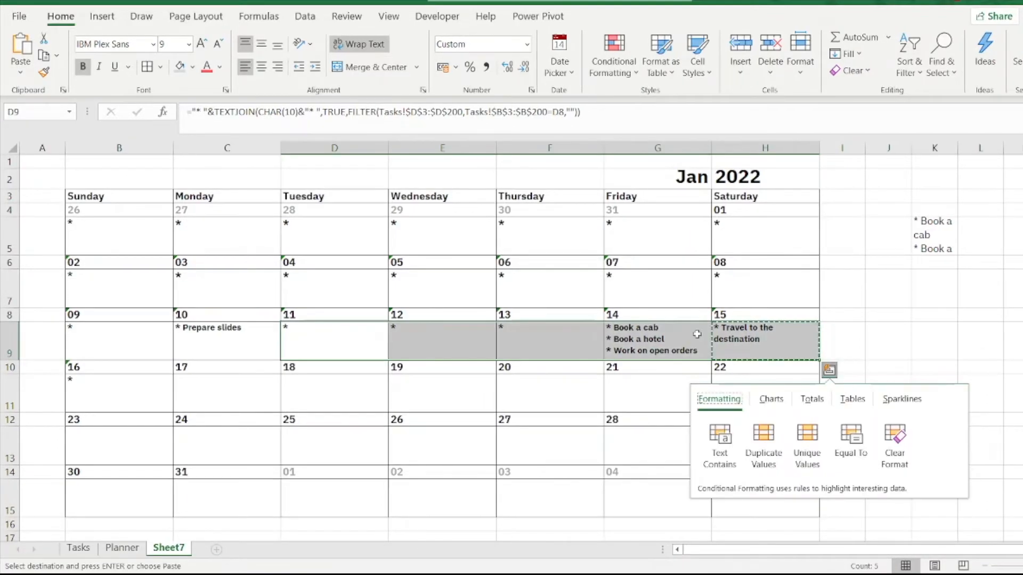
Step: Copy B9:H9 with its smaller font over the first two weeks' activity cells, B5:H5 and B7:H7
{"action": "left_click", "coordinate": [88, 341]}
{"action": "left_click_drag", "start_coordinate": [100, 340], "coordinate": [710, 336]}
{"action": "key", "text": "ctrl+v"}
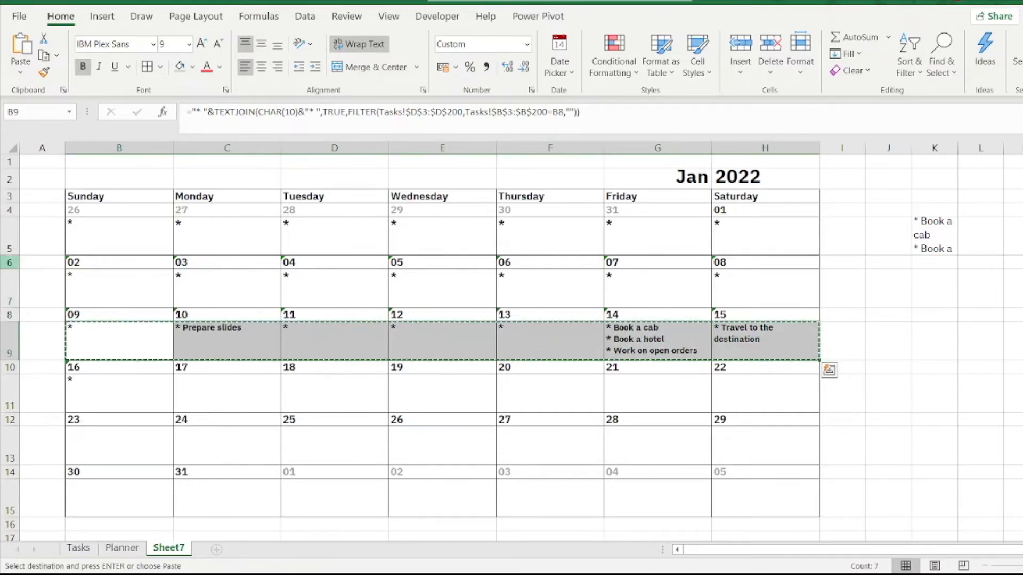
{"action": "left_click", "coordinate": [143, 236]}
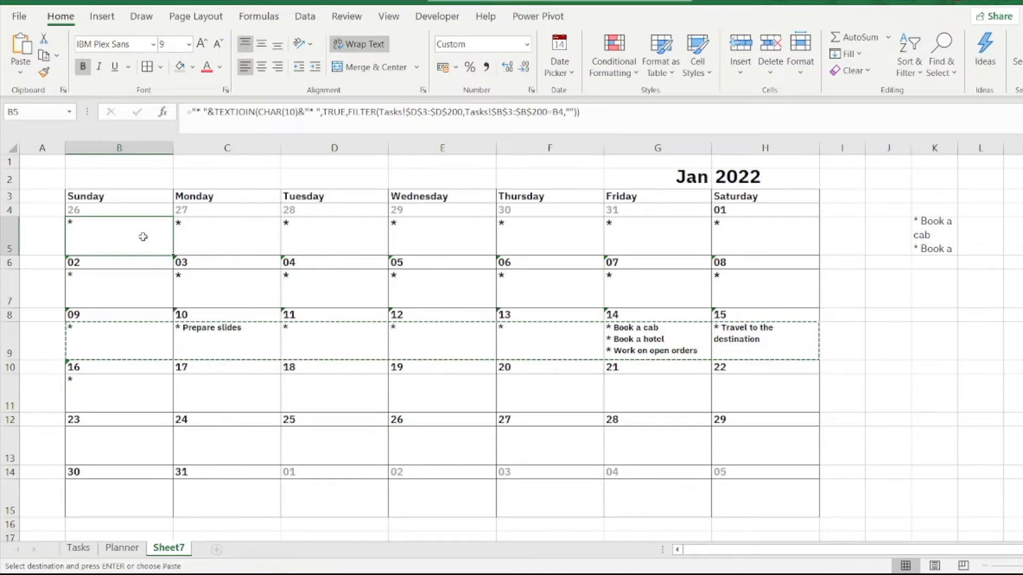
{"action": "key", "text": "ctrl+shift+Right"}
{"action": "key", "text": "ctrl+v"}
{"action": "left_click", "coordinate": [139, 297]}
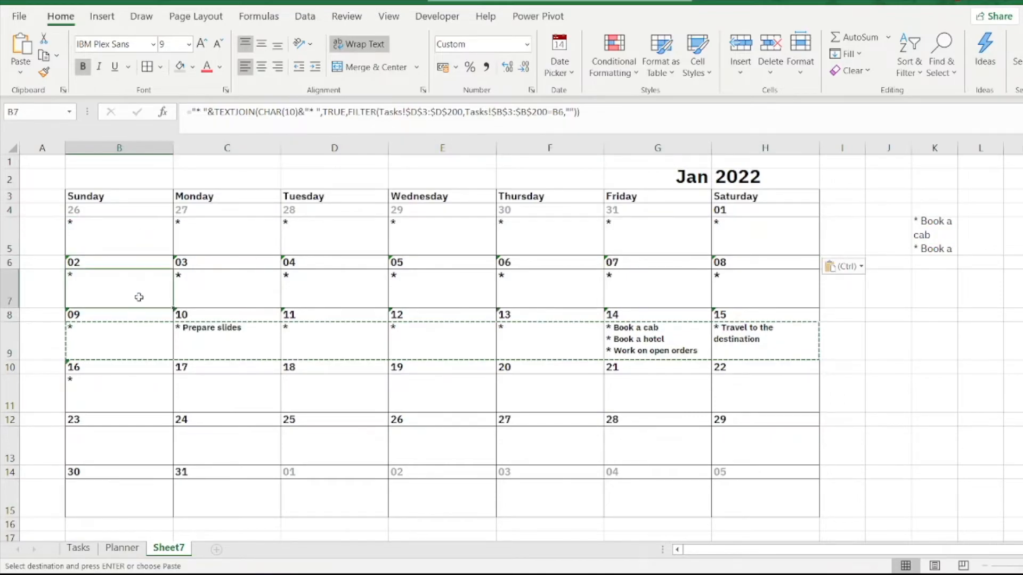
{"action": "key", "text": "ctrl+shift+Right"}
{"action": "key", "text": "ctrl+v"}
{"action": "left_click", "coordinate": [130, 349]}
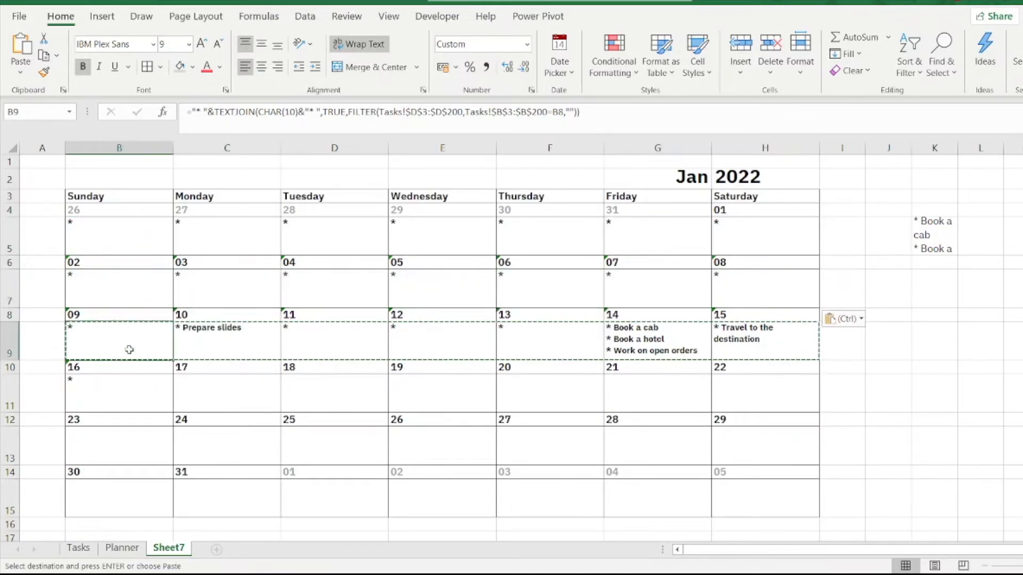
{"action": "key", "text": "ctrl+shift+Right"}
{"action": "key", "text": "ctrl+v"}
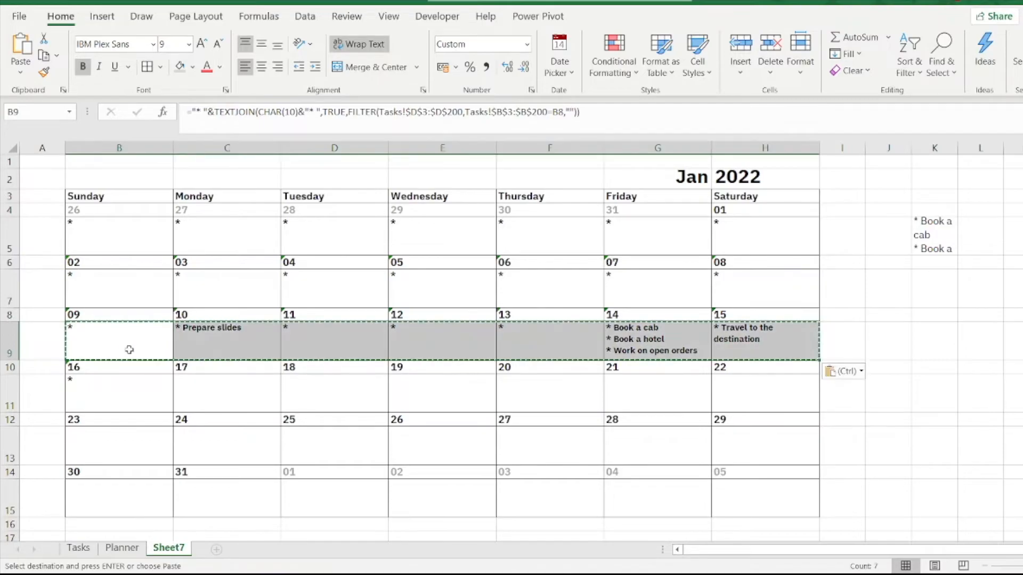
Step: Paste the copied week row into the remaining activity rows B11:H11, B13:H13 and B15:H15
{"action": "left_click", "coordinate": [119, 398]}
{"action": "key", "text": "ctrl+shift+Right"}
{"action": "key", "text": "ctrl+v"}
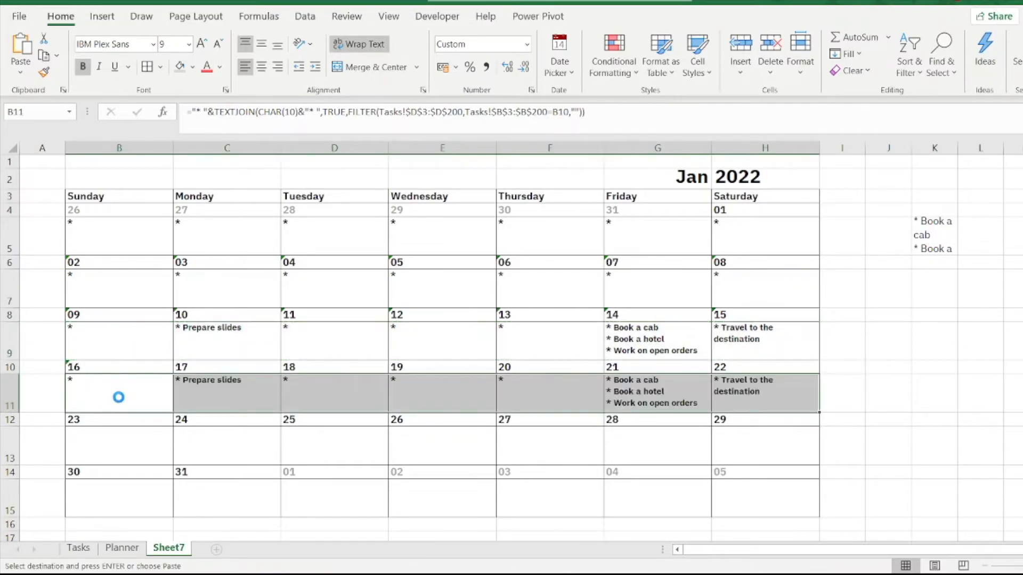
{"action": "left_click", "coordinate": [112, 443]}
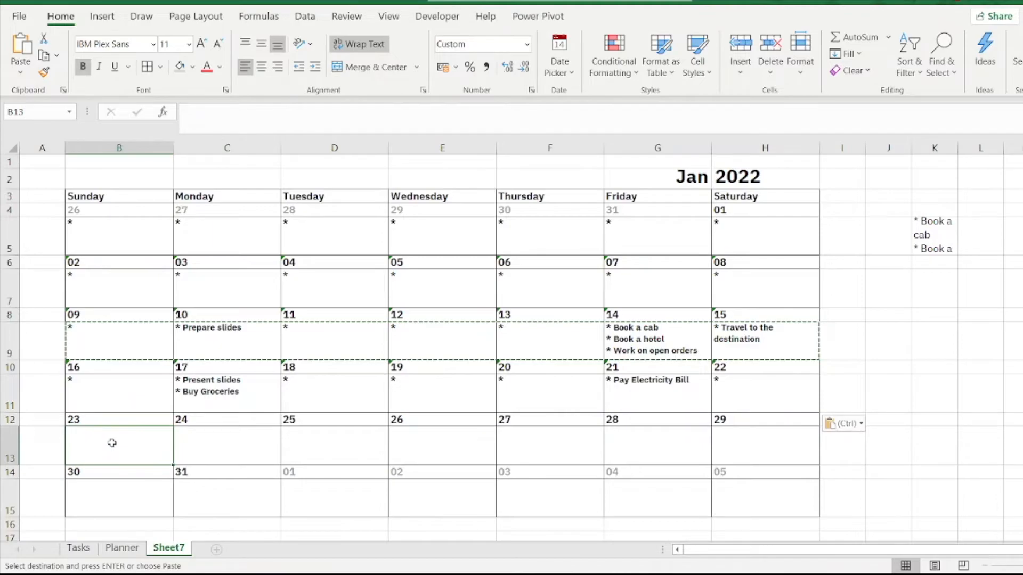
{"action": "key", "text": "ctrl+shift+Right"}
{"action": "key", "text": "ctrl+v"}
{"action": "left_click", "coordinate": [98, 494]}
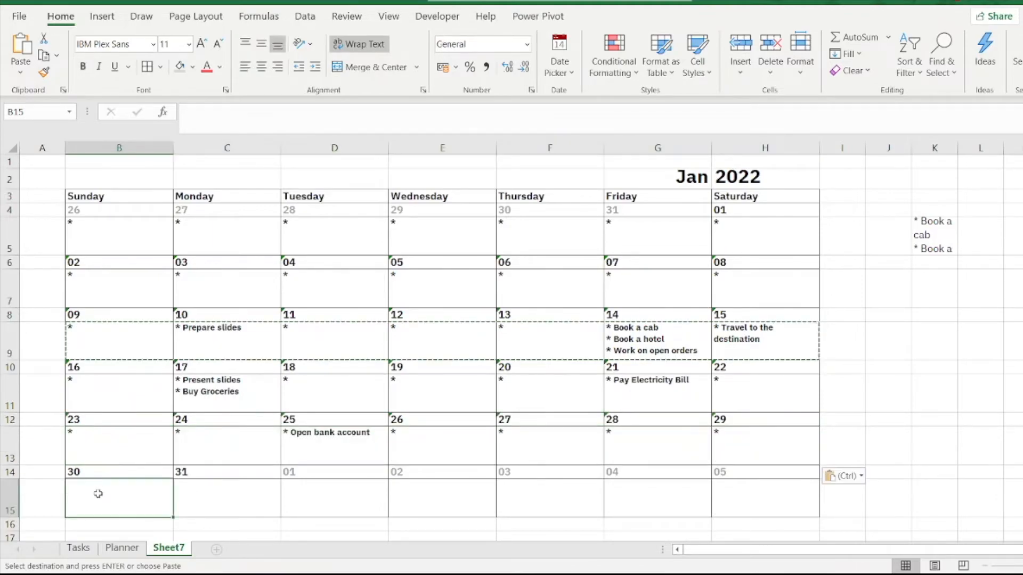
{"action": "key", "text": "ctrl+shift+Right"}
{"action": "key", "text": "ctrl+v"}
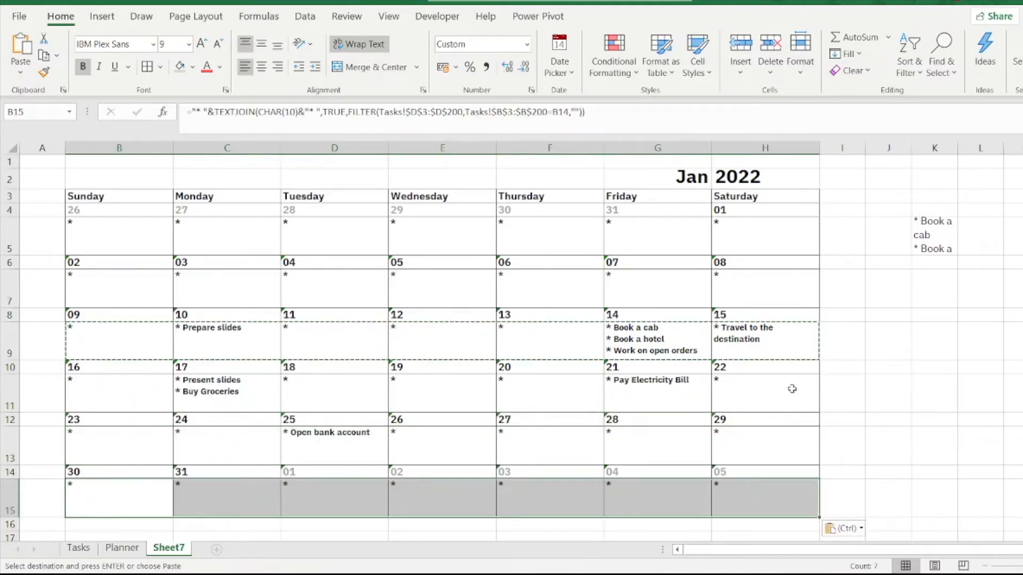
Step: Delete the leftover helper formula from cell K5 beside the calendar
{"action": "left_click", "coordinate": [887, 350]}
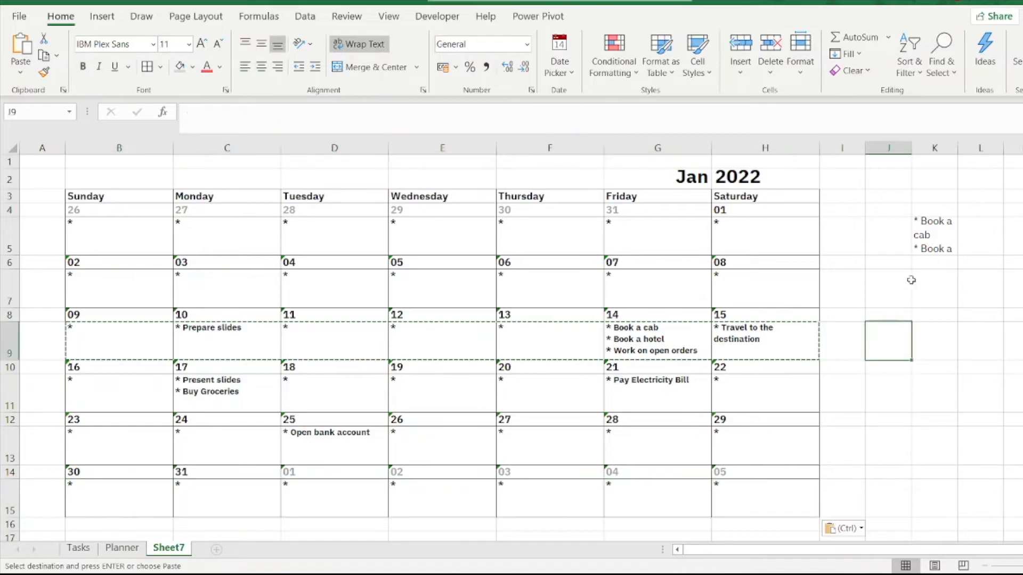
{"action": "left_click", "coordinate": [937, 244]}
{"action": "key", "text": "Delete"}
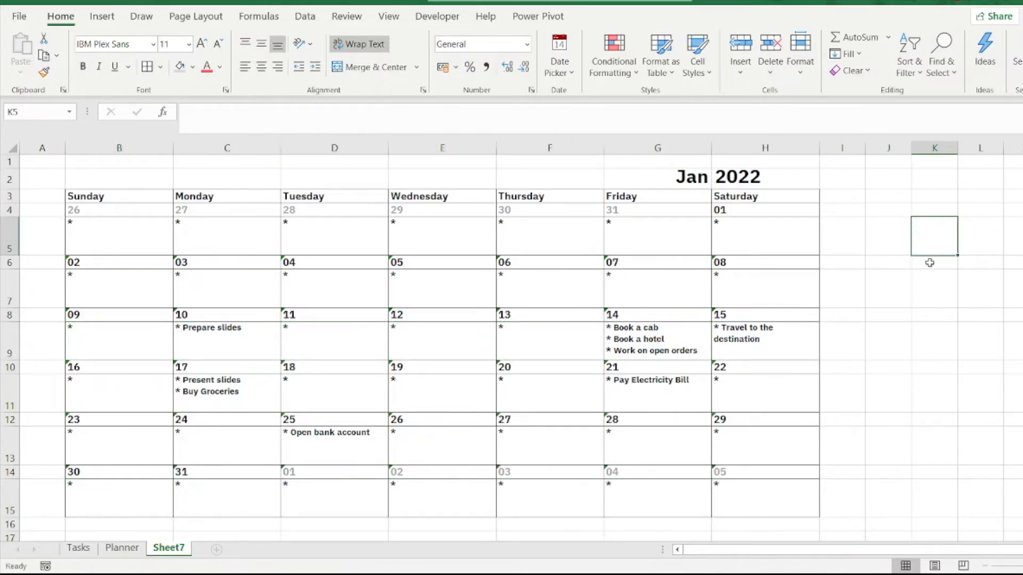
{"action": "left_click", "coordinate": [901, 392]}
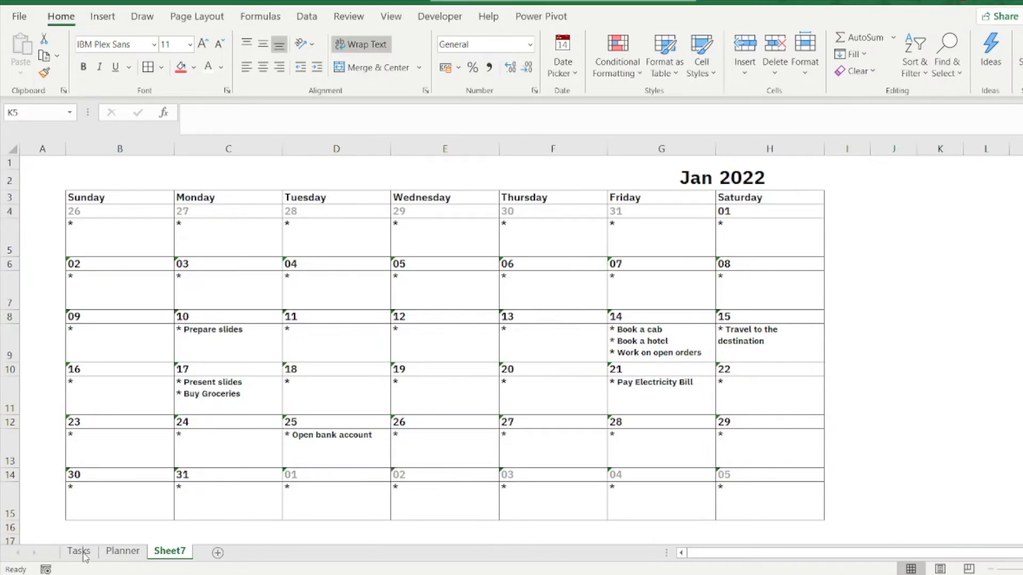
Step: On the Tasks sheet, fill the date and weekday from row 11 down into row 12 to add 26-Jan
{"action": "left_click", "coordinate": [83, 553]}
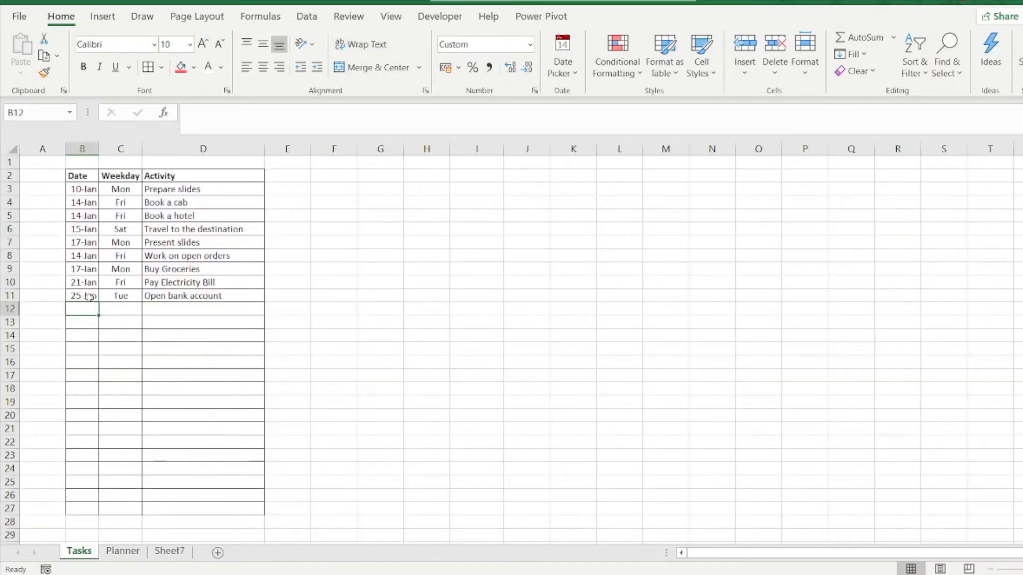
{"action": "left_click", "coordinate": [88, 297]}
{"action": "left_click_drag", "start_coordinate": [99, 302], "coordinate": [106, 315]}
{"action": "left_click", "coordinate": [139, 299]}
Step: Enter the activity "Visit hometown" in D12 for 26-Jan and check the calendar on Sheet7
{"action": "left_click", "coordinate": [165, 308]}
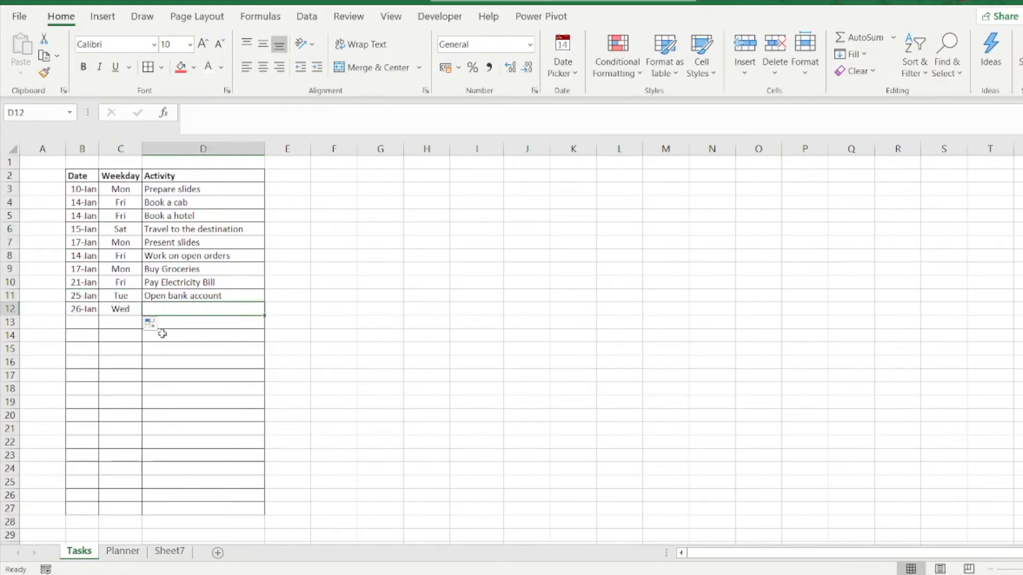
{"action": "type", "text": "Ope"}
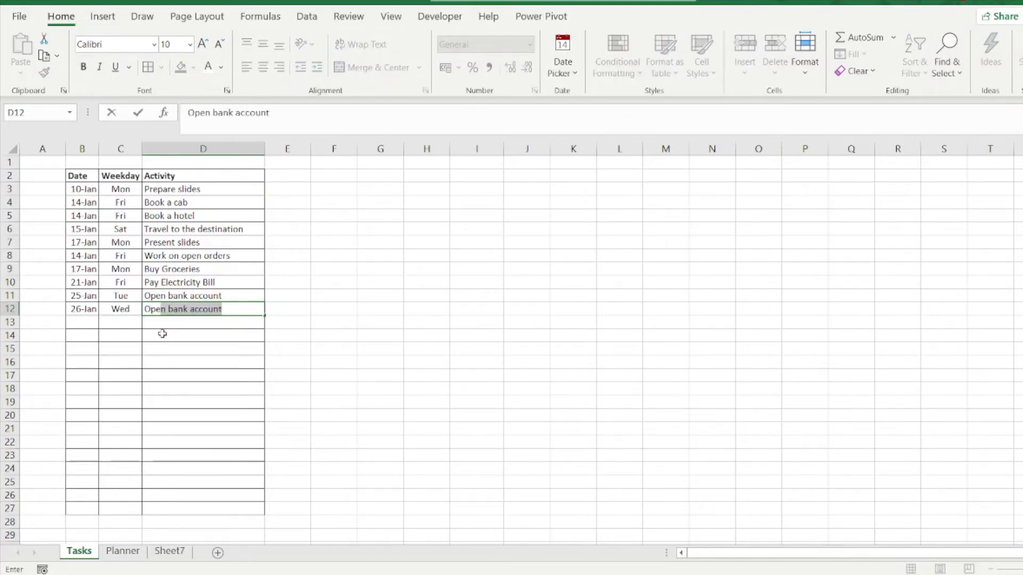
{"action": "key", "text": "BackSpace"}
{"action": "key", "text": "BackSpace"}
{"action": "key", "text": "BackSpace"}
{"action": "key", "text": "BackSpace"}
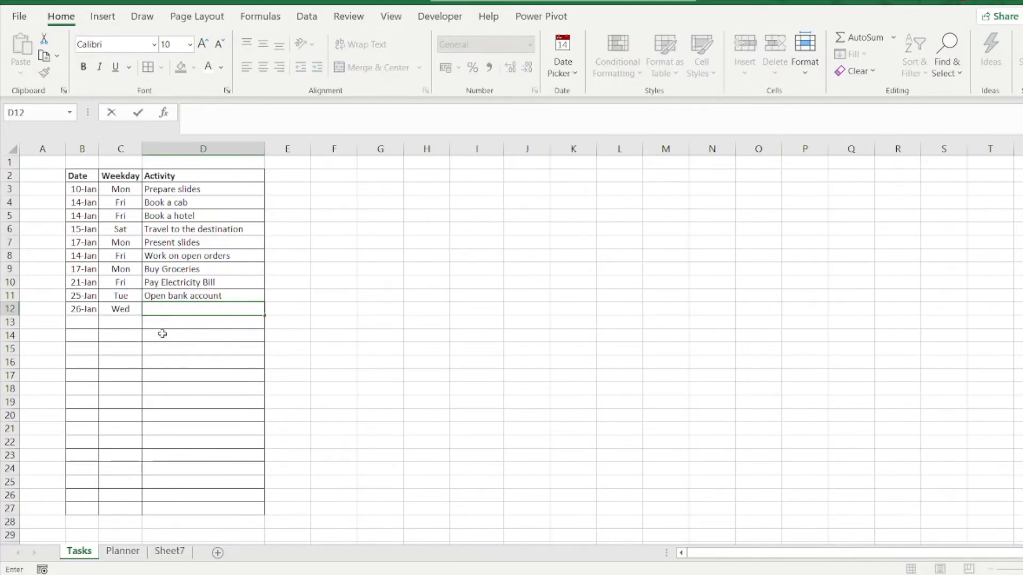
{"action": "type", "text": "Visit hometo"}
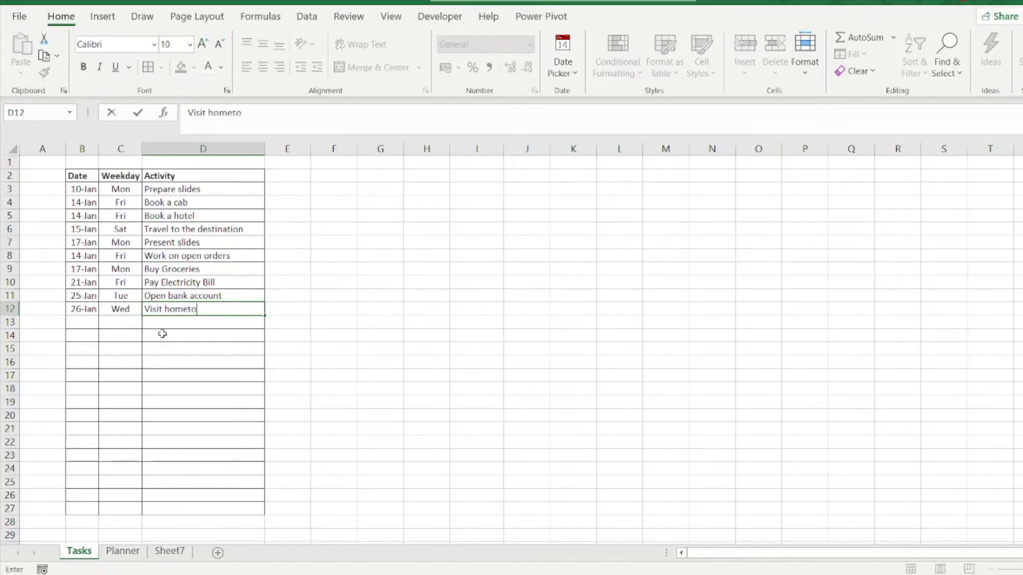
{"action": "type", "text": "wn"}
{"action": "key", "text": "Return"}
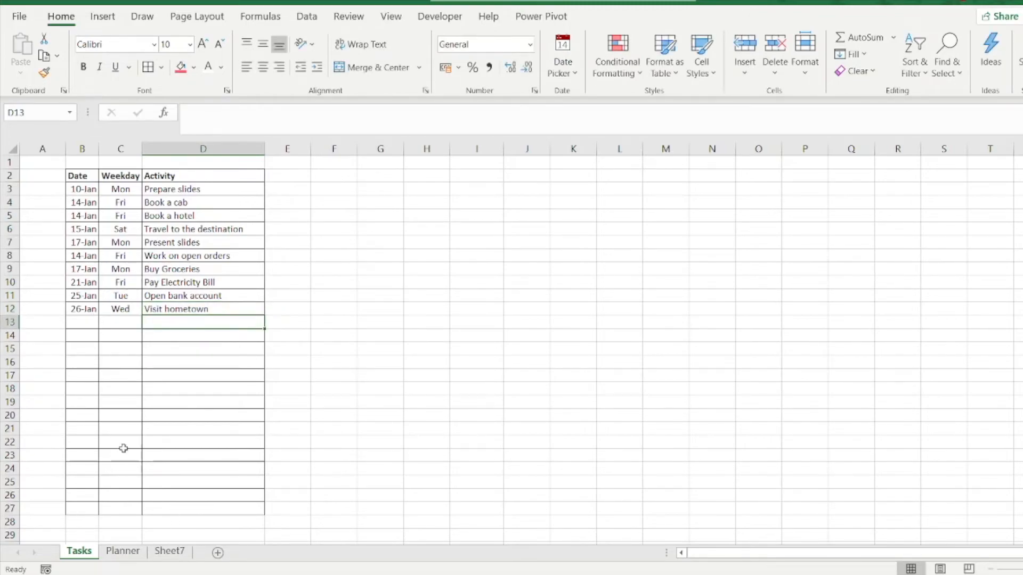
{"action": "left_click", "coordinate": [169, 552]}
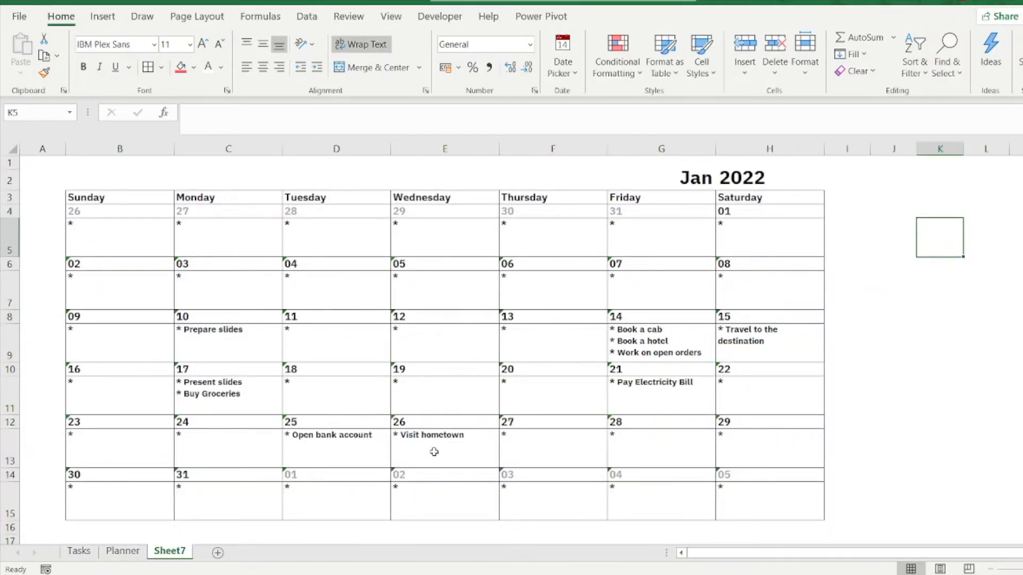
Step: Change the Visit hometown date in B12 of the Tasks sheet to 30-01-2022 and return to Sheet7
{"action": "left_click", "coordinate": [81, 554]}
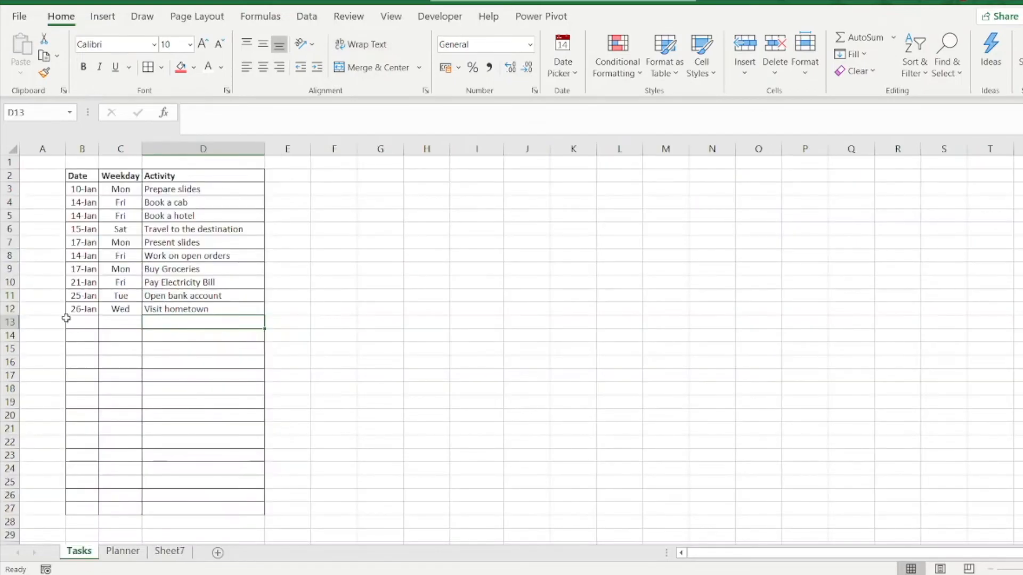
{"action": "left_click", "coordinate": [80, 312]}
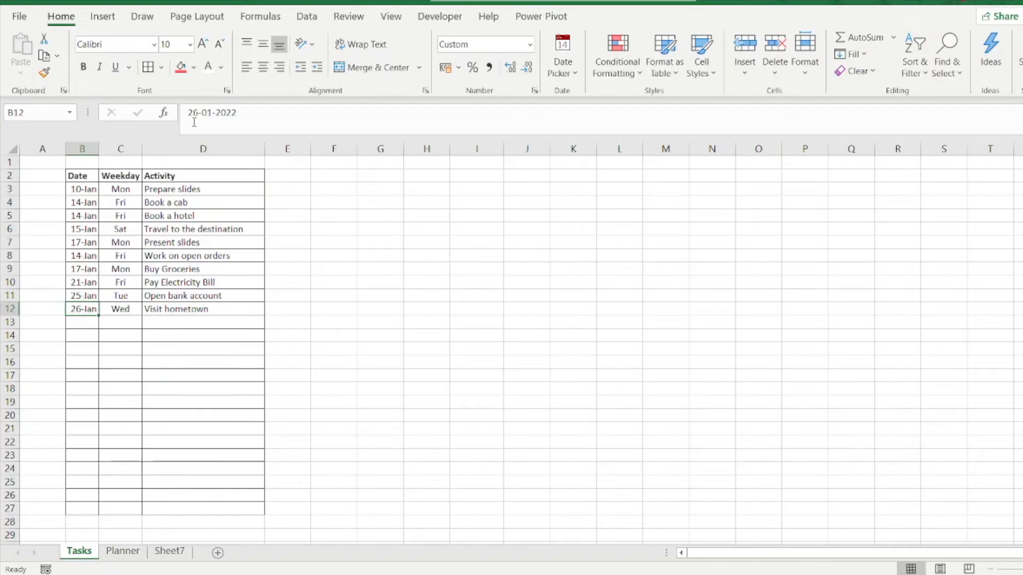
{"action": "double_click", "coordinate": [198, 112]}
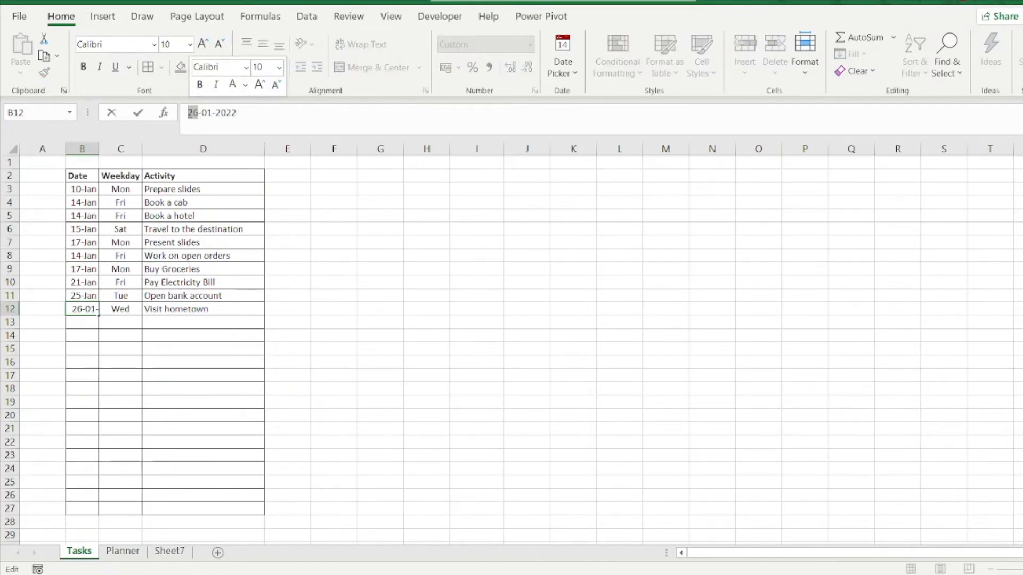
{"action": "type", "text": "30"}
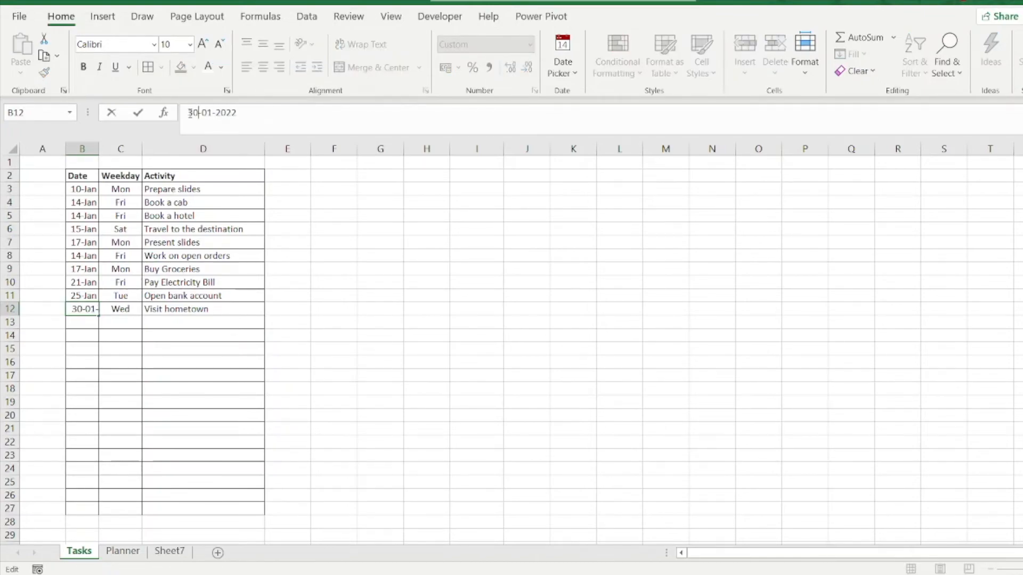
{"action": "key", "text": "Return"}
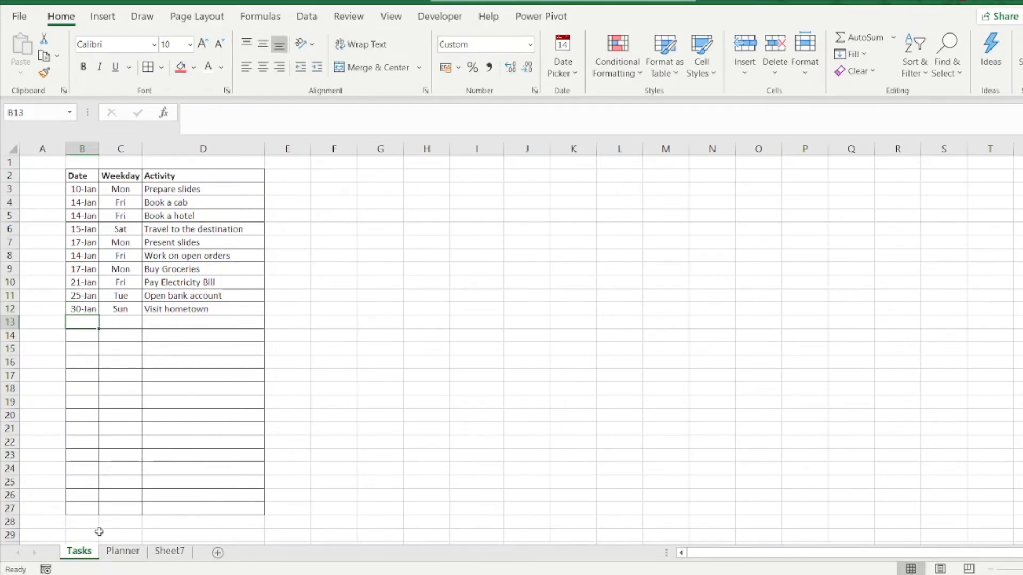
{"action": "left_click", "coordinate": [166, 553]}
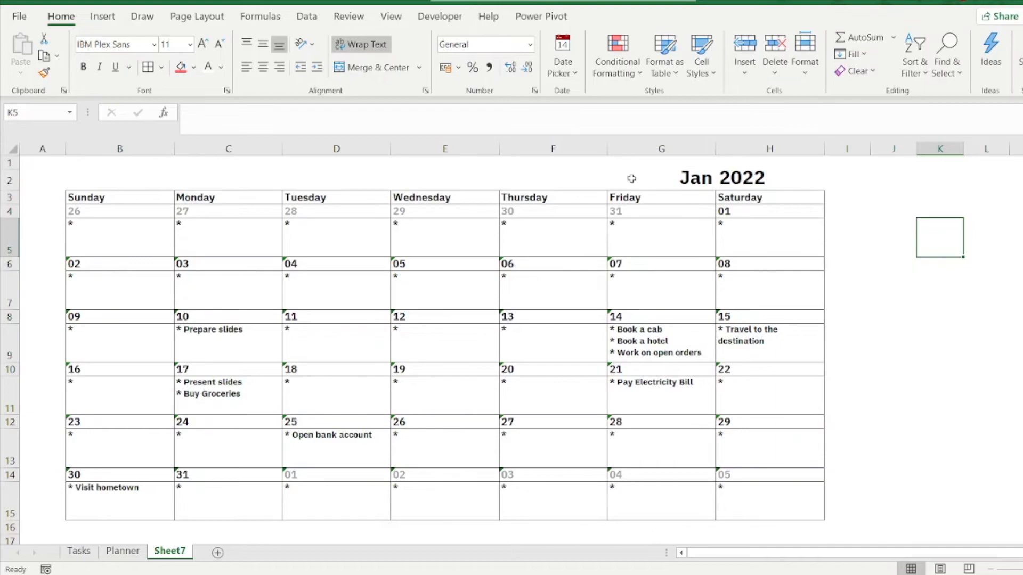
Step: Fill the month and year cells G2:H2 with the recently used coral red
{"action": "left_click_drag", "start_coordinate": [655, 180], "coordinate": [721, 180]}
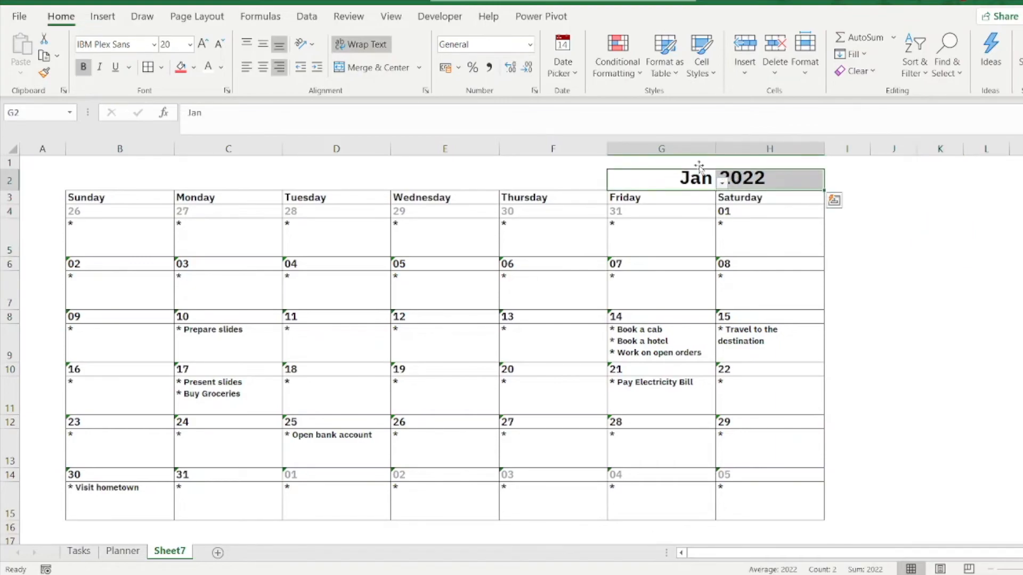
{"action": "left_click", "coordinate": [194, 68]}
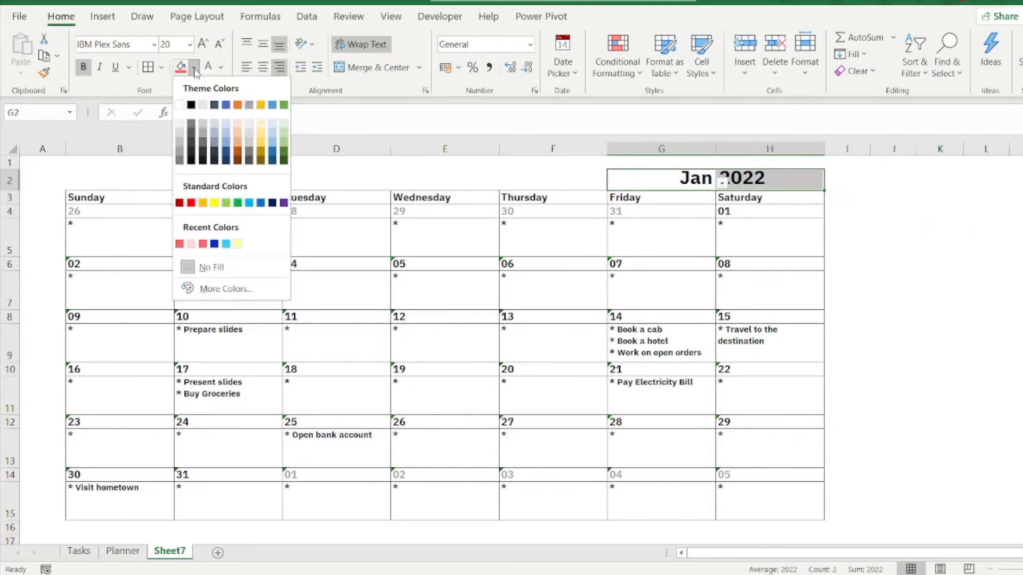
{"action": "left_click", "coordinate": [179, 244]}
{"action": "left_click", "coordinate": [930, 385]}
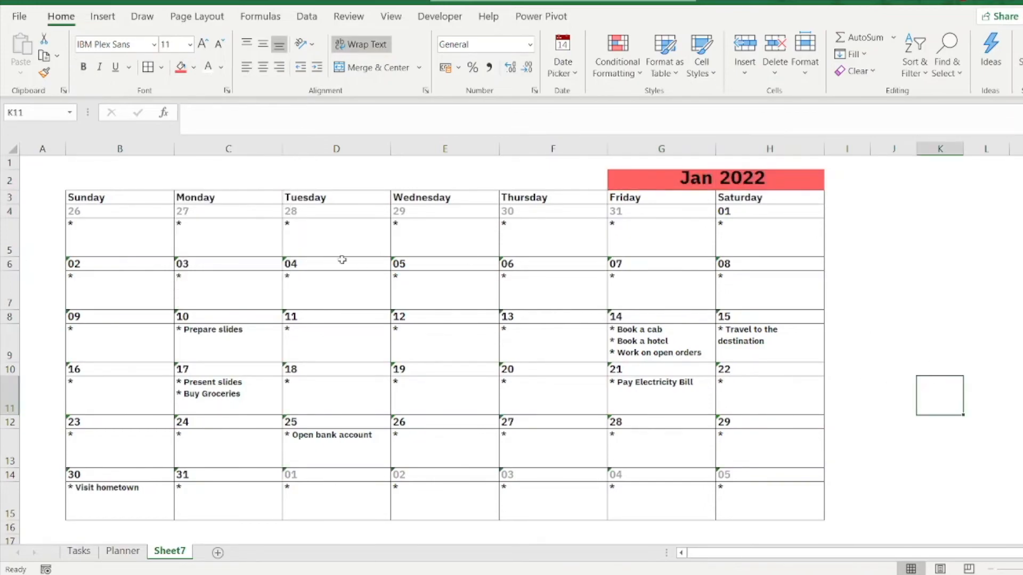
Step: Fill the weekday header row B3:H3 with the same coral red and make its text white
{"action": "left_click", "coordinate": [128, 198]}
{"action": "left_click_drag", "start_coordinate": [128, 198], "coordinate": [719, 199]}
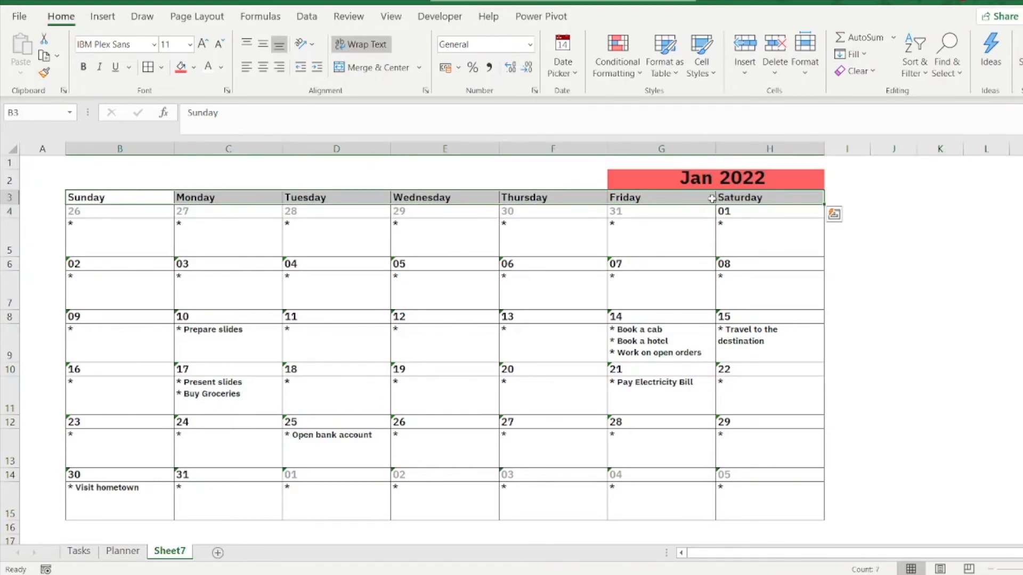
{"action": "left_click", "coordinate": [181, 67]}
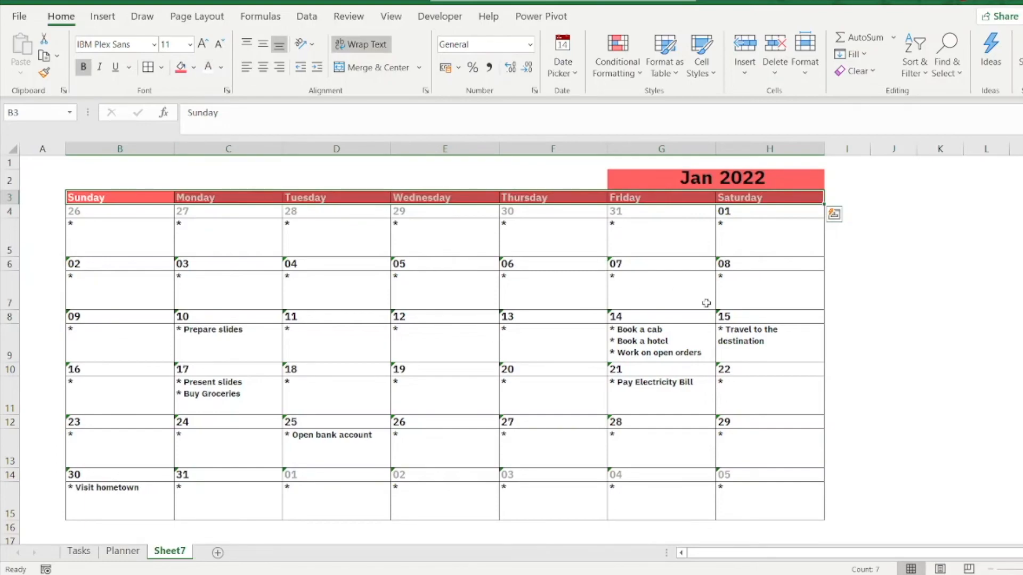
Step: Fill the calendar body B4:H15 with the recently used light pink
{"action": "left_click", "coordinate": [950, 299]}
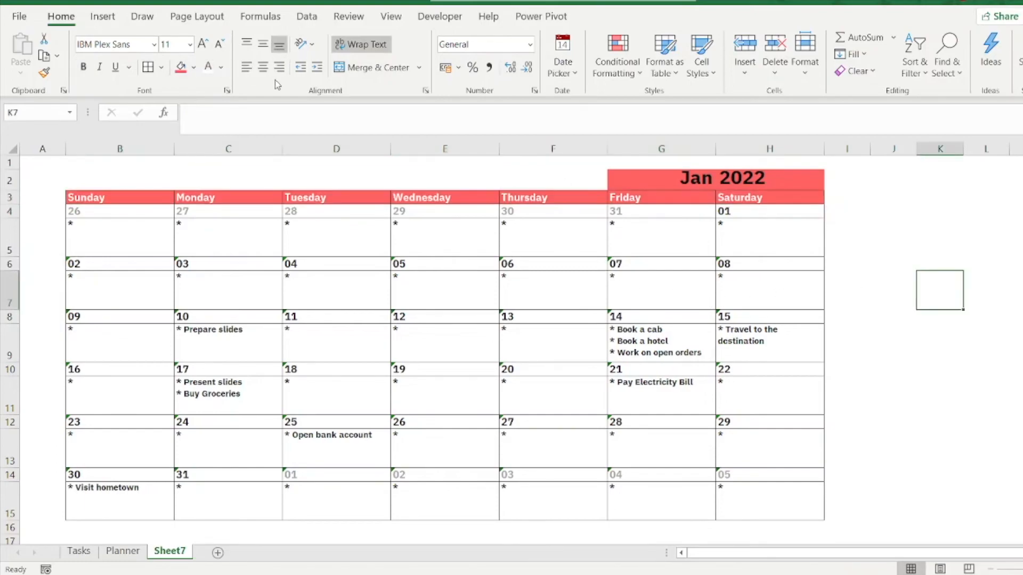
{"action": "left_click", "coordinate": [195, 68]}
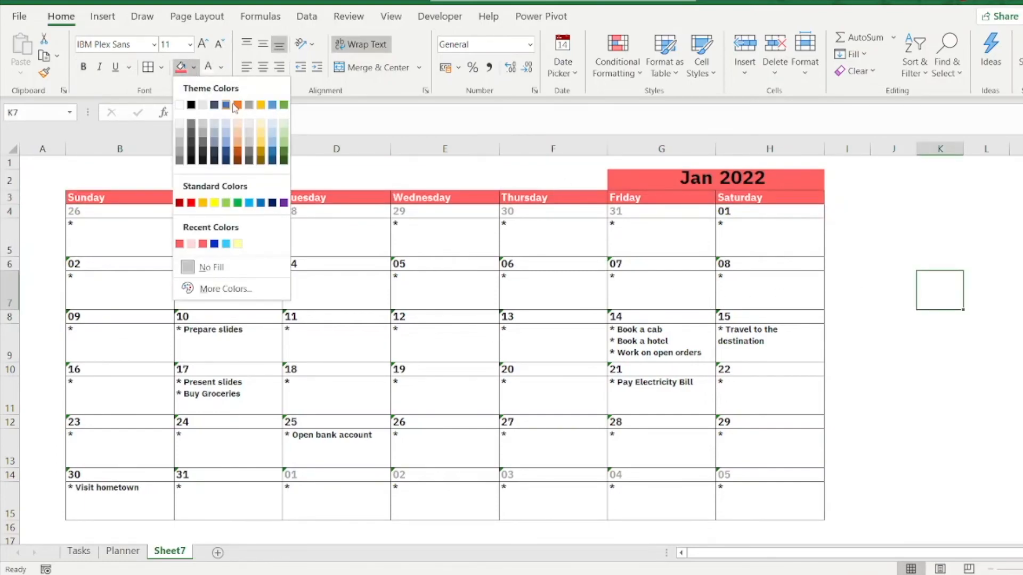
{"action": "key", "text": "Escape"}
{"action": "left_click_drag", "start_coordinate": [93, 213], "coordinate": [738, 486]}
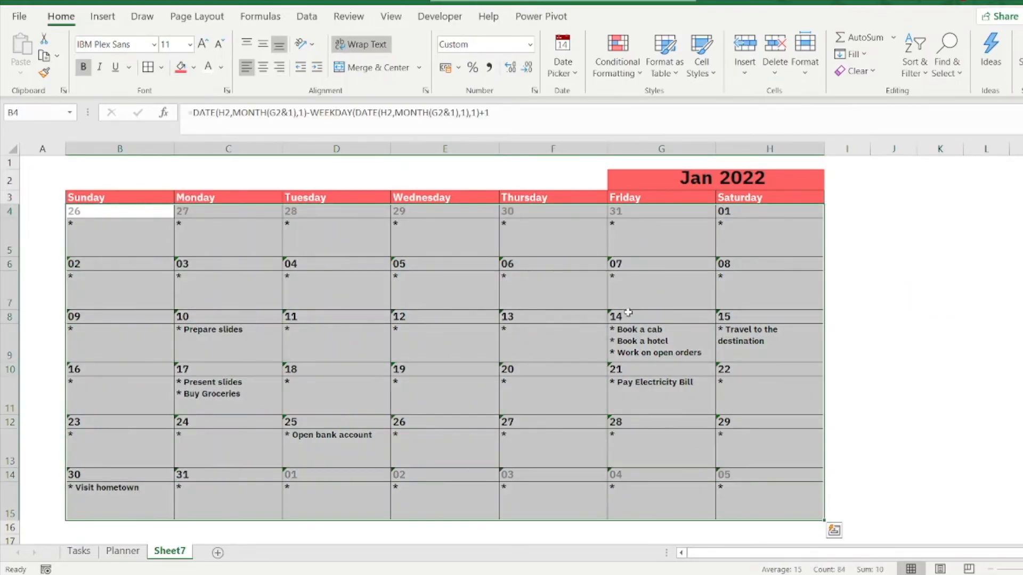
{"action": "left_click", "coordinate": [193, 67]}
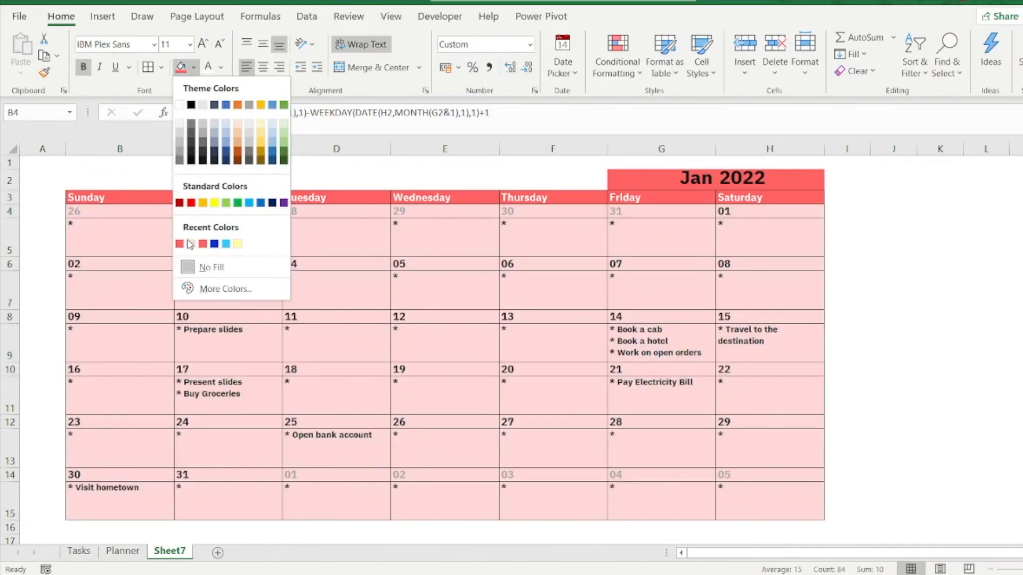
{"action": "left_click", "coordinate": [191, 243]}
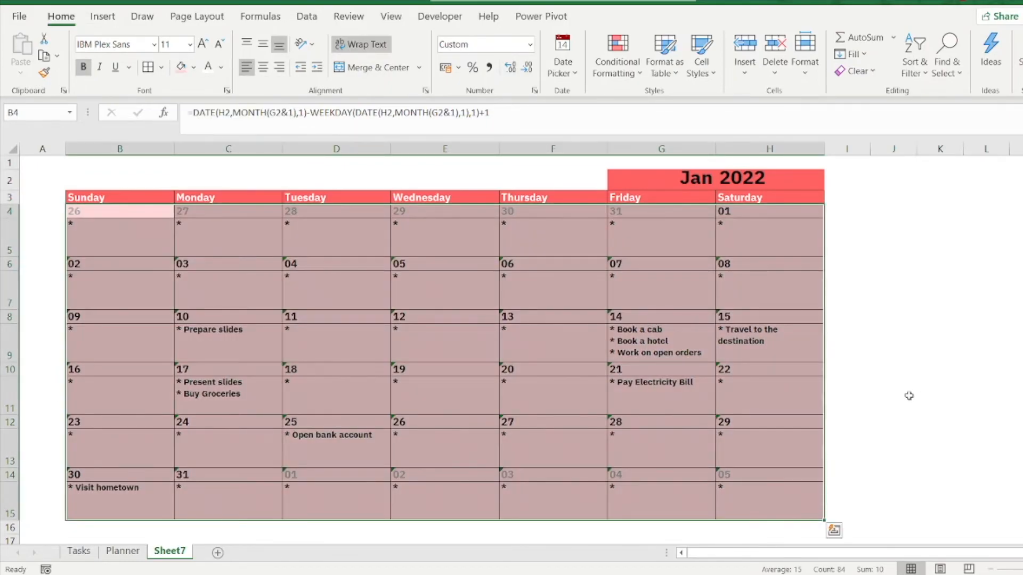
{"action": "left_click", "coordinate": [902, 359]}
Step: Fill the Sunday and Saturday columns B4:B15 and H4:H15 with grey, and make the month and year text in G2:H2 white
{"action": "left_click_drag", "start_coordinate": [121, 212], "coordinate": [134, 495]}
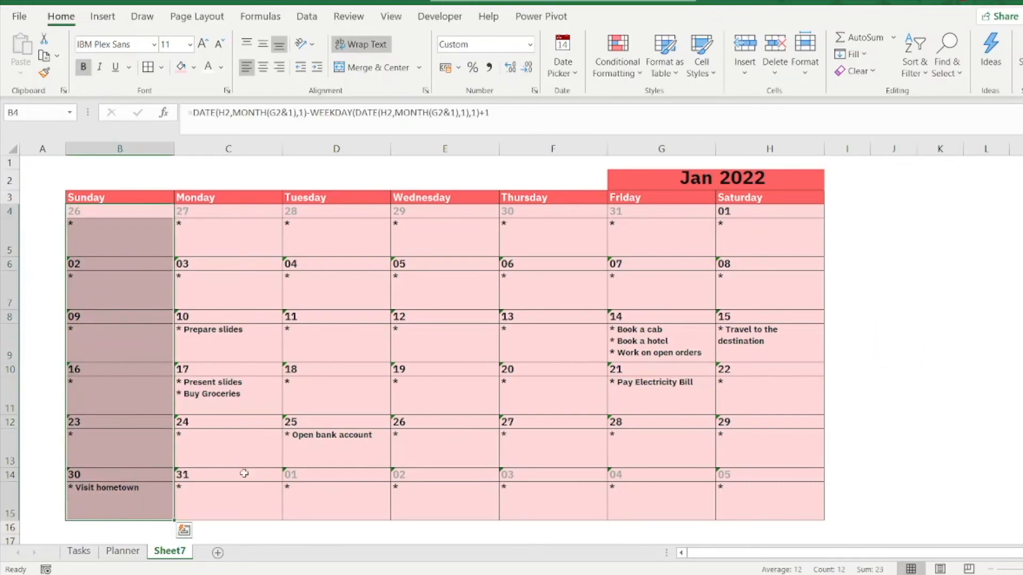
{"action": "left_click_drag", "start_coordinate": [755, 213], "coordinate": [756, 479]}
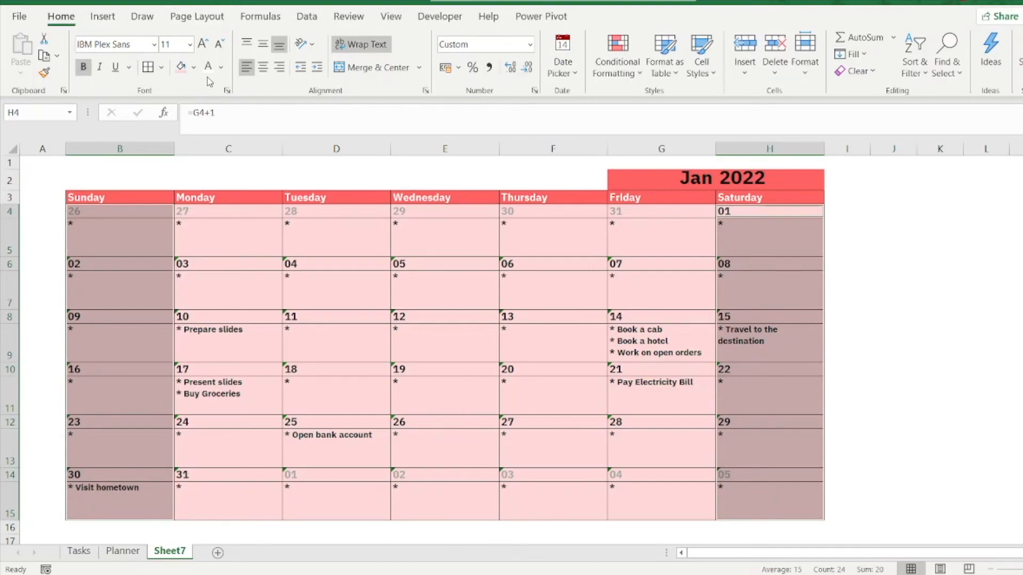
{"action": "left_click", "coordinate": [194, 67]}
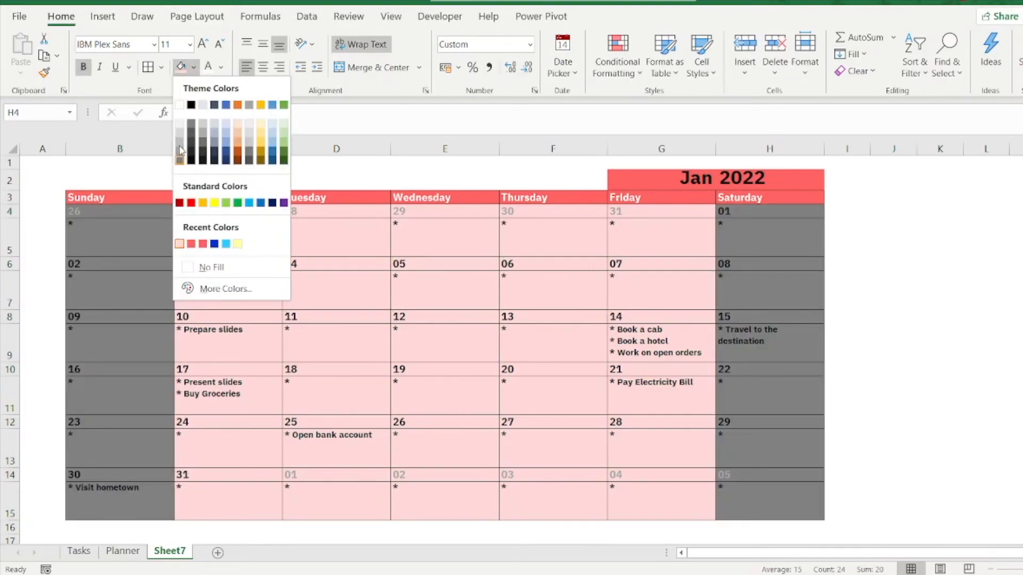
{"action": "left_click", "coordinate": [180, 160]}
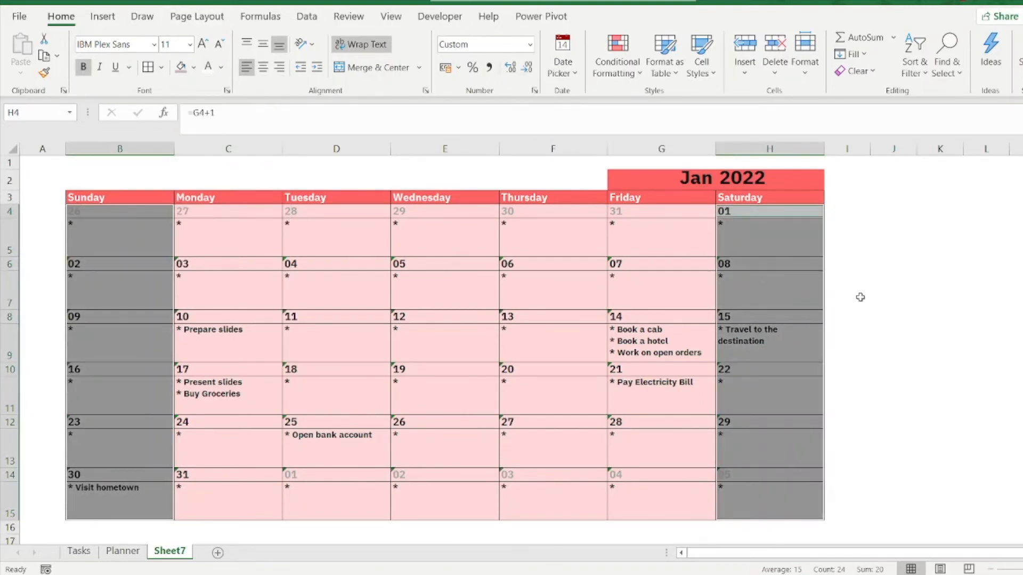
{"action": "left_click", "coordinate": [889, 285]}
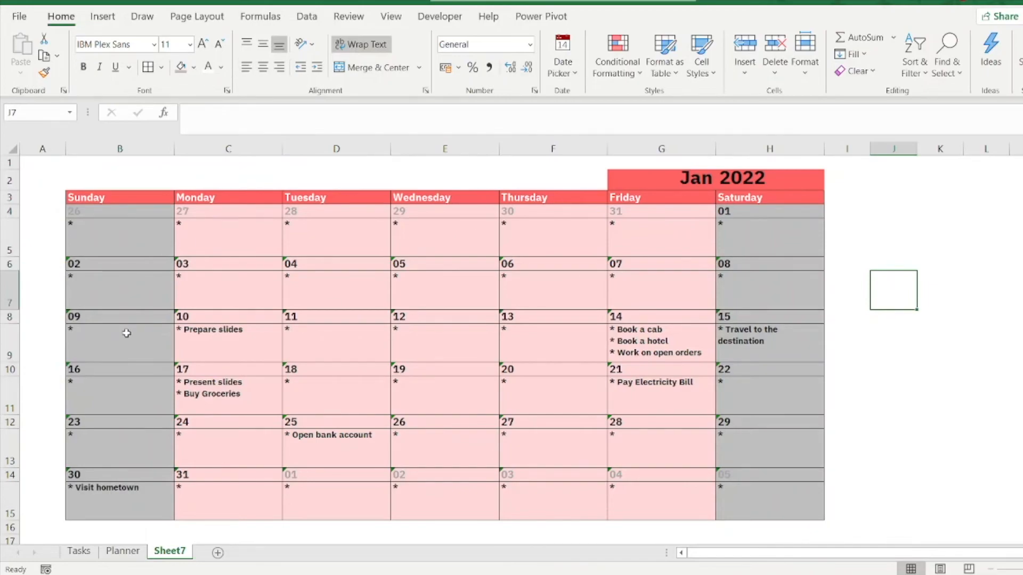
{"action": "left_click", "coordinate": [714, 182]}
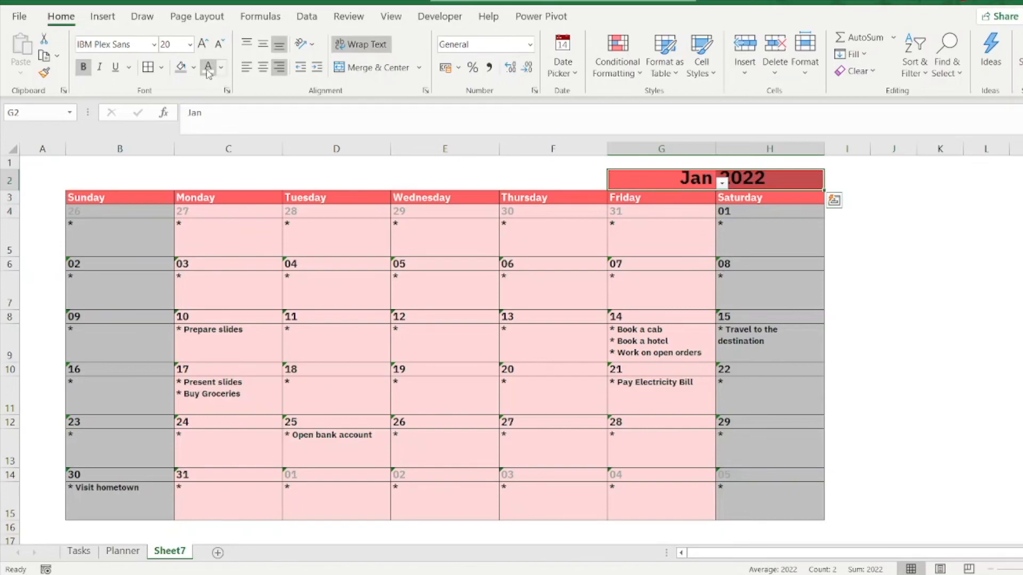
{"action": "left_click", "coordinate": [939, 332]}
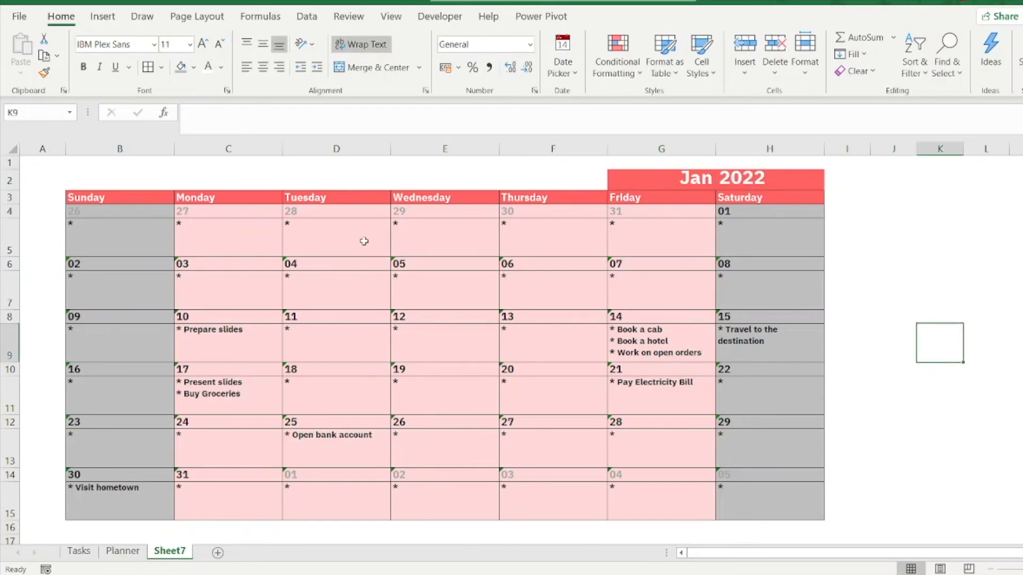
Step: Set the font colour of the date rows 4, 6, 8, 10, 12 and 14 in columns B to H to the recently used Rose
{"action": "left_click_drag", "start_coordinate": [100, 209], "coordinate": [772, 214]}
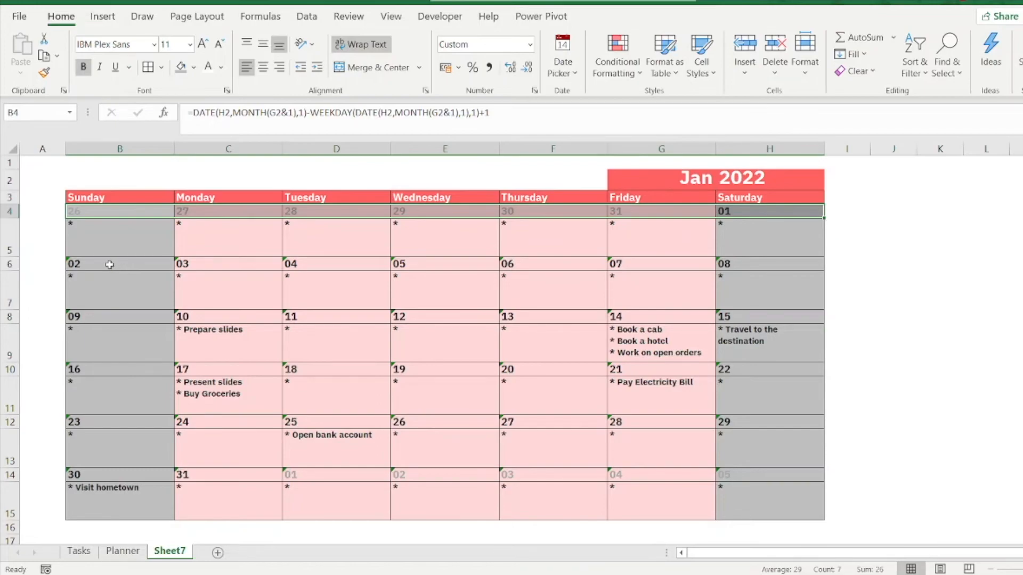
{"action": "left_click_drag", "start_coordinate": [108, 264], "coordinate": [724, 265]}
{"action": "left_click_drag", "start_coordinate": [109, 317], "coordinate": [722, 315]}
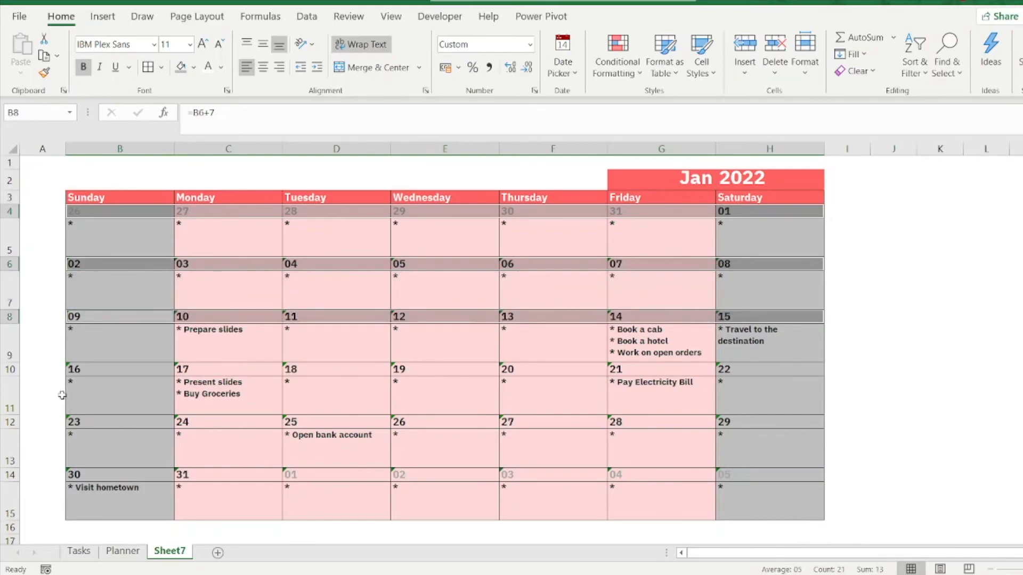
{"action": "left_click_drag", "start_coordinate": [105, 373], "coordinate": [721, 365]}
{"action": "left_click_drag", "start_coordinate": [129, 421], "coordinate": [724, 425]}
{"action": "left_click_drag", "start_coordinate": [103, 474], "coordinate": [725, 480]}
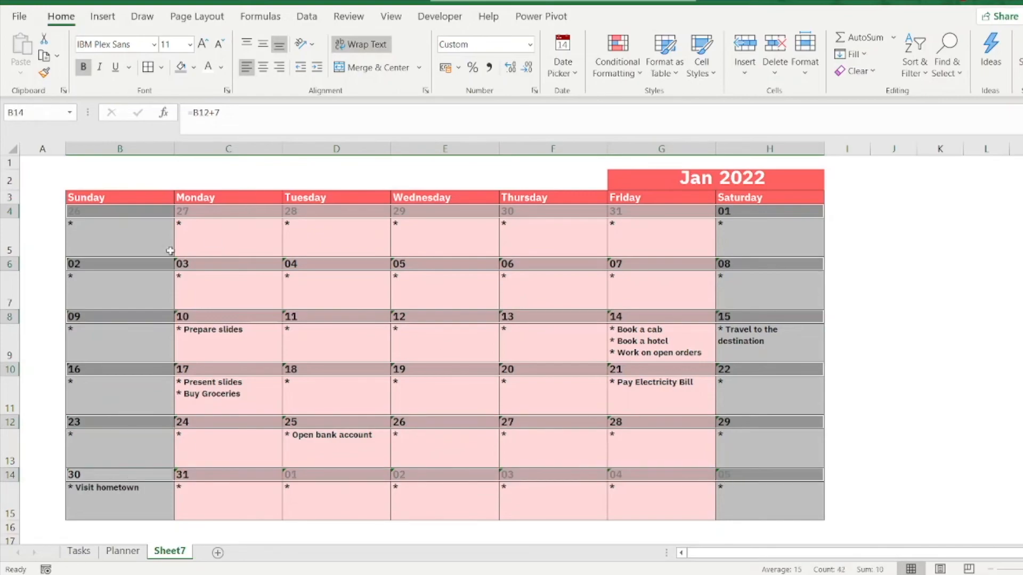
{"action": "left_click", "coordinate": [193, 67]}
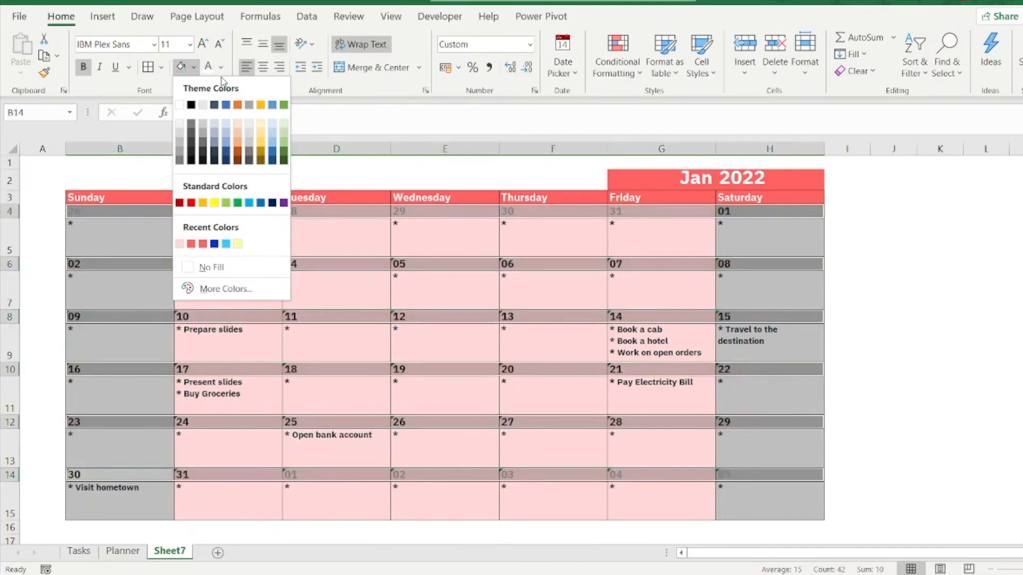
{"action": "left_click", "coordinate": [221, 72]}
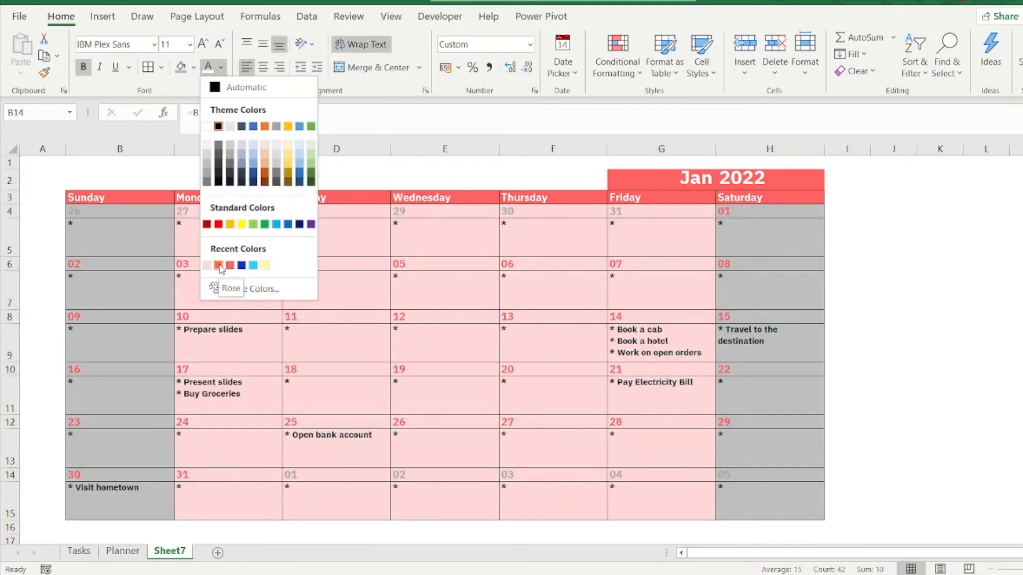
{"action": "left_click", "coordinate": [219, 266]}
{"action": "left_click", "coordinate": [931, 410]}
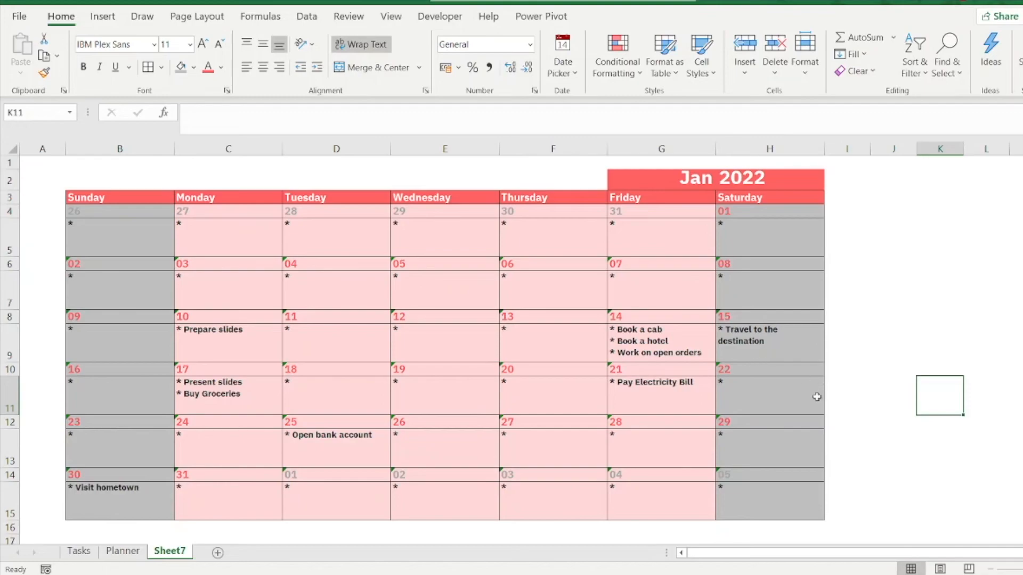
Step: Examine the date cell H8 and the activity cell H9 beneath it
{"action": "left_click", "coordinate": [768, 337]}
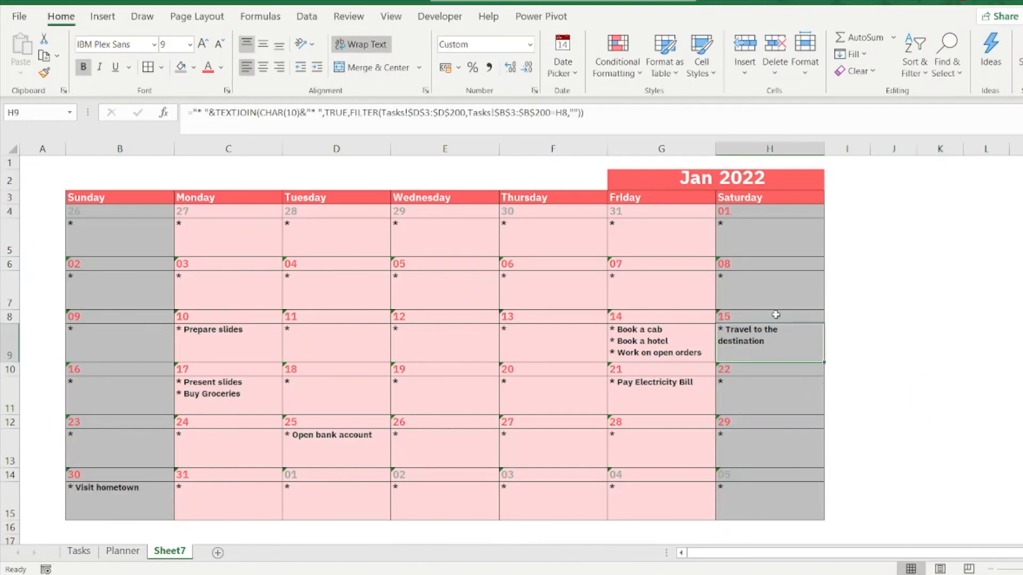
{"action": "left_click", "coordinate": [776, 314]}
{"action": "left_click", "coordinate": [780, 353]}
{"action": "left_click", "coordinate": [779, 317]}
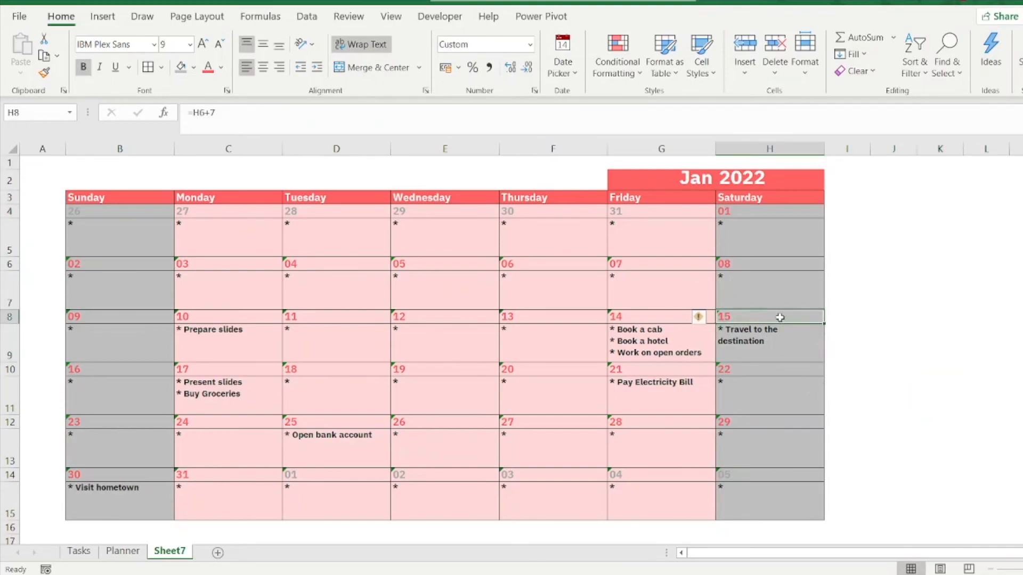
{"action": "left_click", "coordinate": [778, 354]}
{"action": "left_click", "coordinate": [778, 318]}
{"action": "left_click", "coordinate": [777, 356]}
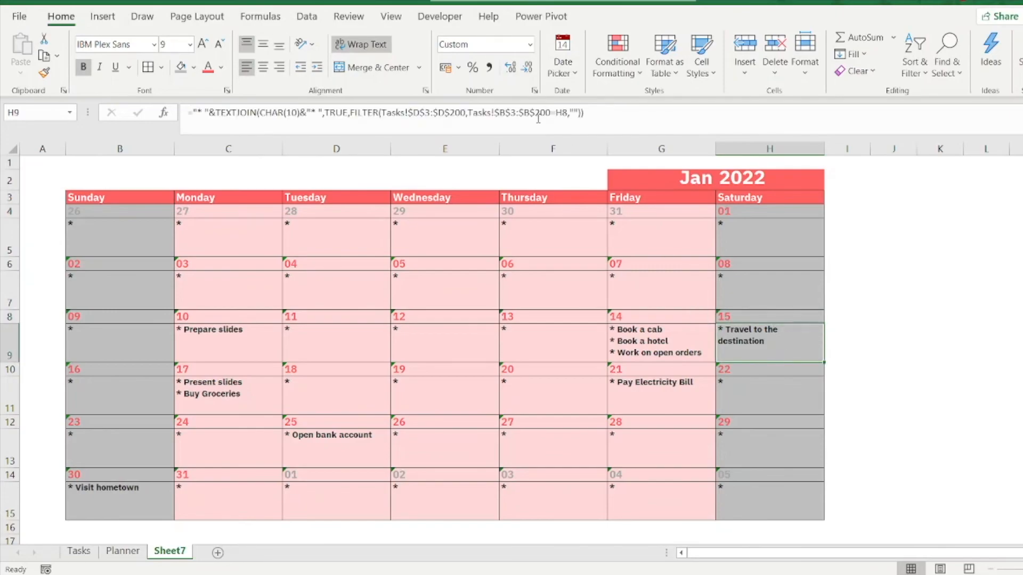
Step: Extend the MONTH(B4) conditional formatting rule to =$B$4:$H$15 and delete the separate MONTH(B15) rule
{"action": "left_click_drag", "start_coordinate": [106, 214], "coordinate": [774, 512]}
{"action": "left_click", "coordinate": [617, 57]}
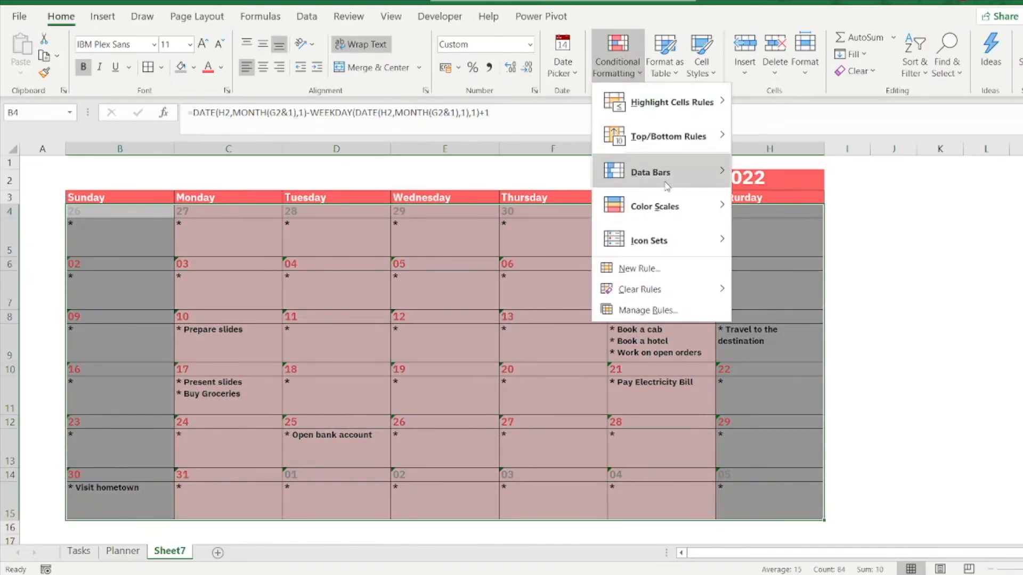
{"action": "left_click", "coordinate": [653, 314]}
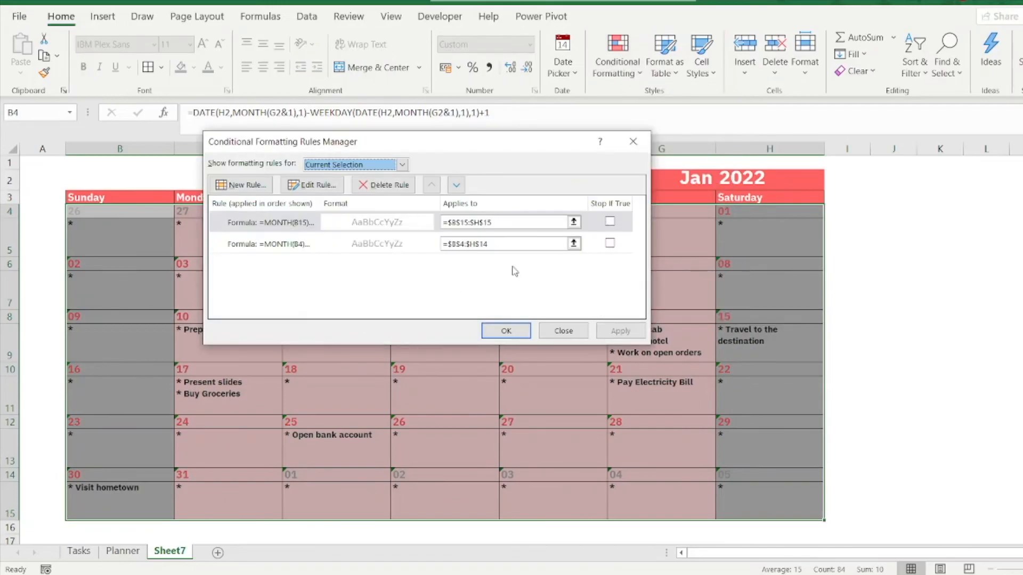
{"action": "left_click", "coordinate": [494, 244]}
{"action": "key", "text": "BackSpace"}
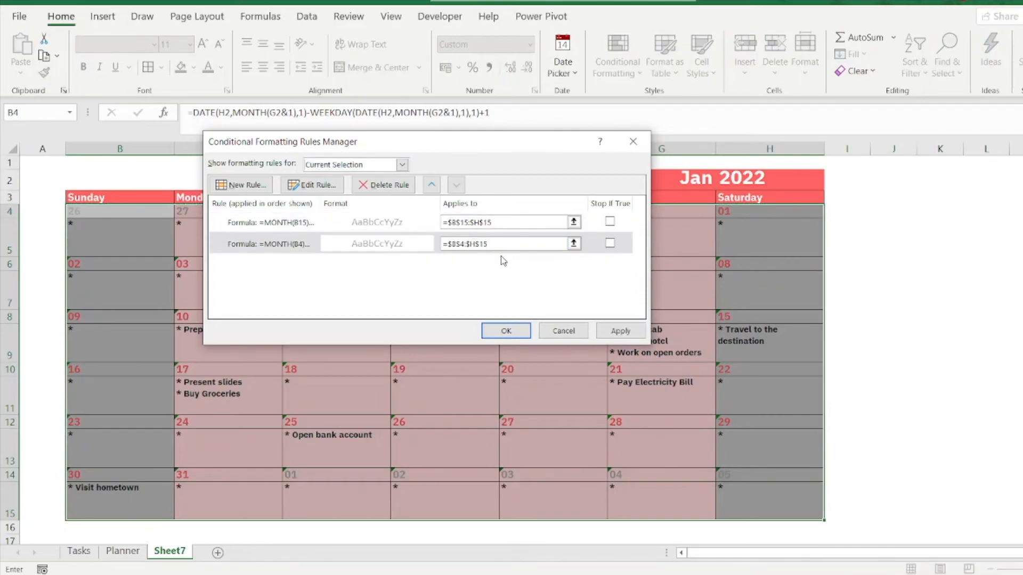
{"action": "left_click", "coordinate": [620, 330]}
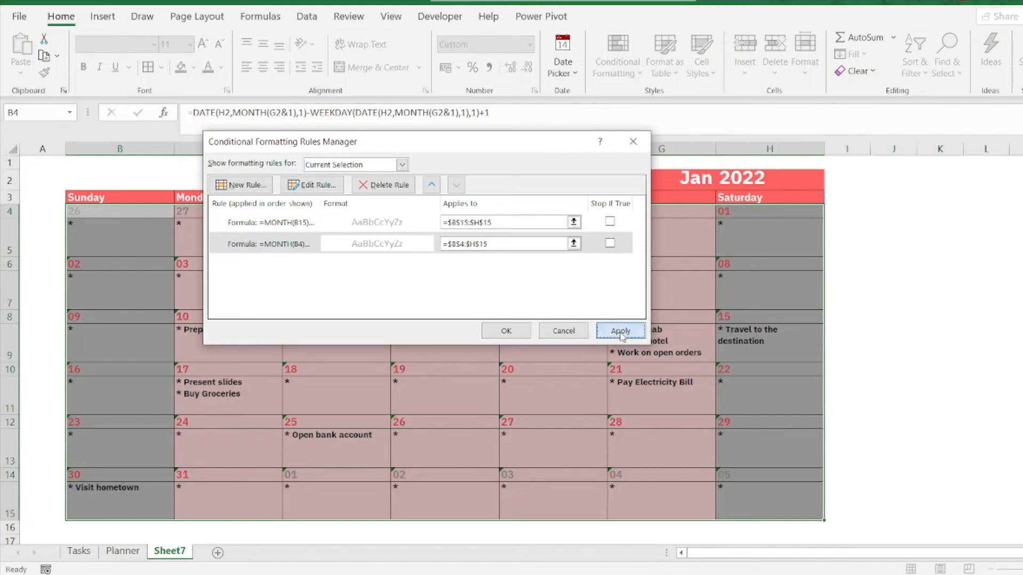
{"action": "left_click", "coordinate": [268, 226]}
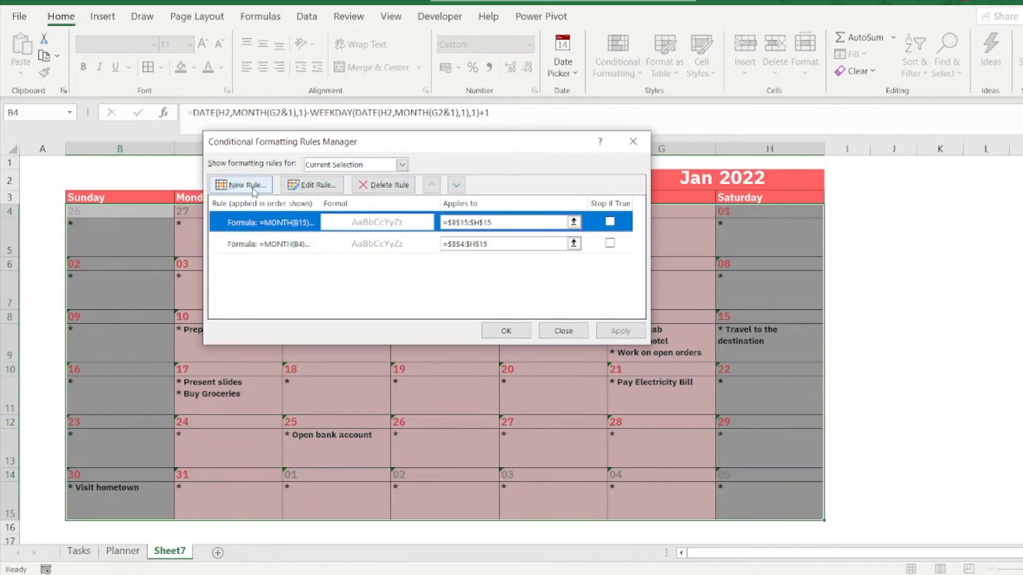
{"action": "left_click", "coordinate": [383, 185]}
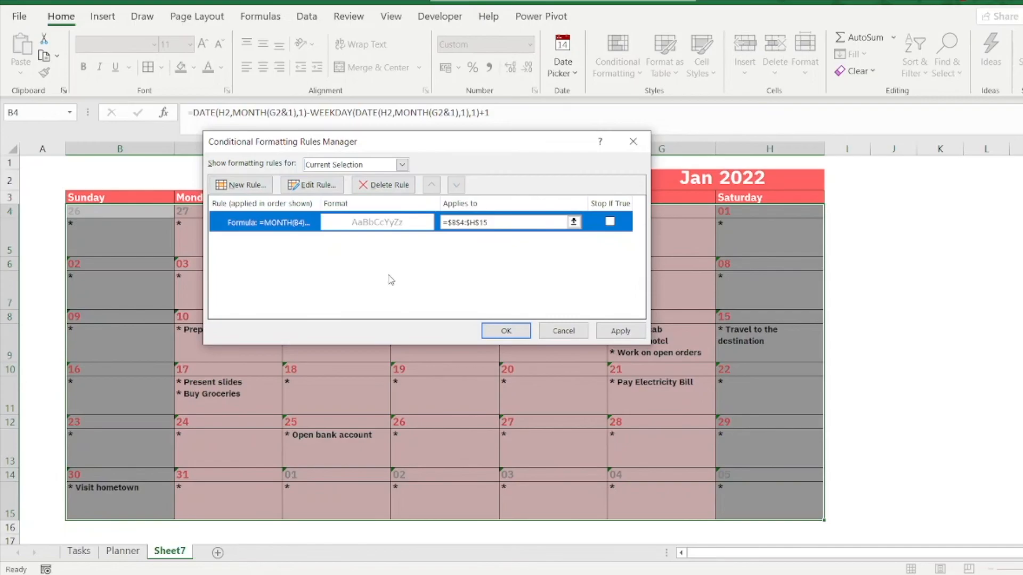
Step: Start a formula-based formatting rule for B4:H15 with an OR formula whose first condition is B4=today()
{"action": "left_click", "coordinate": [250, 186]}
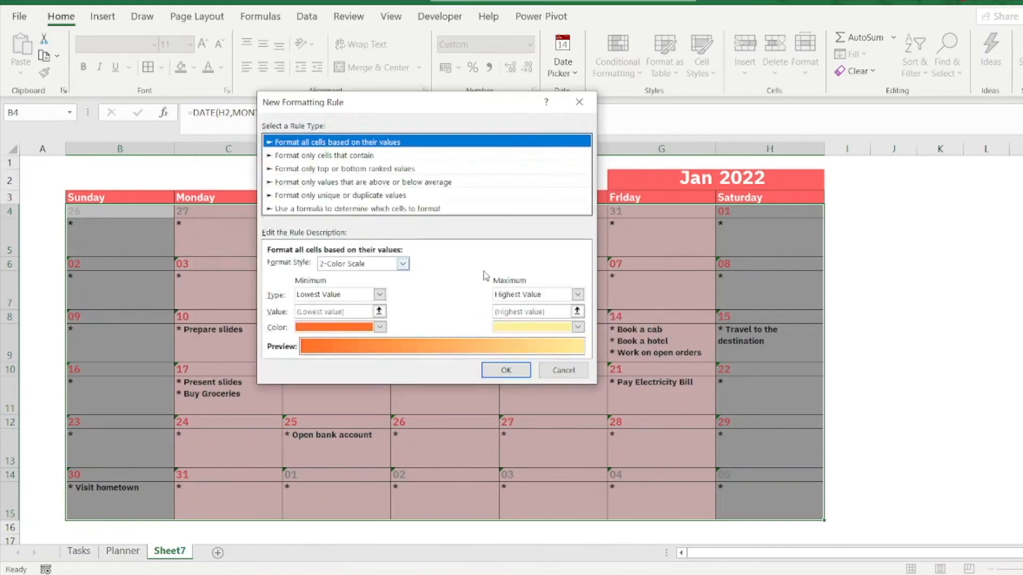
{"action": "left_click", "coordinate": [400, 209]}
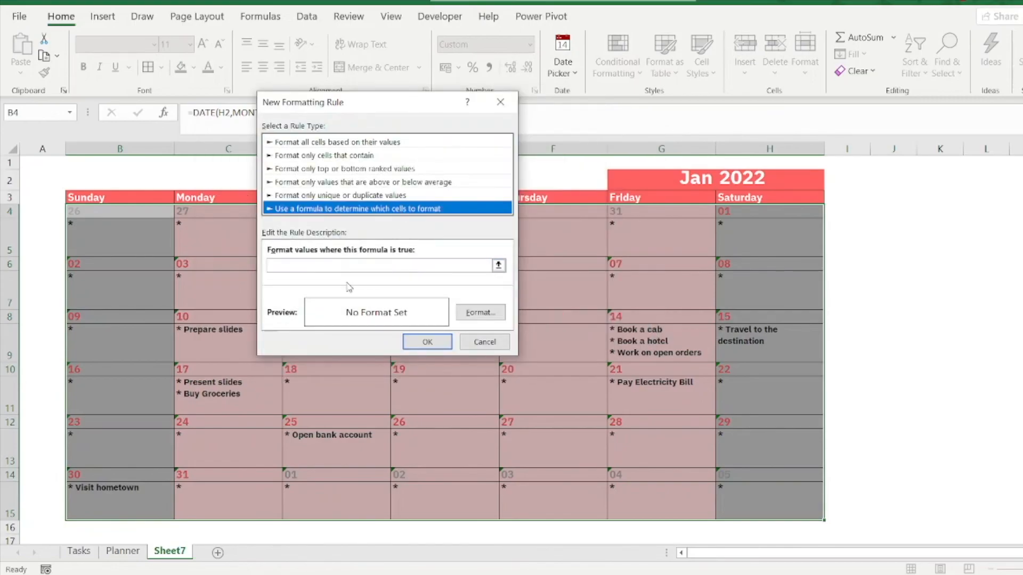
{"action": "left_click", "coordinate": [352, 265]}
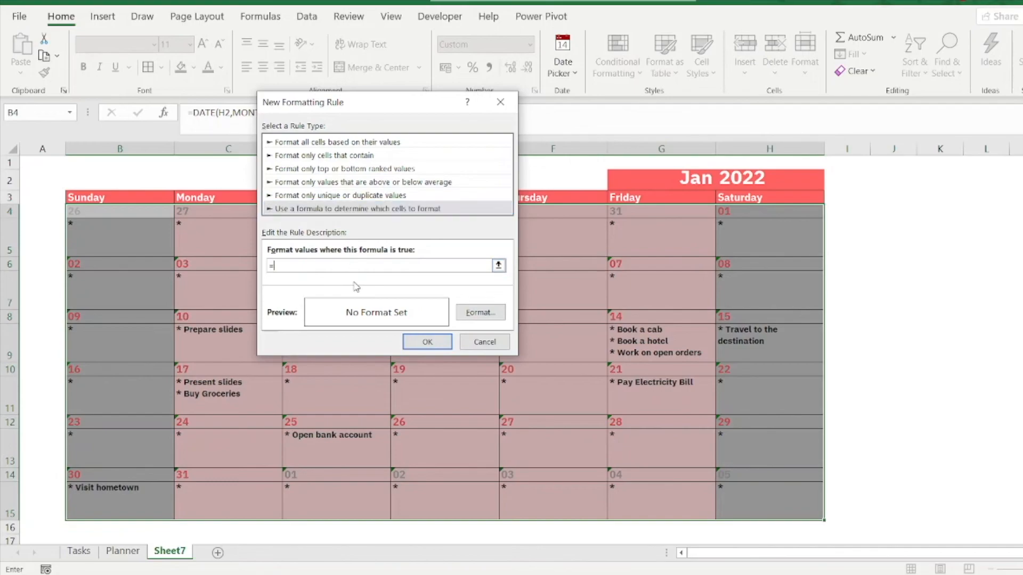
{"action": "type", "text": "=or("}
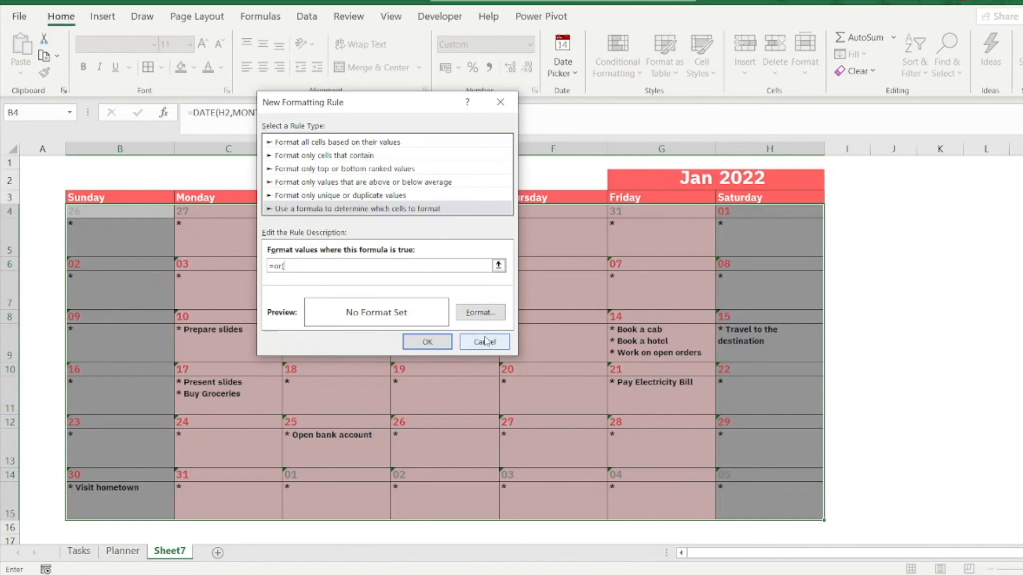
{"action": "left_click", "coordinate": [106, 213]}
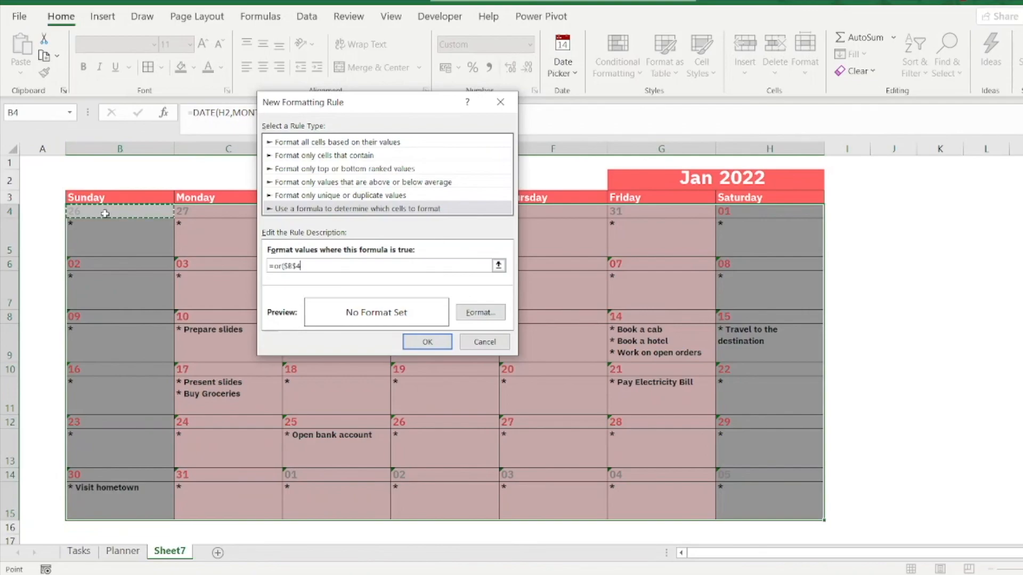
{"action": "left_click", "coordinate": [287, 266]}
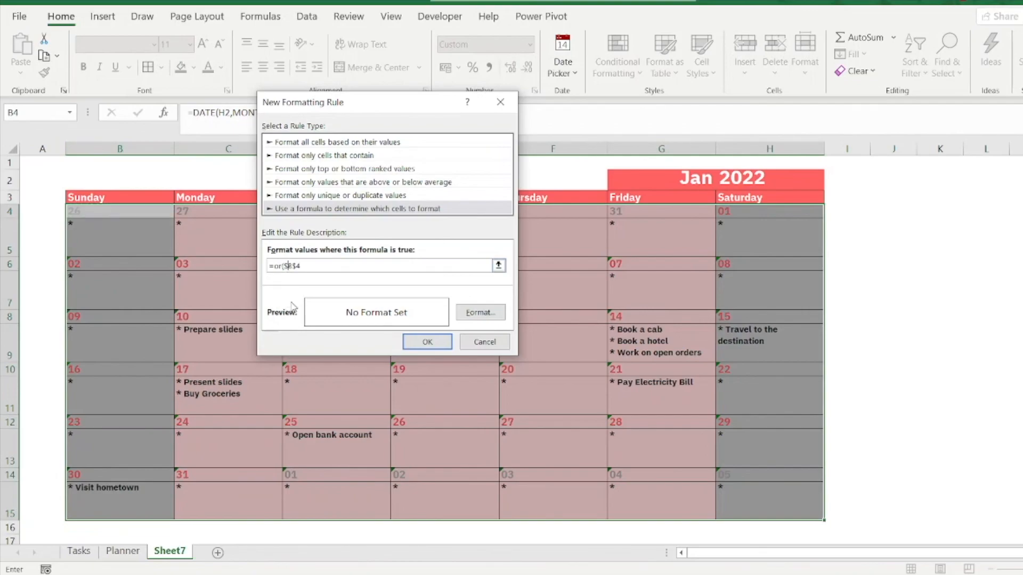
{"action": "key", "text": "BackSpace"}
{"action": "key", "text": "Right"}
{"action": "key", "text": "BackSpace"}
{"action": "key", "text": "BackSpace"}
{"action": "key", "text": "BackSpace"}
{"action": "key", "text": "BackSpace"}
{"action": "type", "text": "="}
{"action": "type", "text": ","}
{"action": "key", "text": "BackSpace"}
Step: Add B3=today() as the second condition so the rule formula reads =or(B4=today(),B3=today())
{"action": "left_click", "coordinate": [125, 197]}
{"action": "left_click", "coordinate": [323, 265]}
{"action": "key", "text": "Delete"}
{"action": "left_click", "coordinate": [327, 266]}
{"action": "key", "text": "Delete"}
{"action": "type", "text": "=today()"}
Step: Give the today's-date formatting rule a light green background fill
{"action": "left_click", "coordinate": [486, 314]}
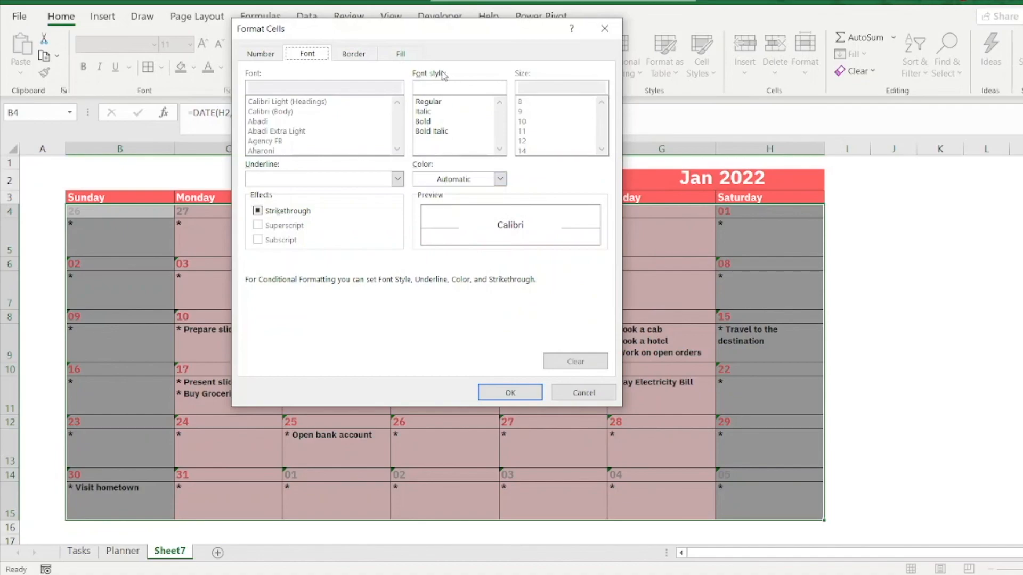
{"action": "left_click", "coordinate": [365, 57]}
{"action": "left_click", "coordinate": [403, 58]}
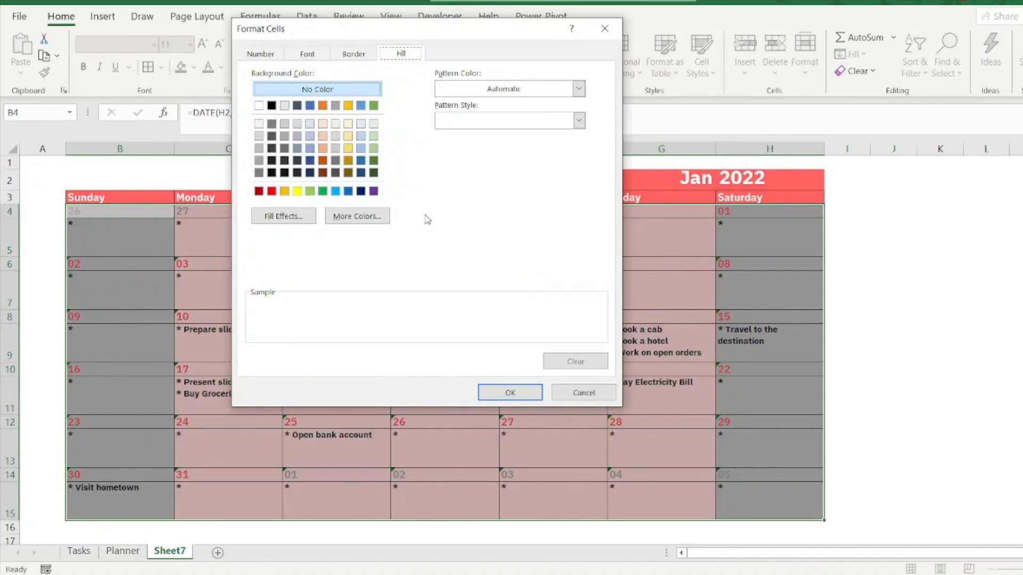
{"action": "left_click", "coordinate": [374, 136]}
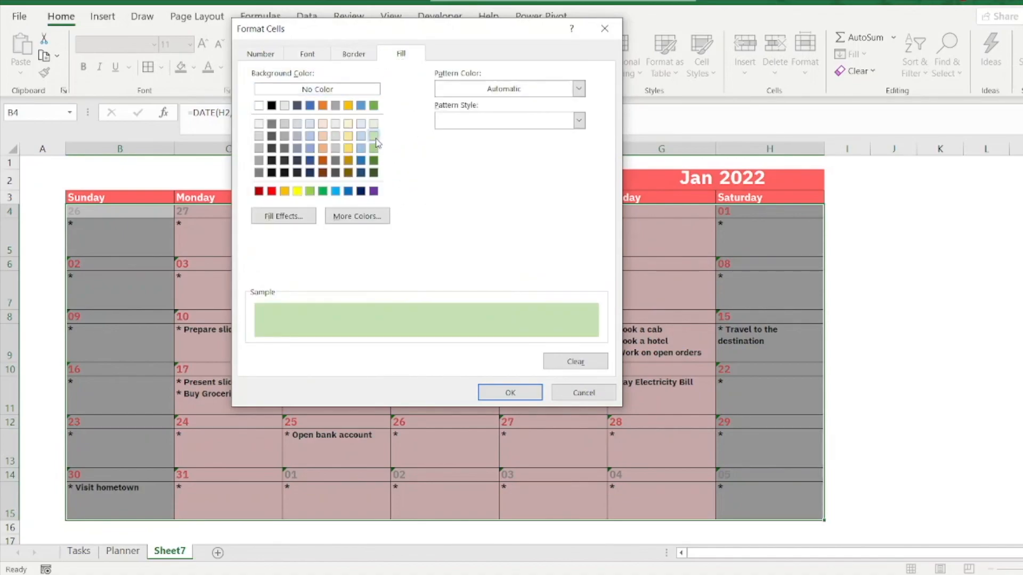
{"action": "left_click", "coordinate": [528, 395]}
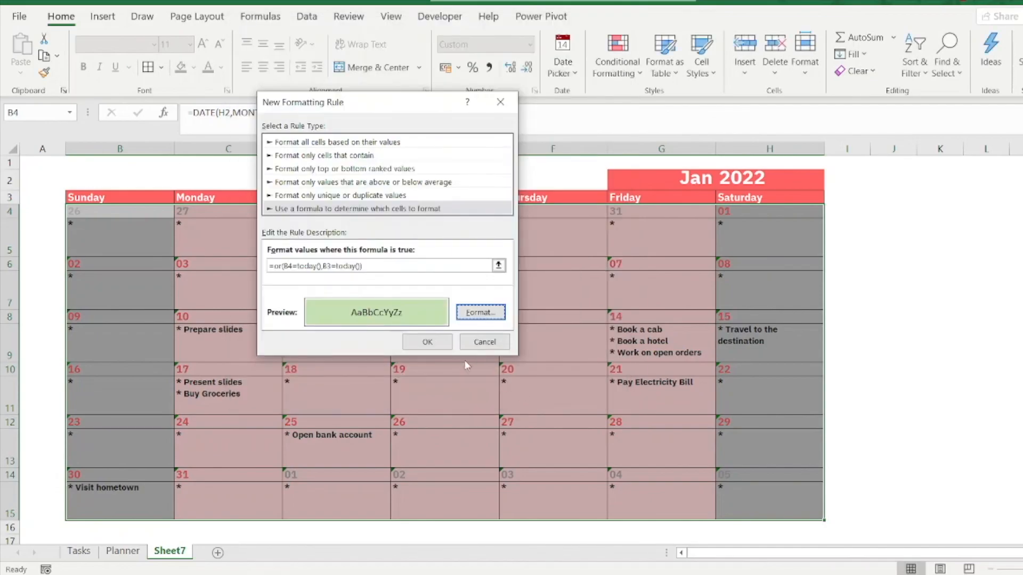
Step: Create the today's-date rule, apply it to the calendar range B4:H15, and deselect the calendar
{"action": "left_click", "coordinate": [442, 345]}
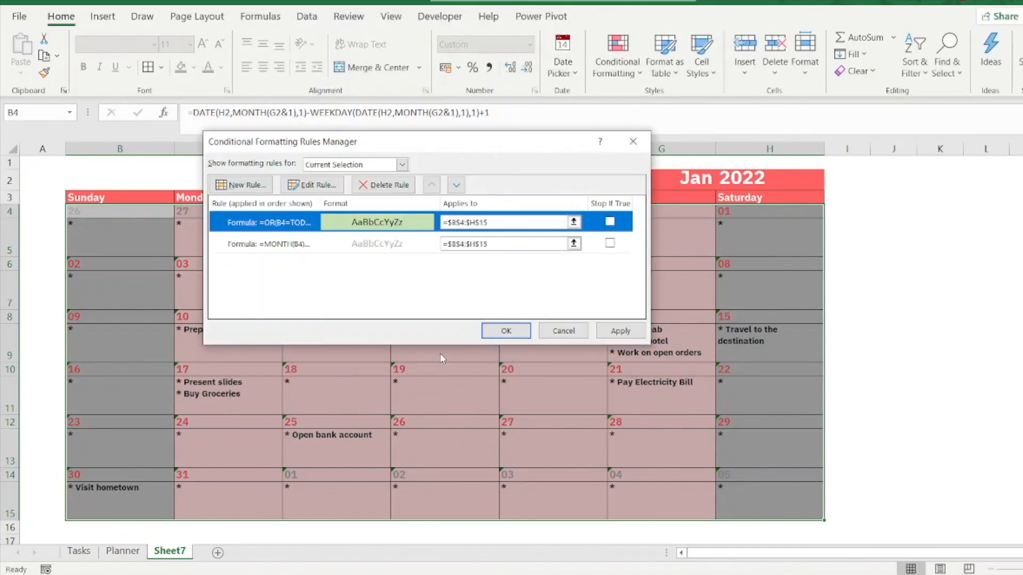
{"action": "left_click", "coordinate": [611, 331]}
{"action": "left_click", "coordinate": [499, 331]}
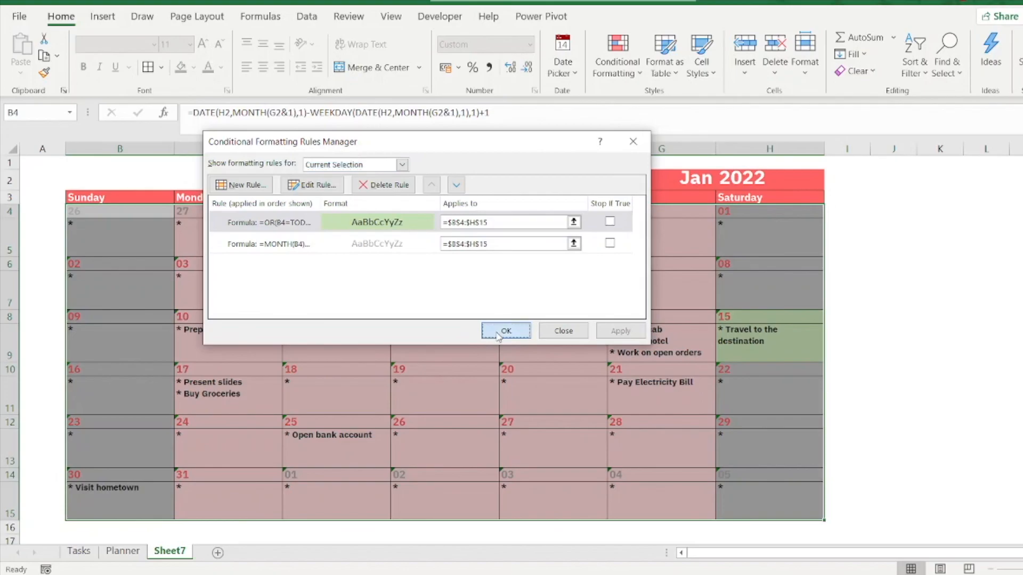
{"action": "left_click", "coordinate": [968, 345]}
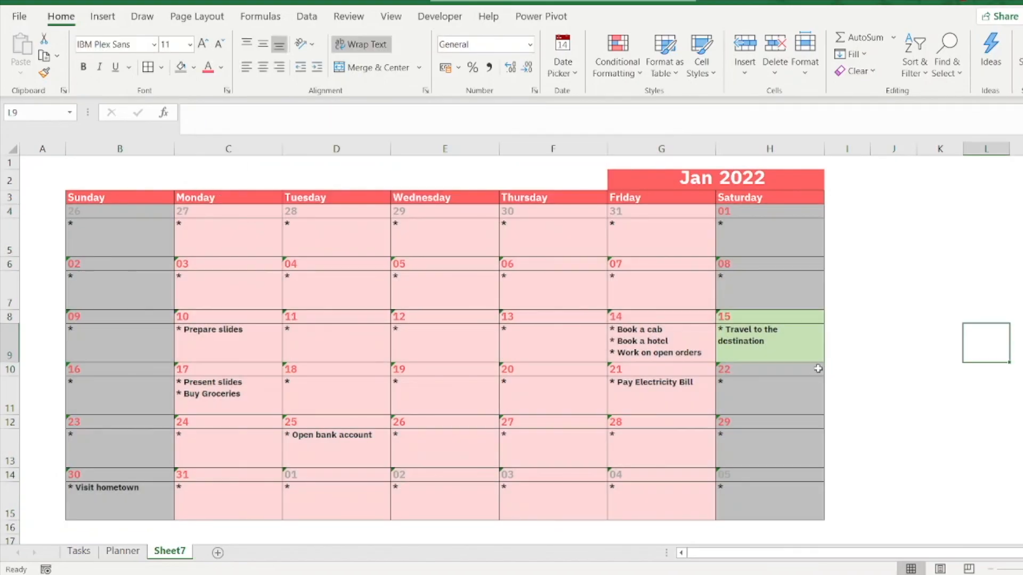